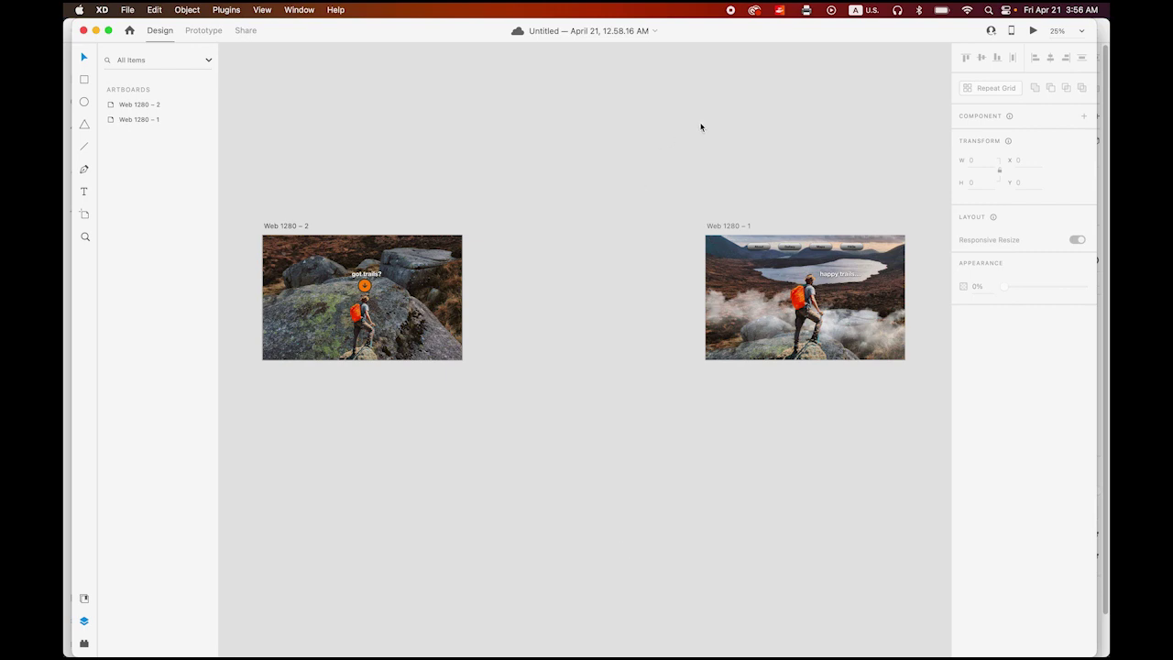
Preview the finished hiking prototype and play its transition between the "got trails?" and "happy trails..." screens
click(1033, 31)
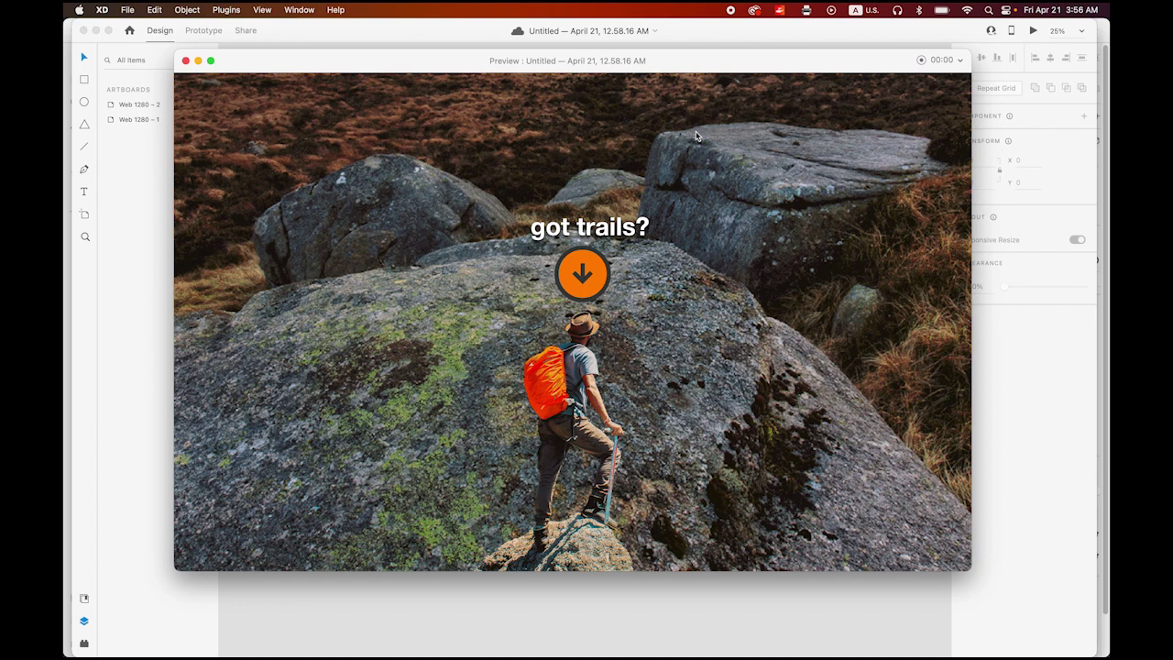
click(589, 288)
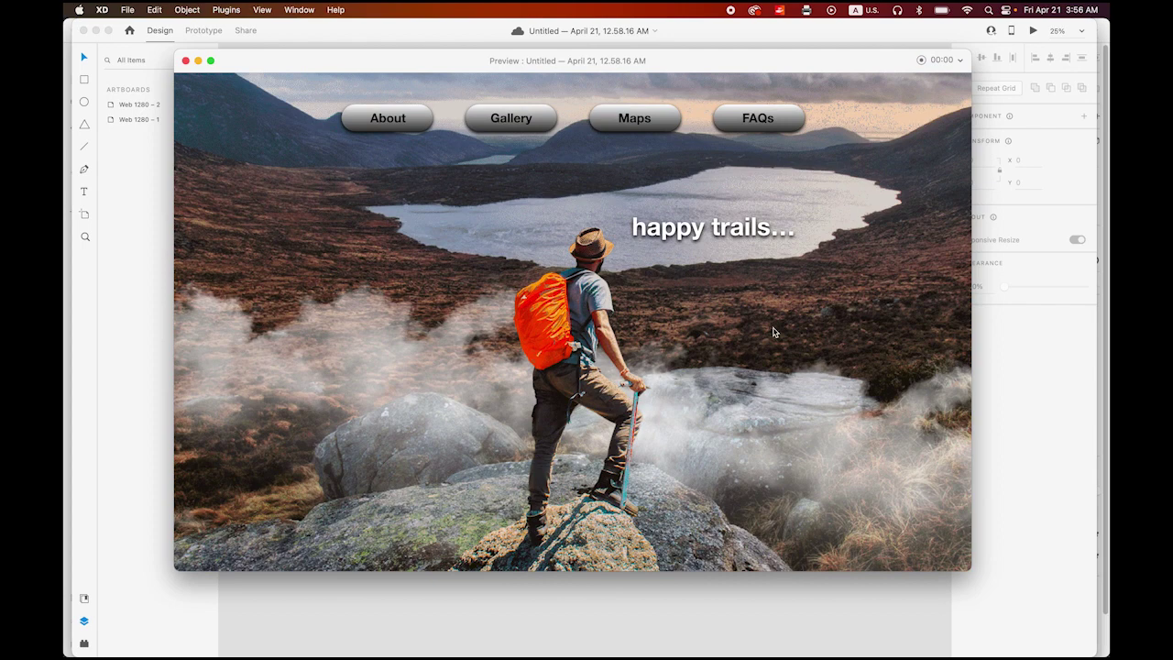
click(593, 289)
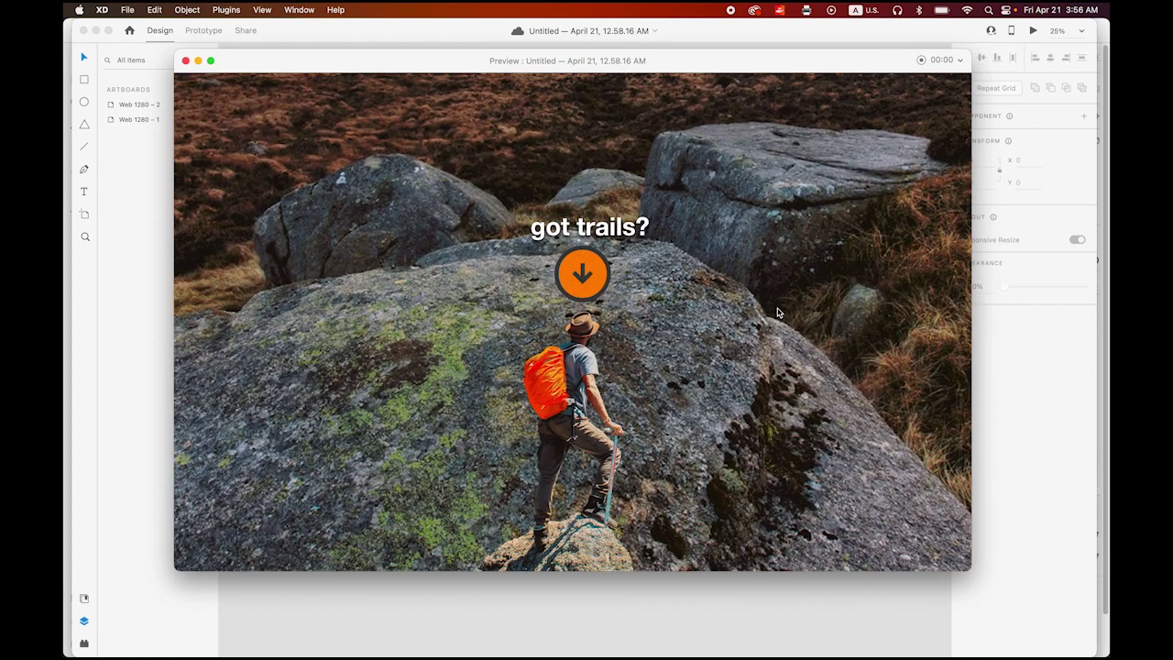
click(598, 279)
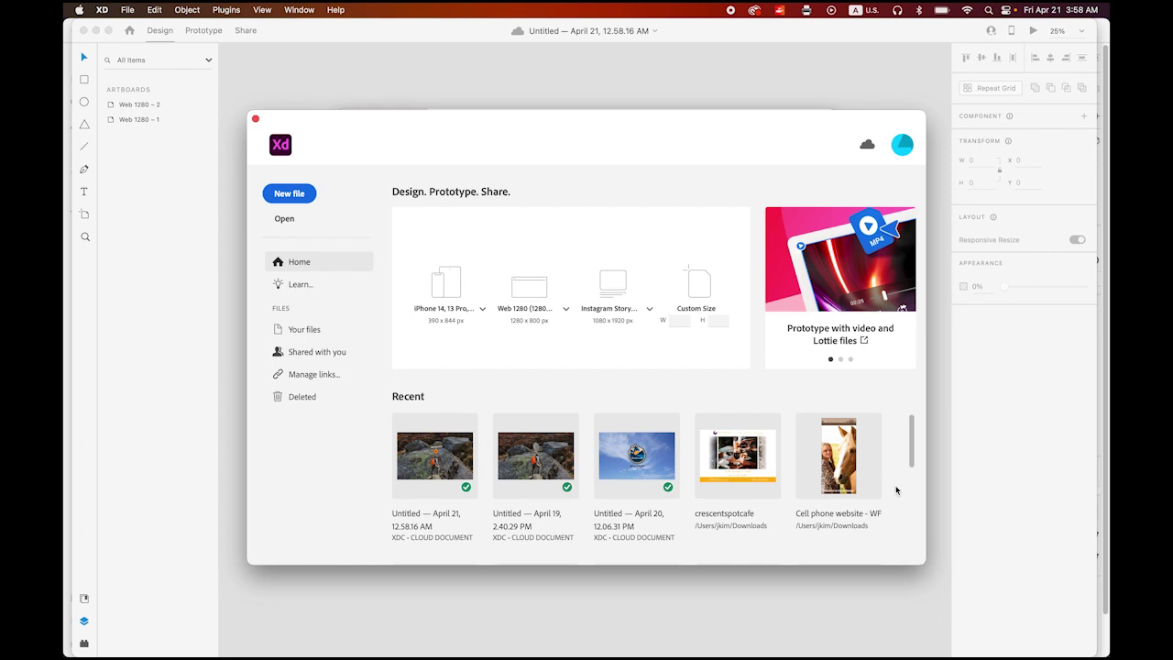
Create a new file from the Web 1280 (1280 × 800) preset
click(565, 309)
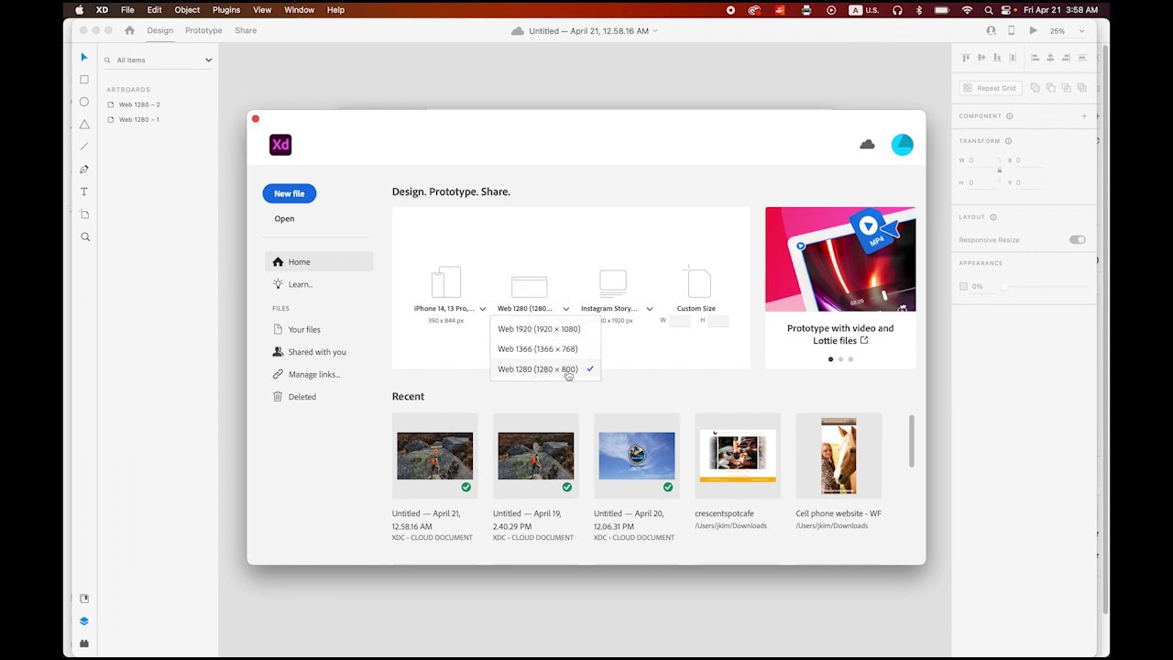
click(567, 371)
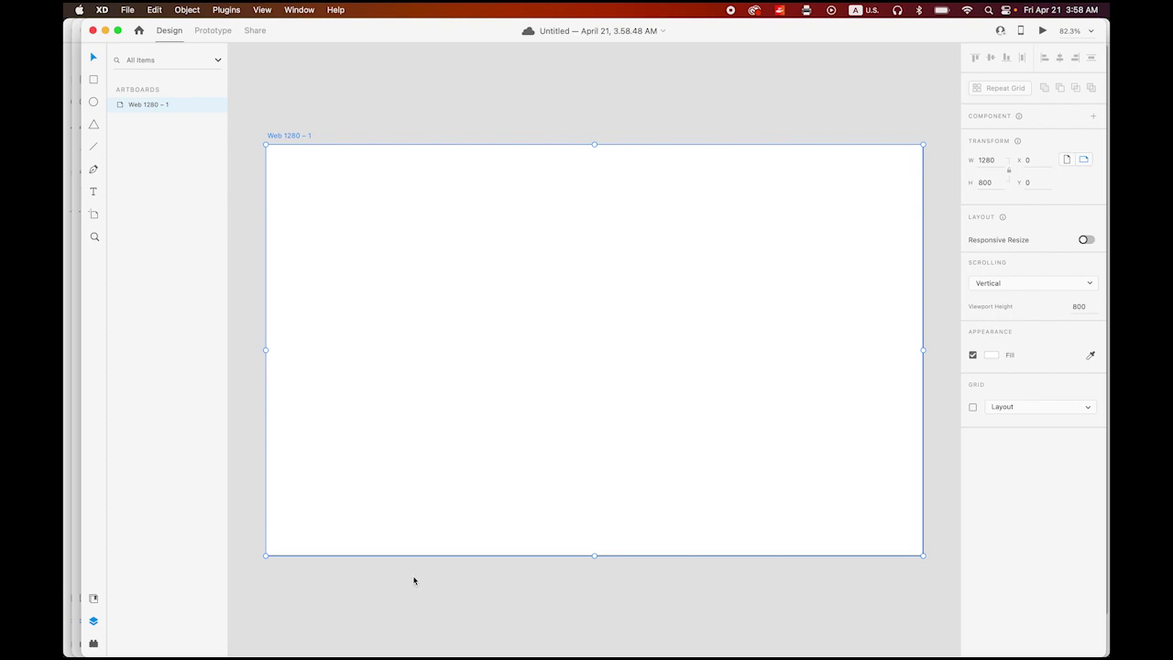
Switch to Photoshop and copy the rectangular landscape area of dolly_zoom_atlas_1.png, leaving out the hiker
mouse_move(417, 645)
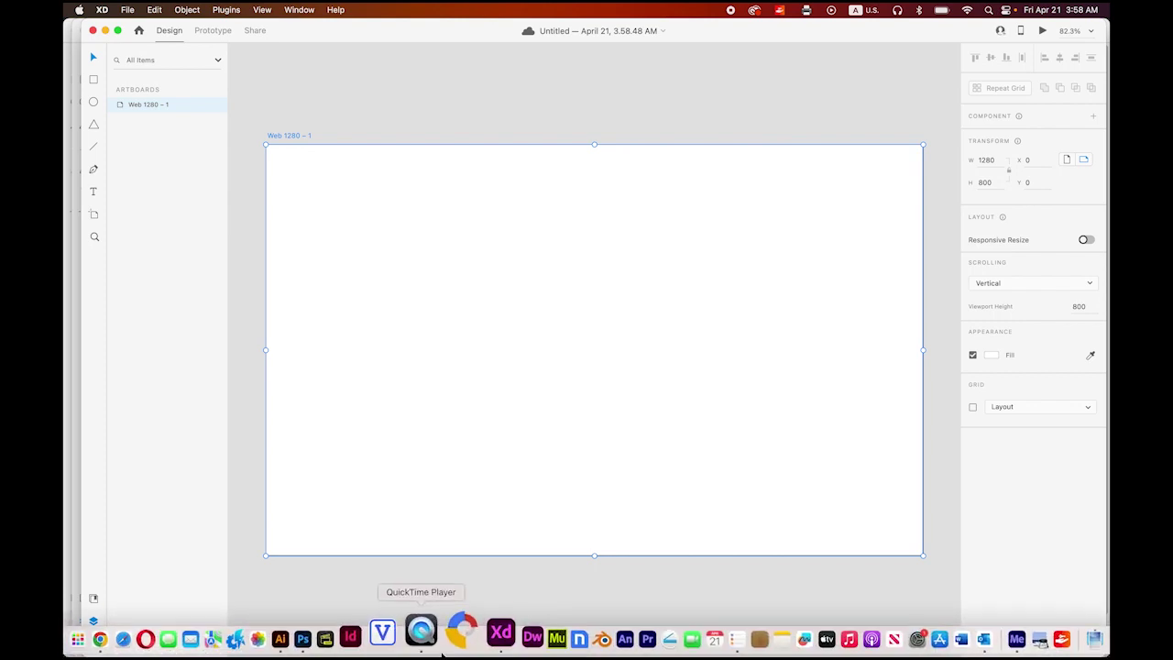
click(340, 632)
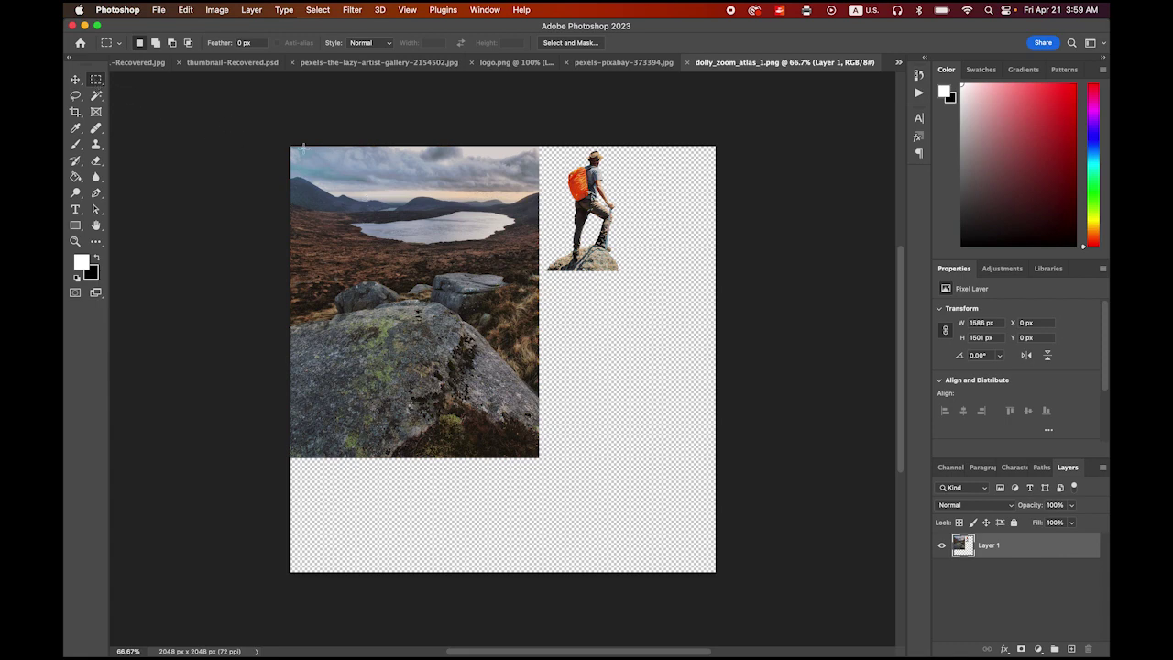
drag(289, 147, 541, 459)
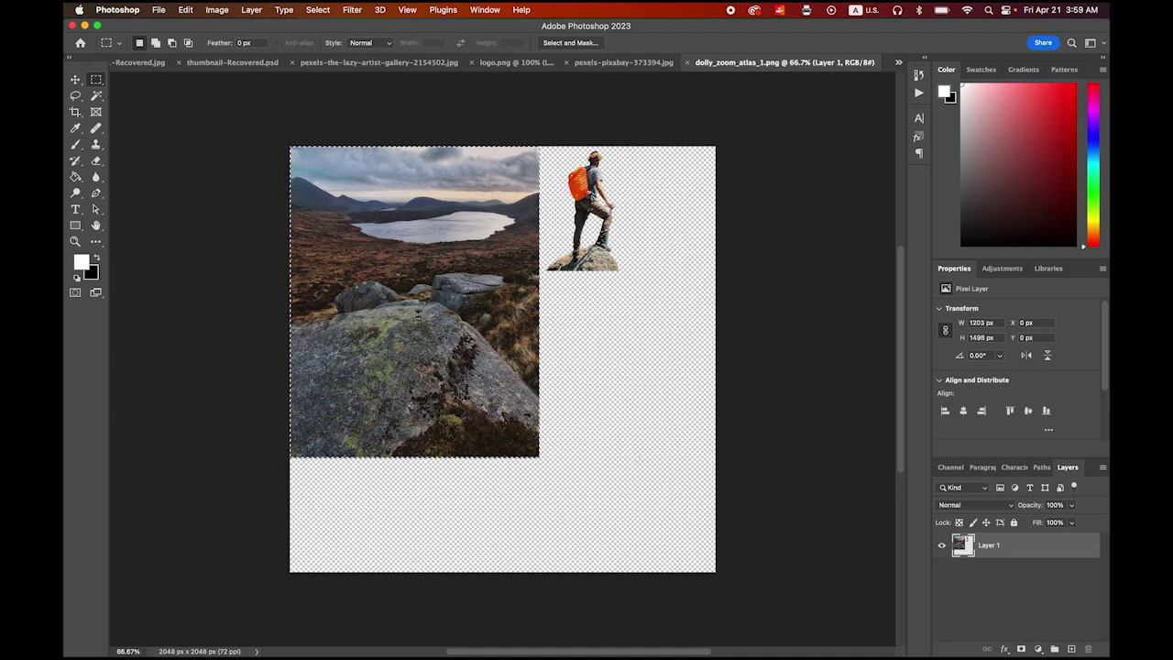
right_click(388, 268)
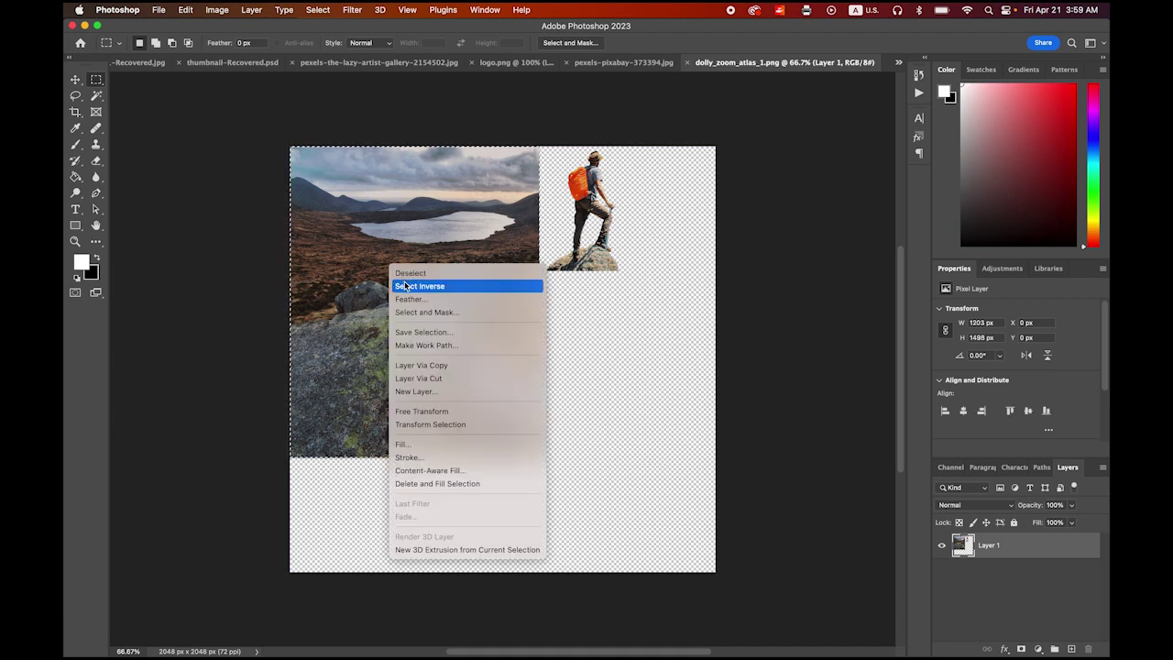
click(416, 147)
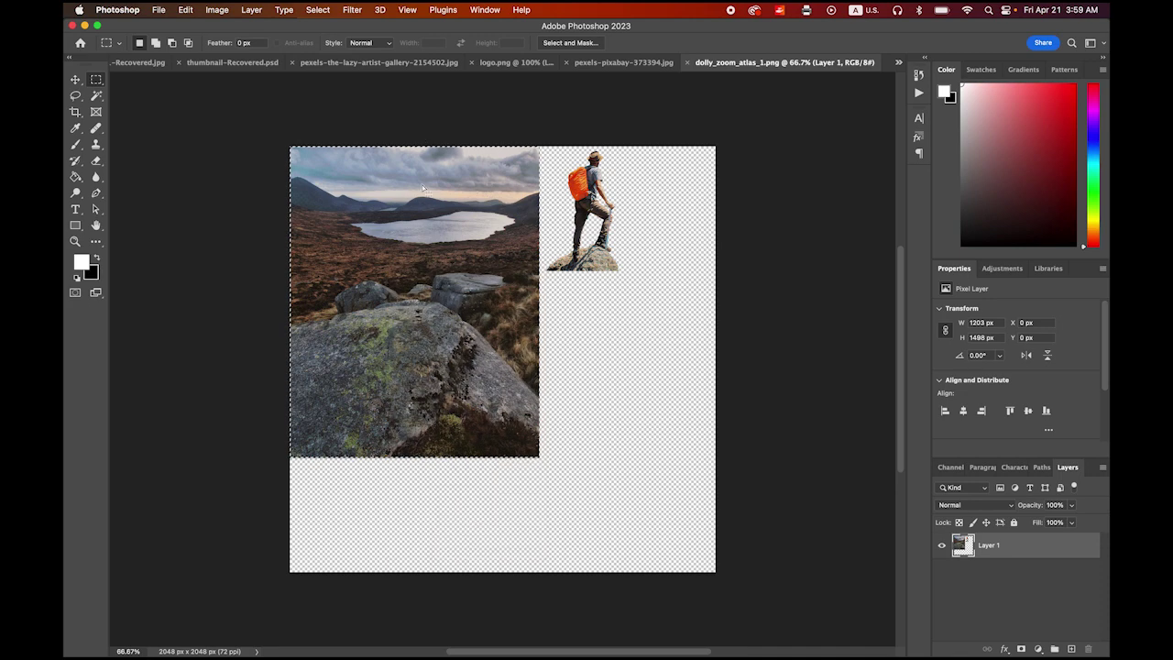
click(184, 9)
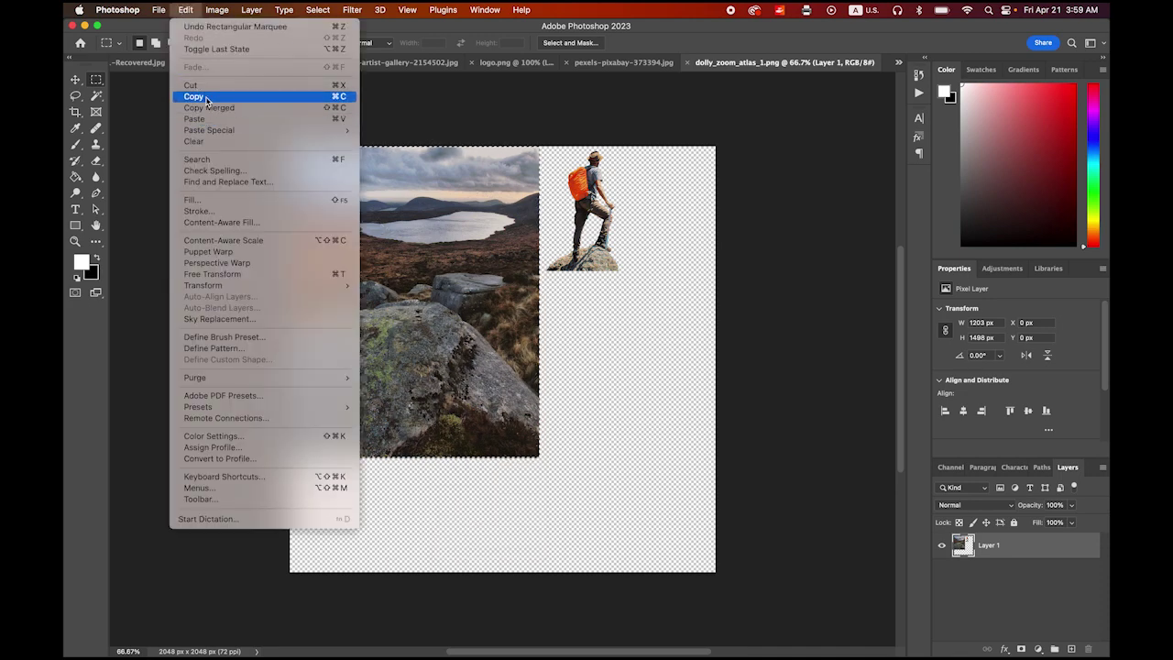
click(197, 96)
Switch to Adobe XD and paste the copied landscape image onto the Web 1280 – 1 artboard
mouse_move(406, 652)
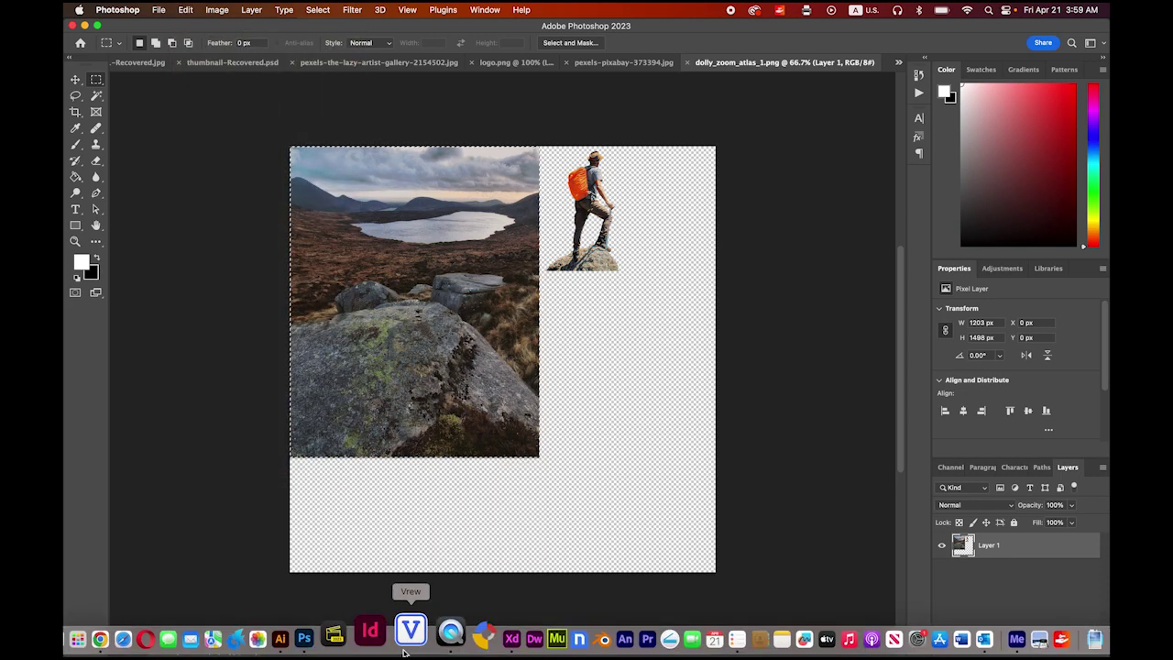
click(473, 637)
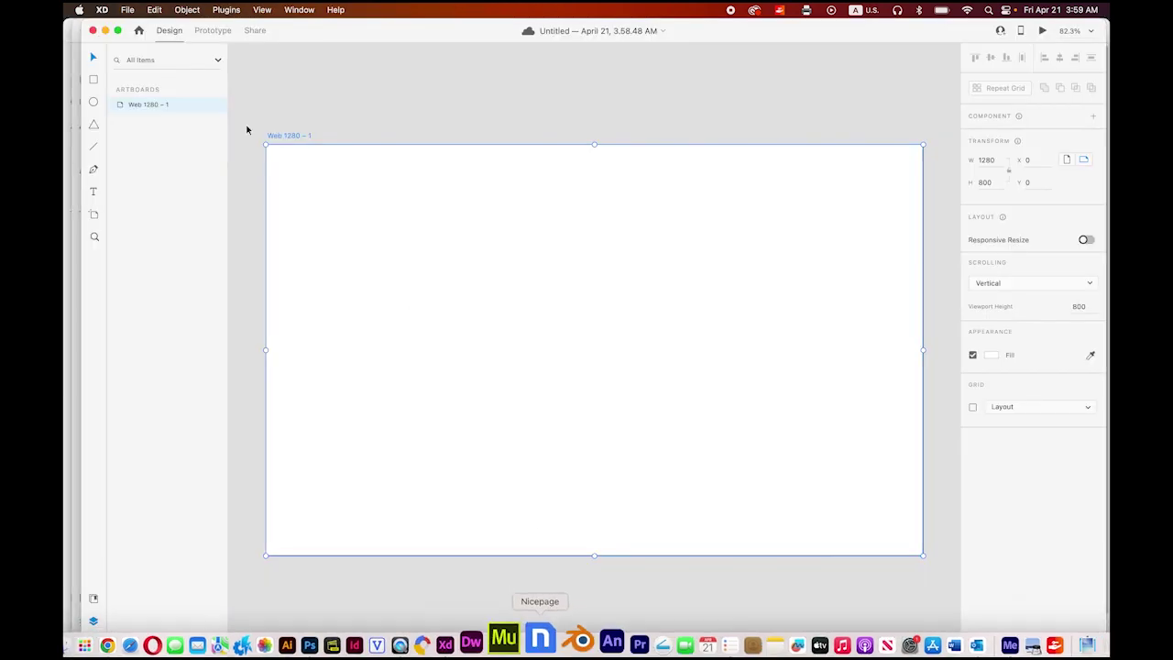
scroll(468, 269, down, 5)
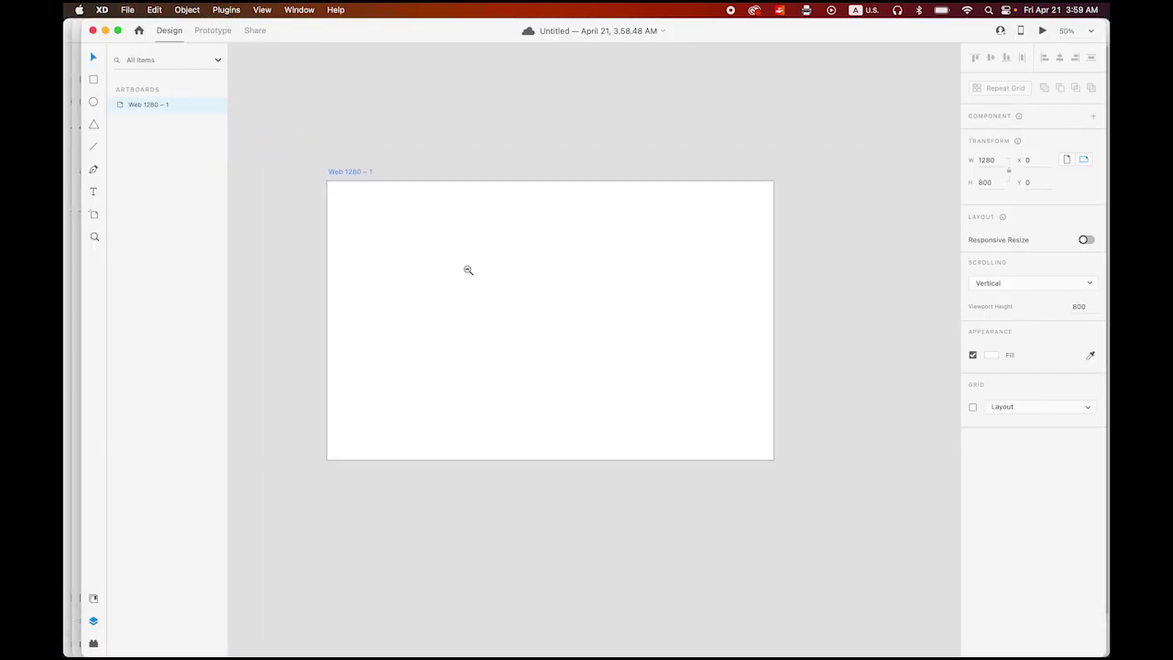
click(468, 271)
click(154, 9)
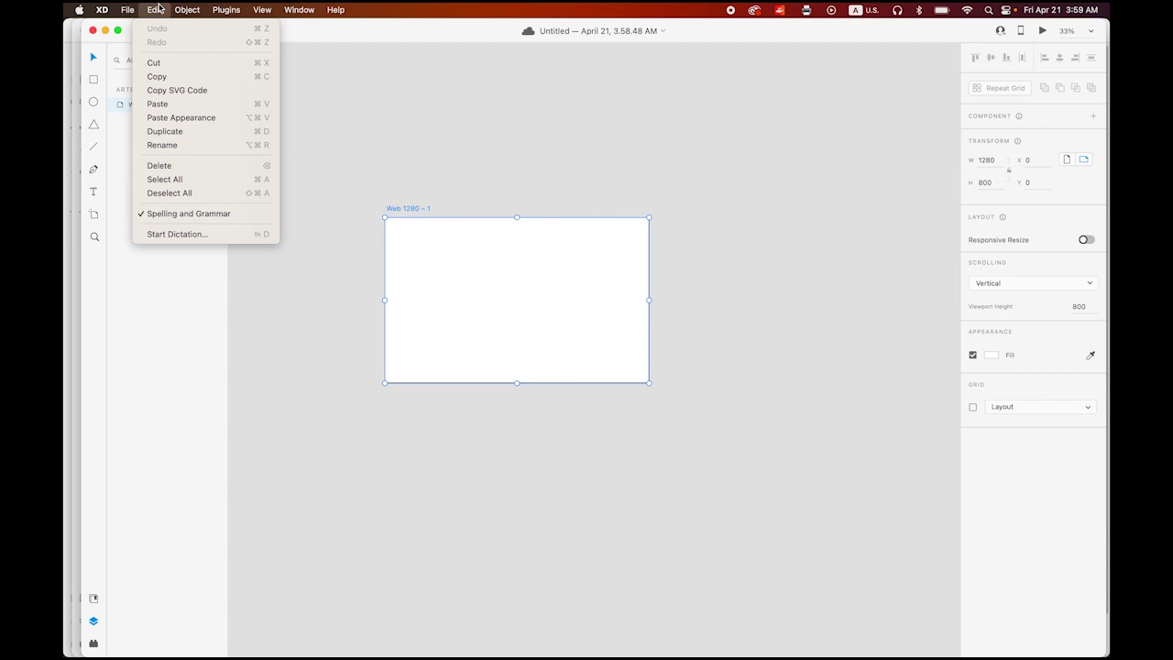
click(183, 103)
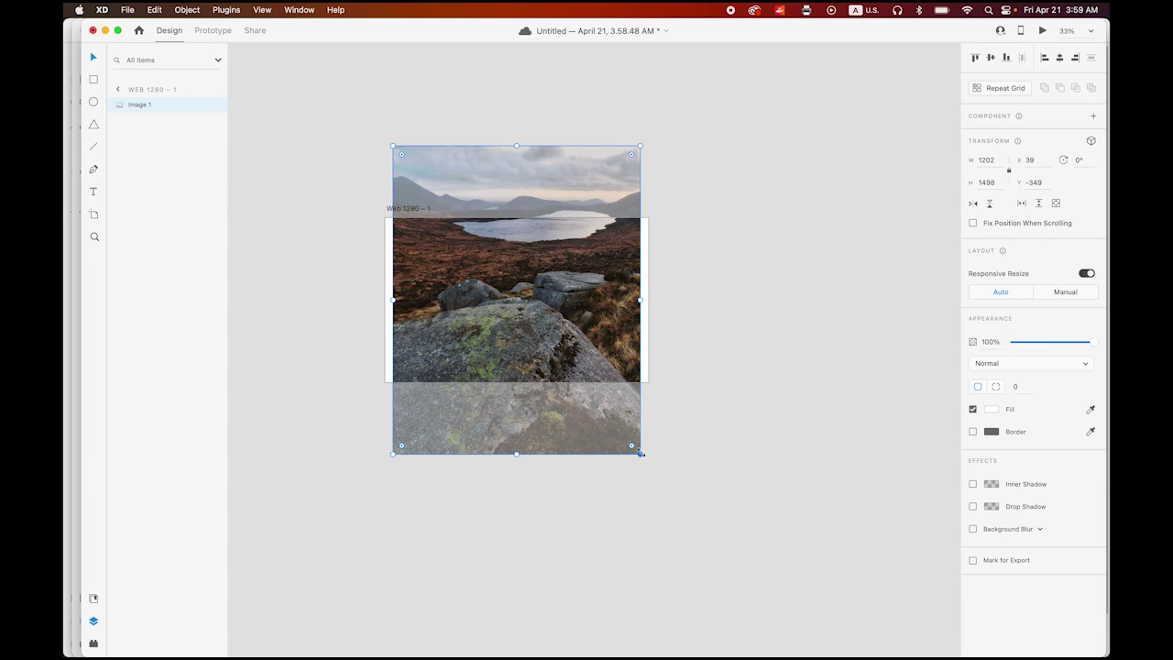
Scale the landscape image proportionally to the artboard's 1280 px width and move it down to about Y -214
drag(640, 453, 650, 464)
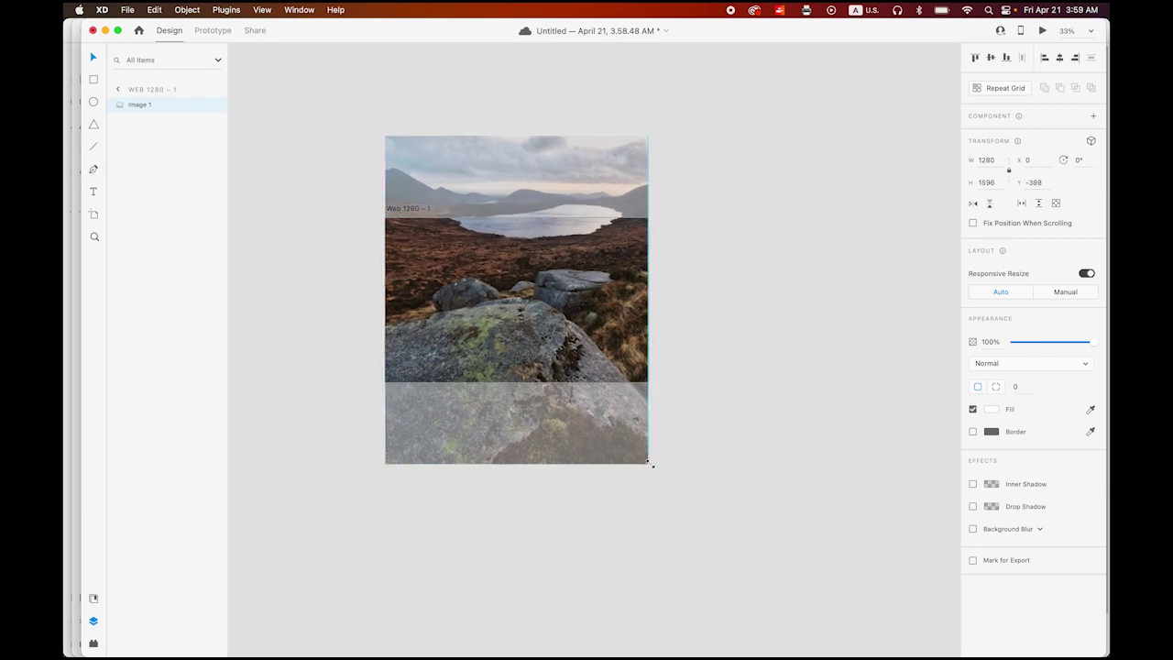
drag(578, 318, 577, 351)
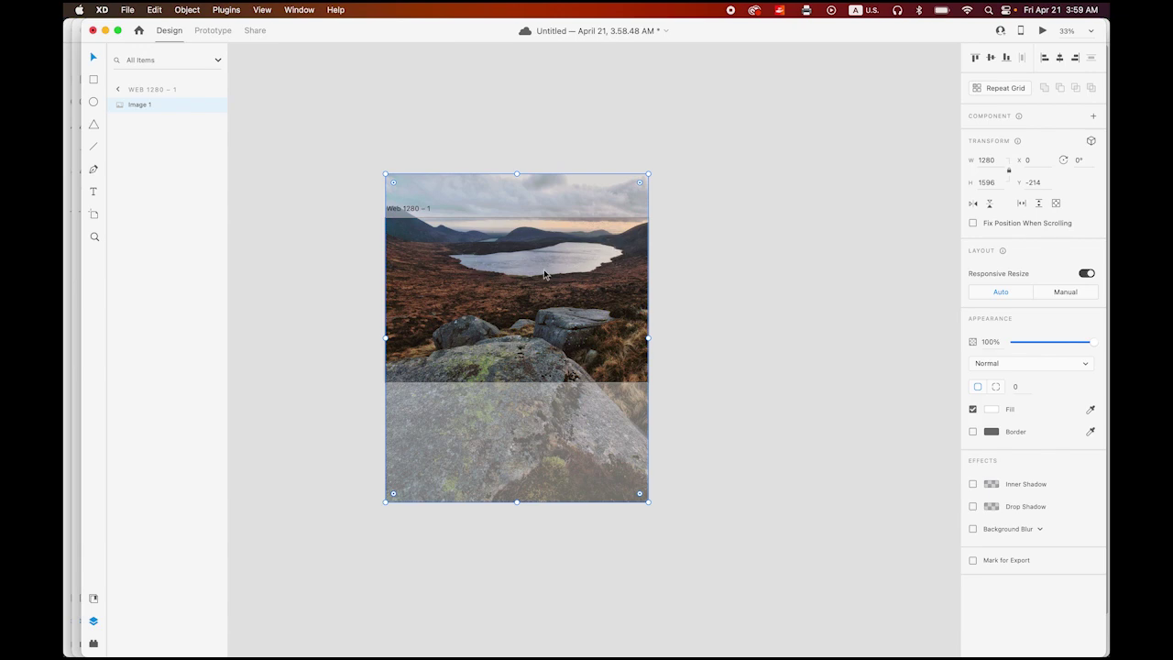
click(718, 295)
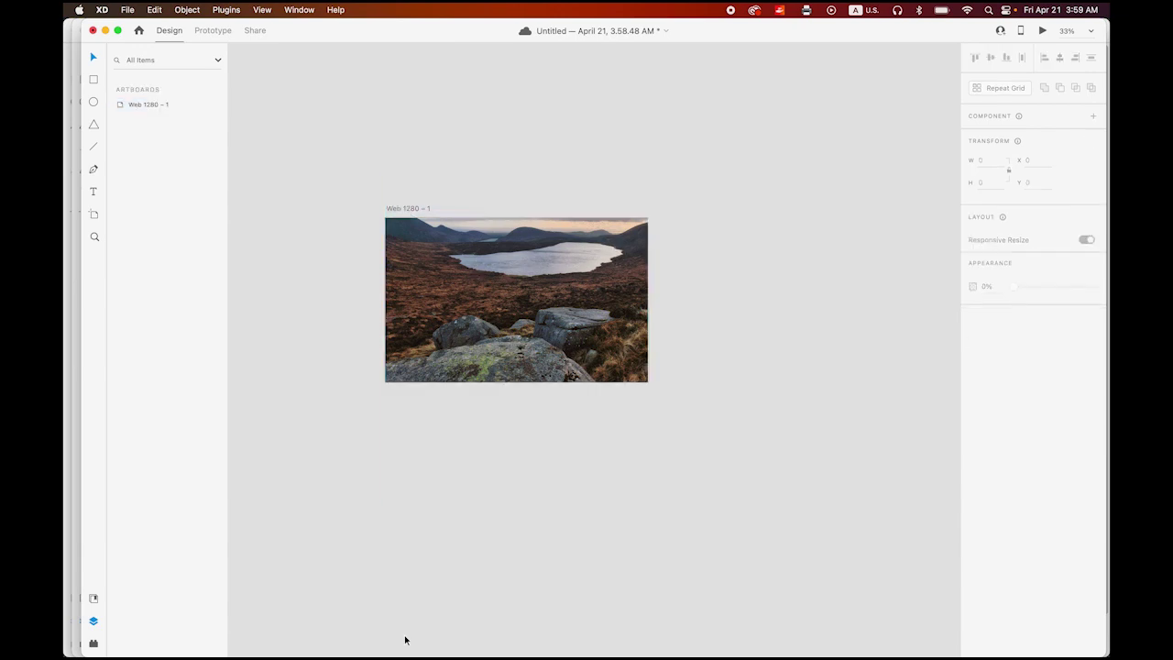
Switch to Photoshop and copy a rectangular selection around the hiker cutout in dolly_zoom_atlas_1.png
mouse_move(427, 642)
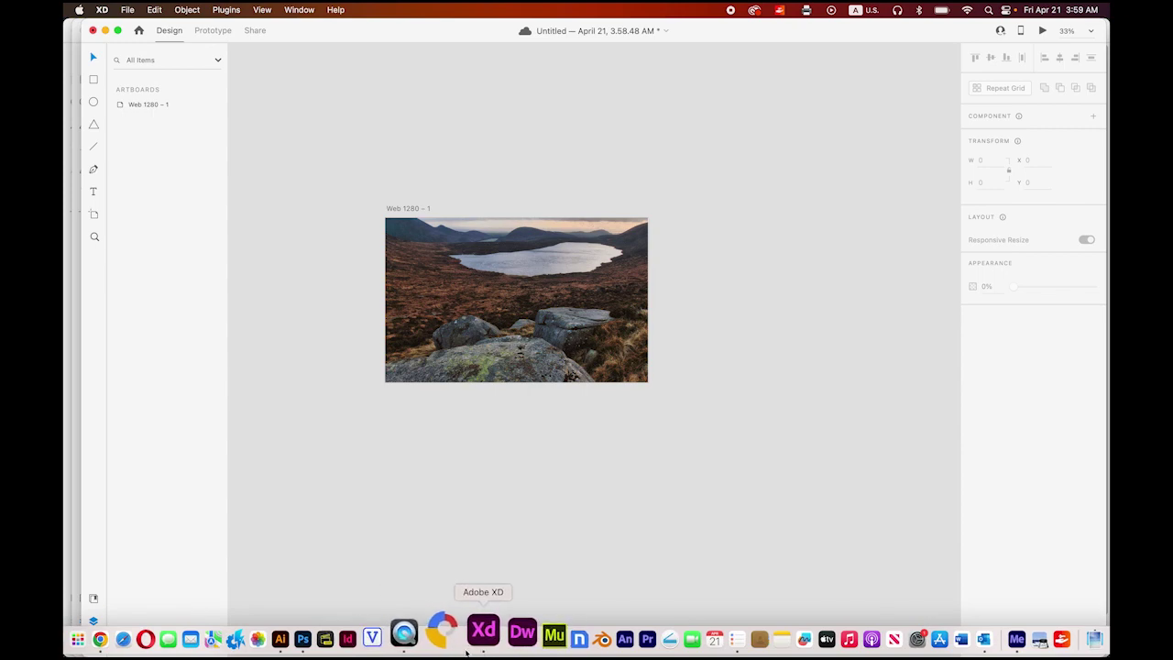
click(332, 636)
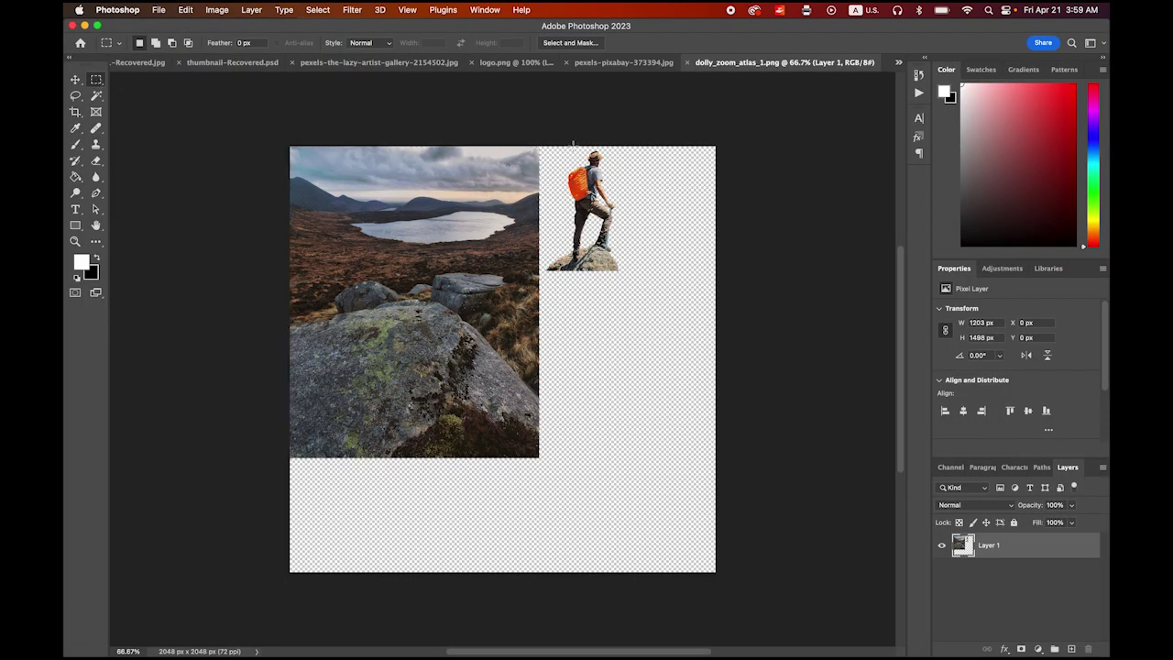
click(555, 141)
drag(541, 274, 635, 141)
click(185, 9)
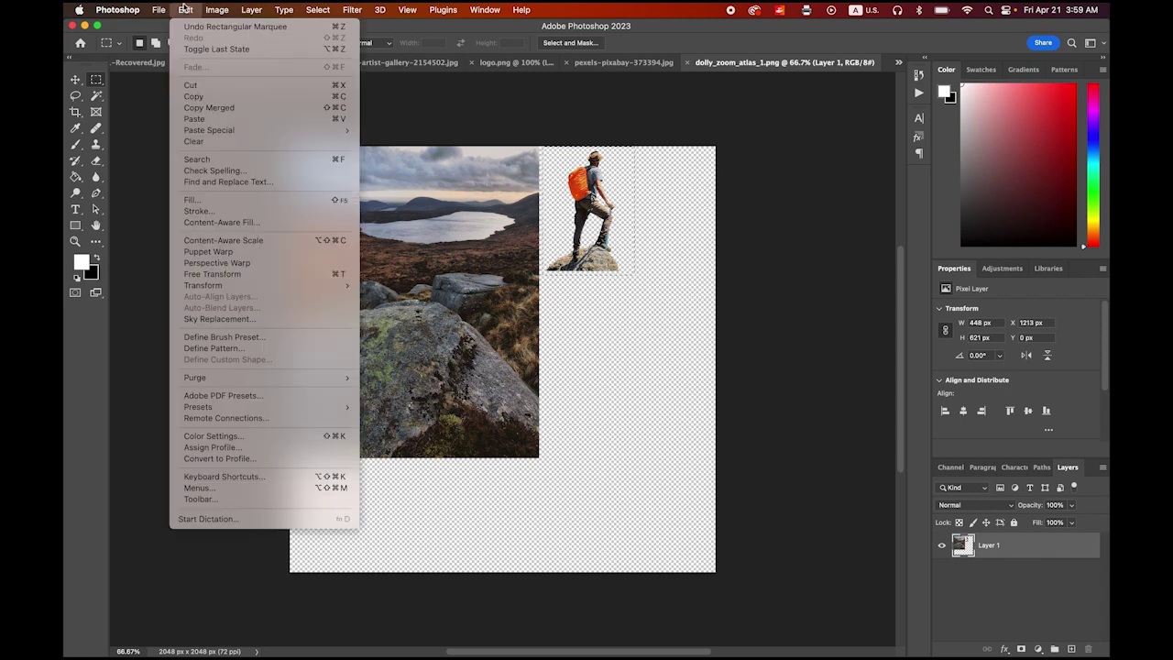
click(194, 96)
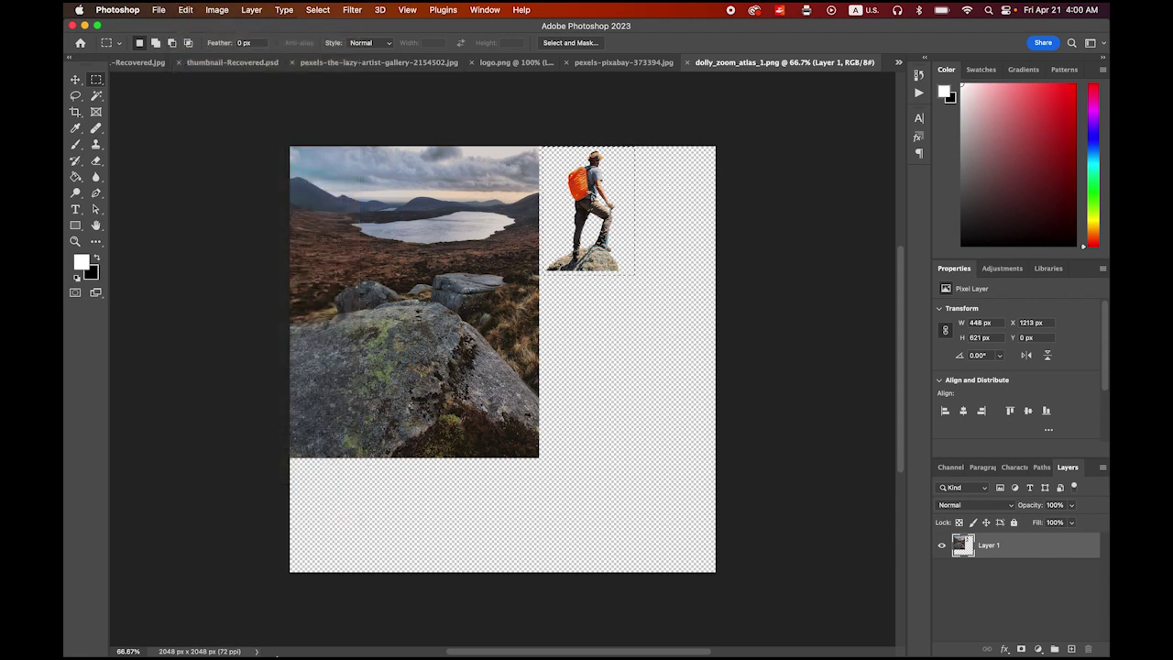
Switch to Adobe XD, paste the hiker cutout and place it on the foreground rock at about X 444, Y 220
click(473, 642)
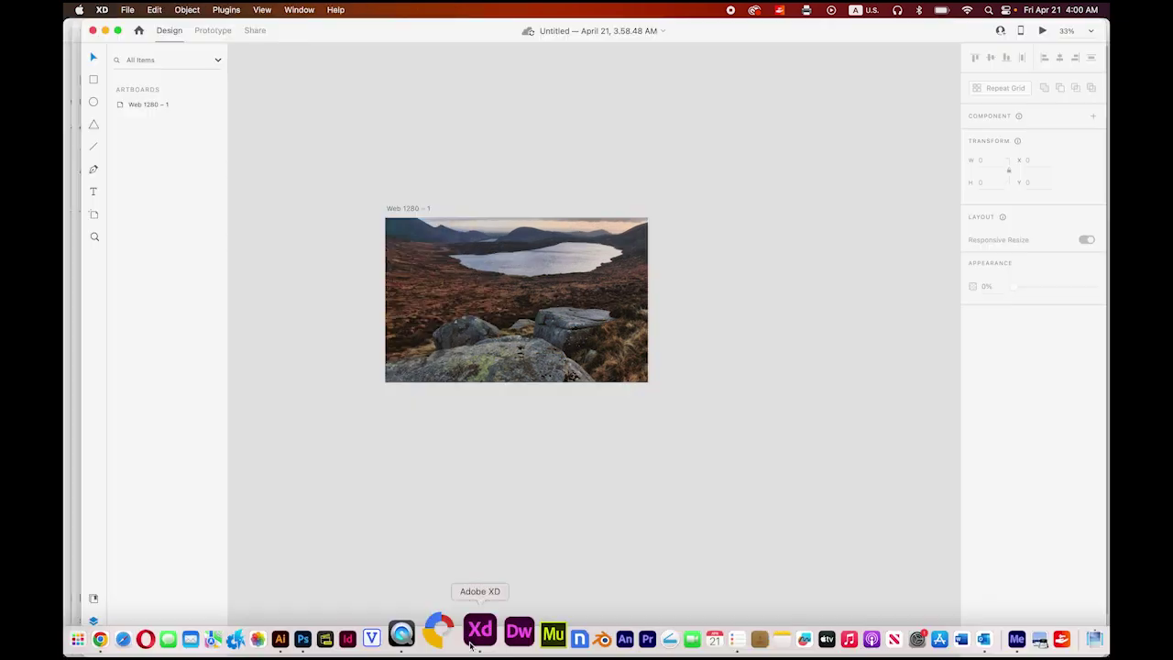
click(154, 9)
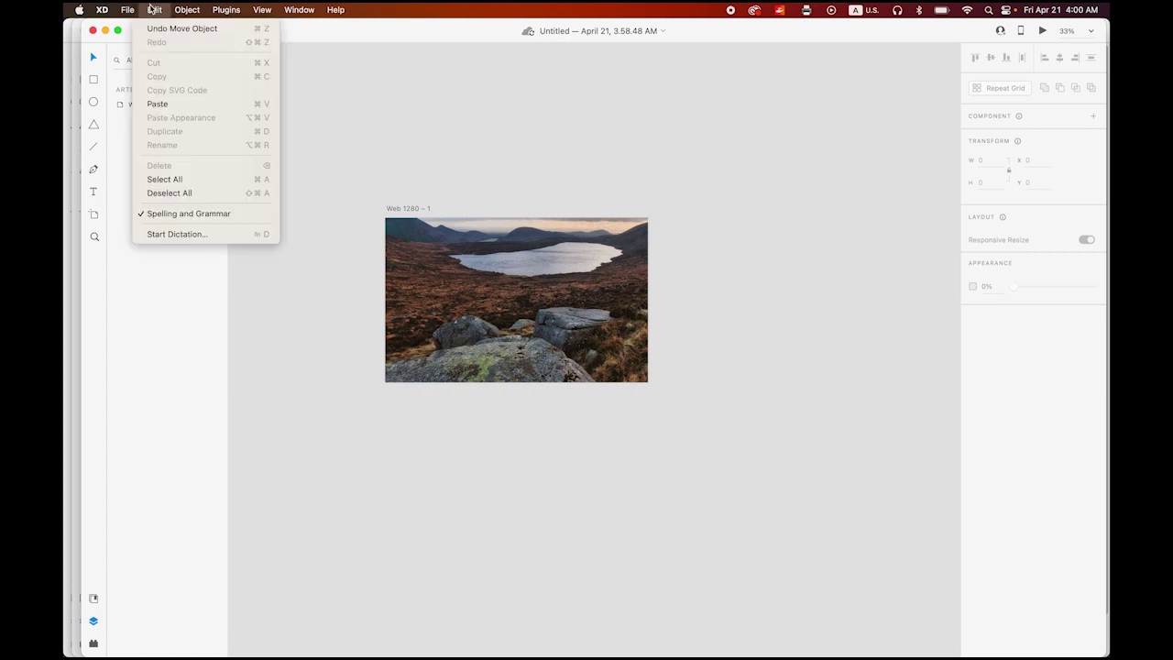
click(192, 103)
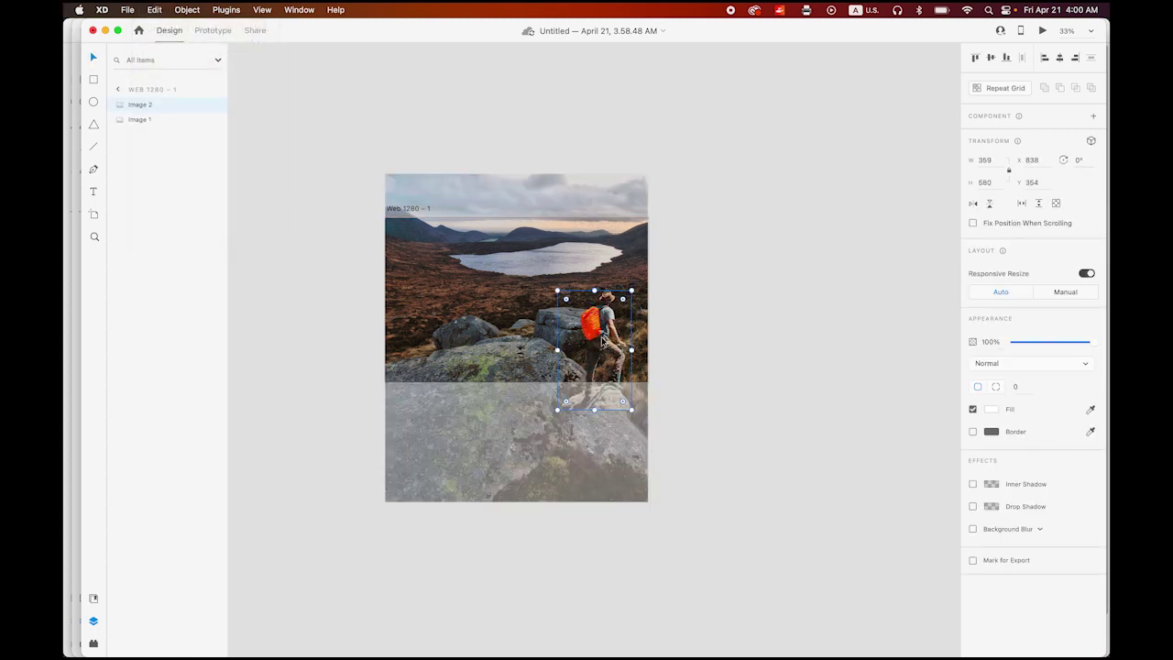
drag(602, 336, 523, 319)
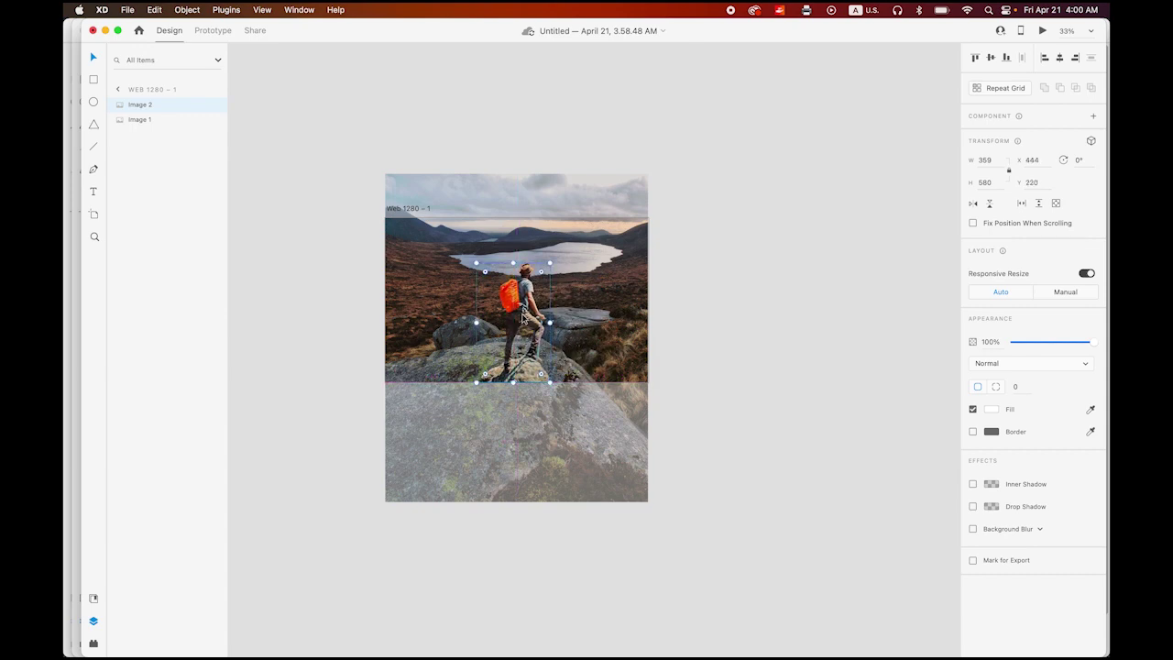
Nudge the hiker image down to Y 221 against the artboard's lower edge
key(z)
click(547, 365)
click(526, 403)
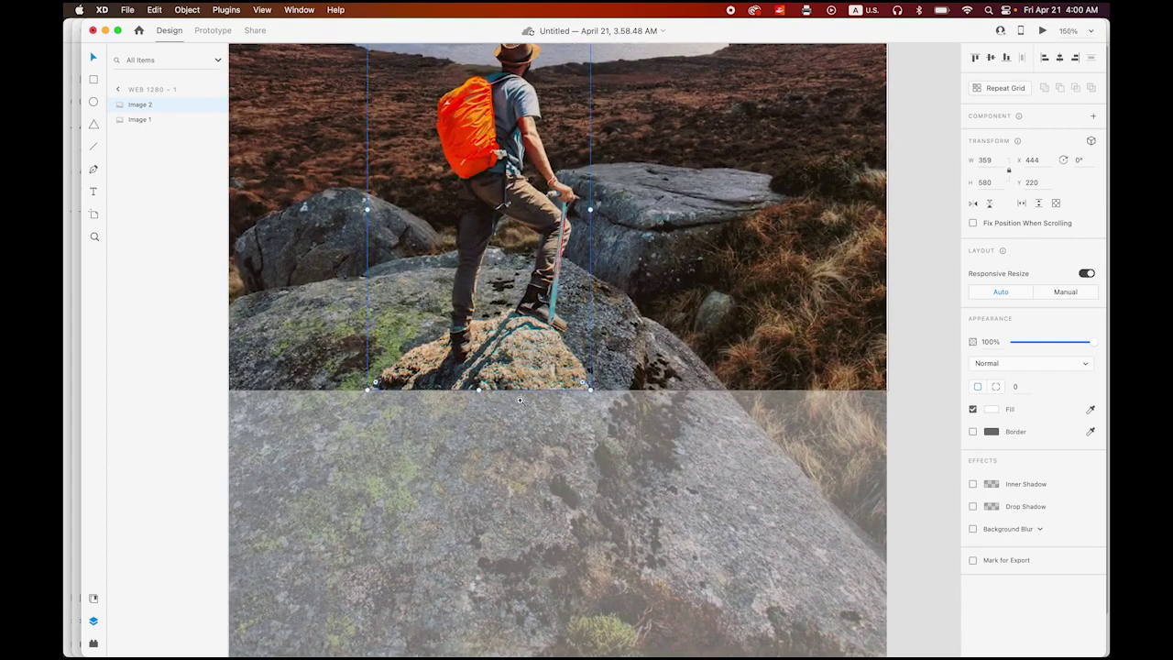
click(527, 401)
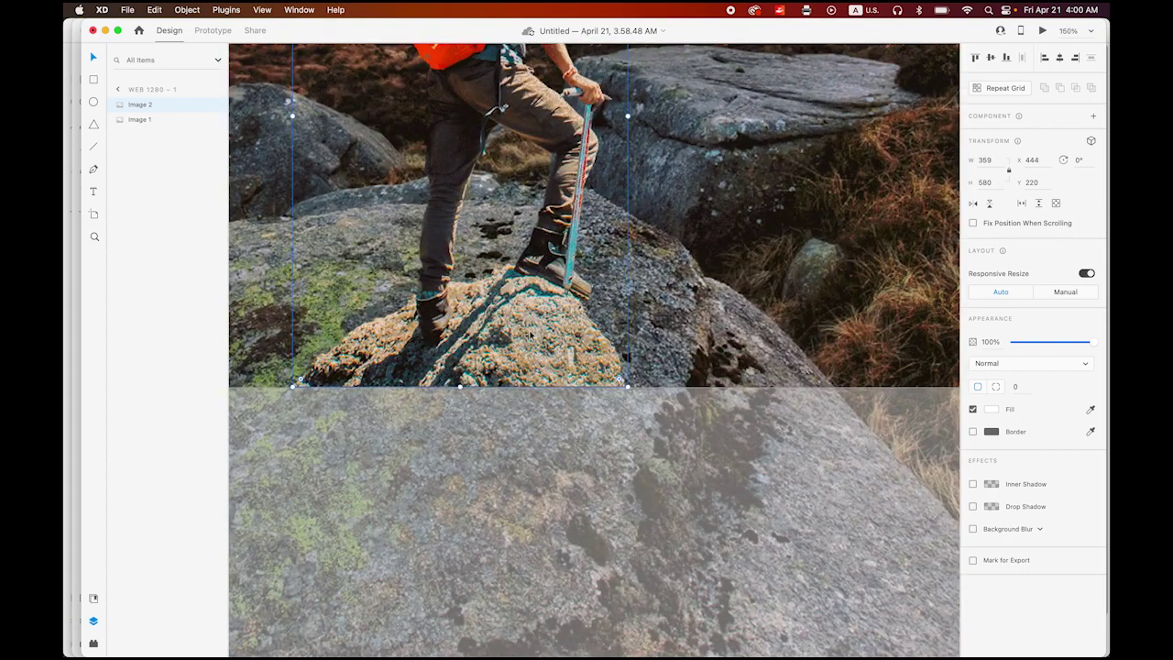
key(Down)
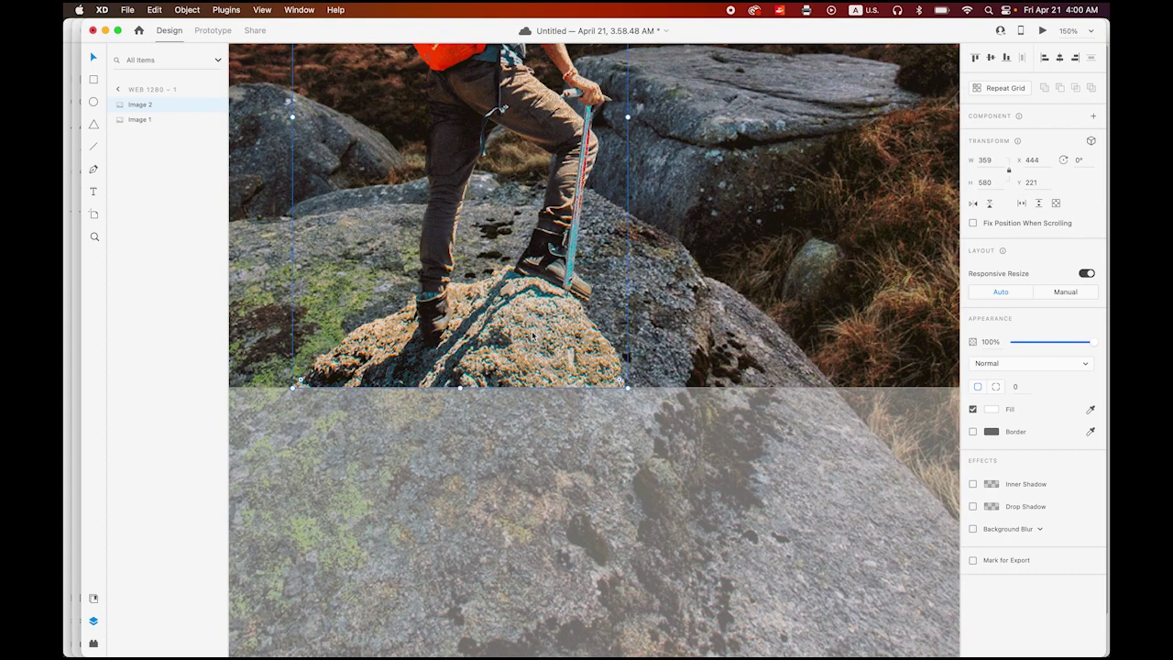
Nudge the hiker image left along the rock to X 426 and deselect it
scroll(583, 397, down, 8)
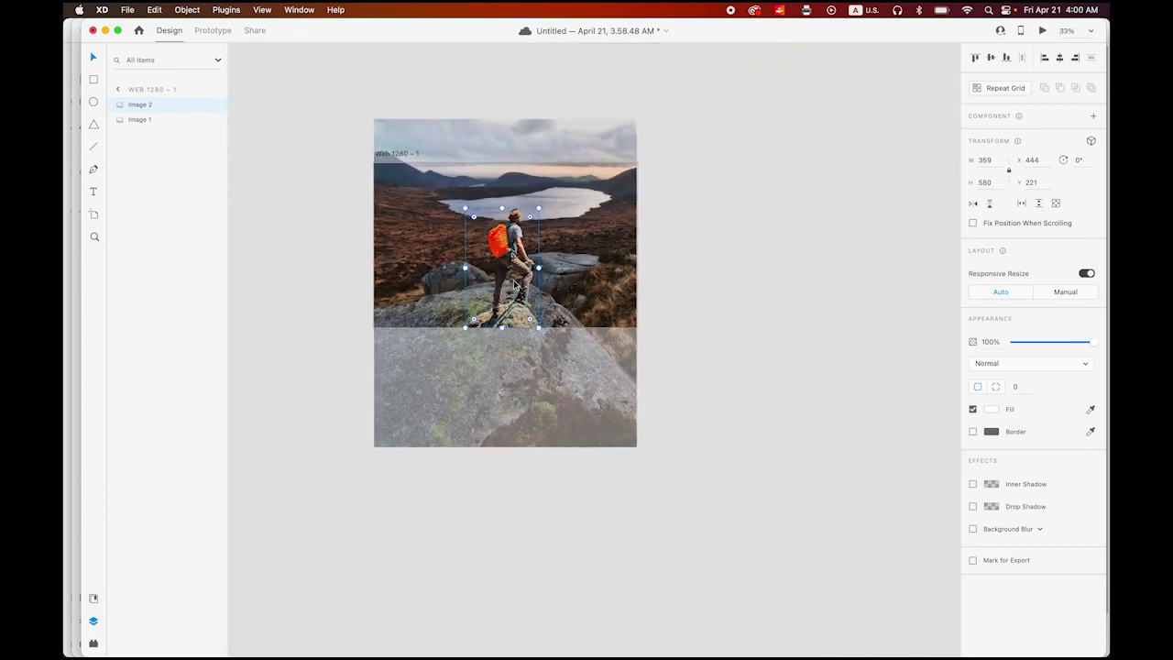
key(Left)
key(Left)
key(Left)
key(Left)
key(Left)
key(Left)
key(Left)
key(Left)
key(Left)
key(Left)
key(Left)
key(Left)
key(Left)
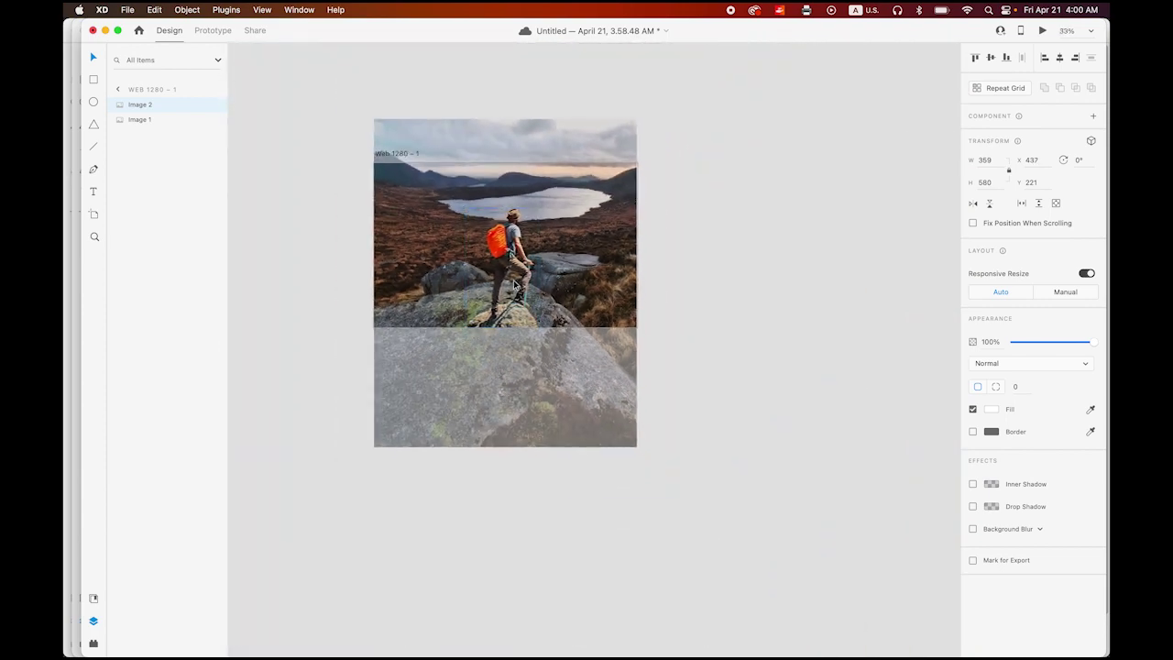
key(Left)
key(Left)
key(Left)
key(Left)
key(Left)
key(Left)
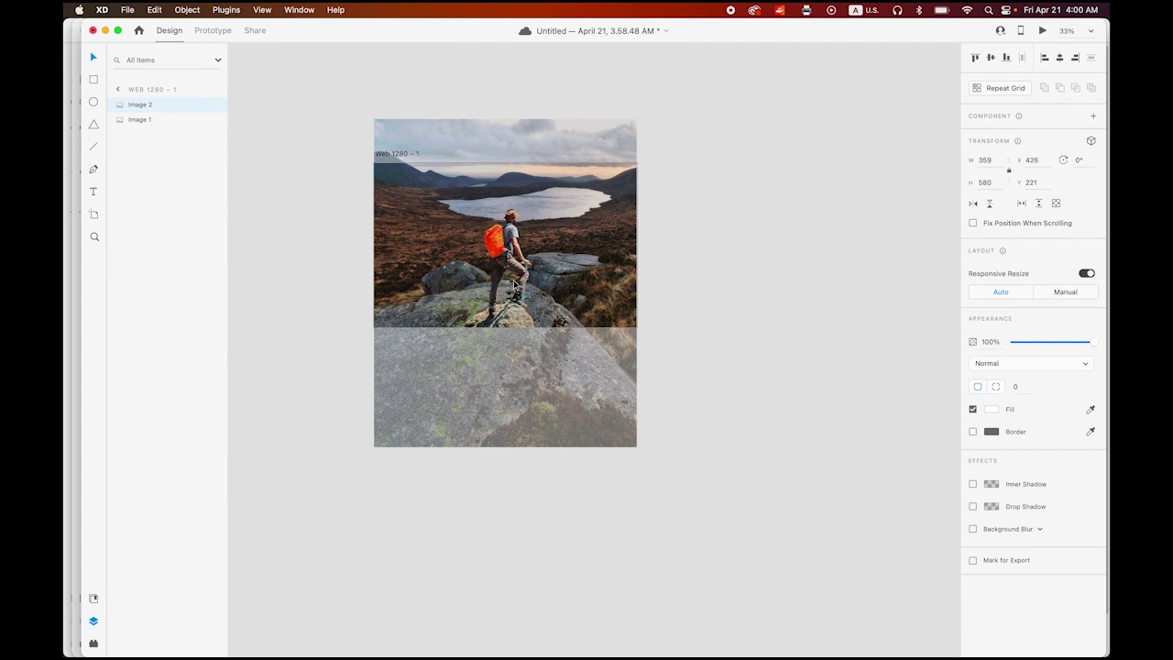
click(764, 263)
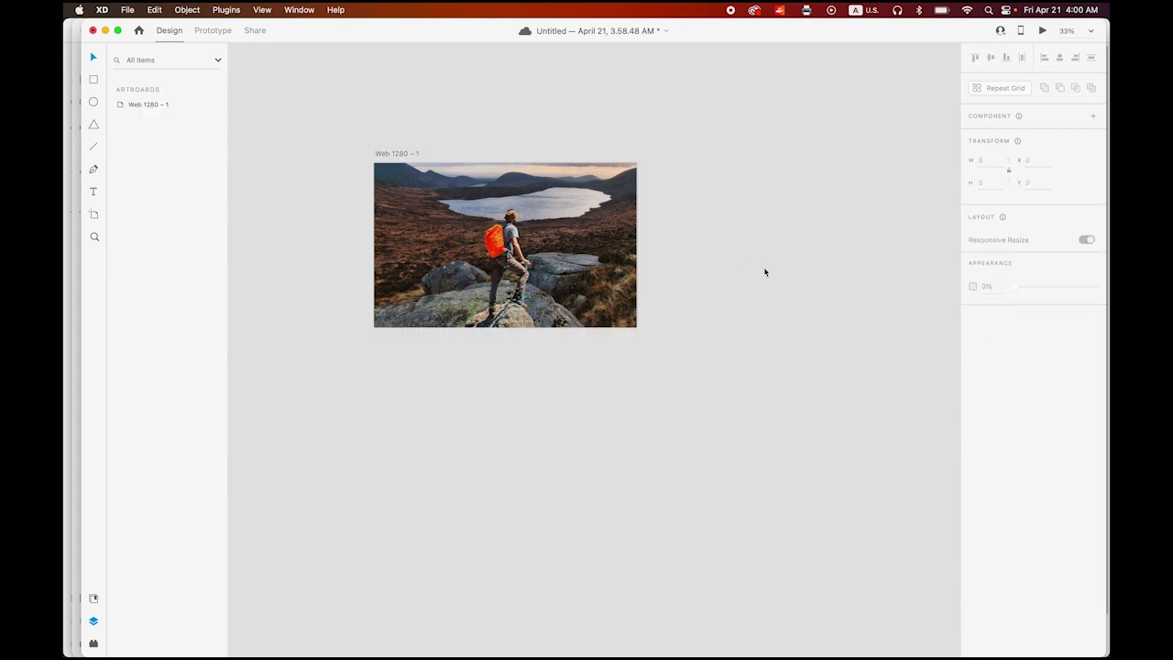
Draw a rectangle about 145 wide at about X 231, Y 78 over the hills and set its height to 45
scroll(524, 239, up, 5)
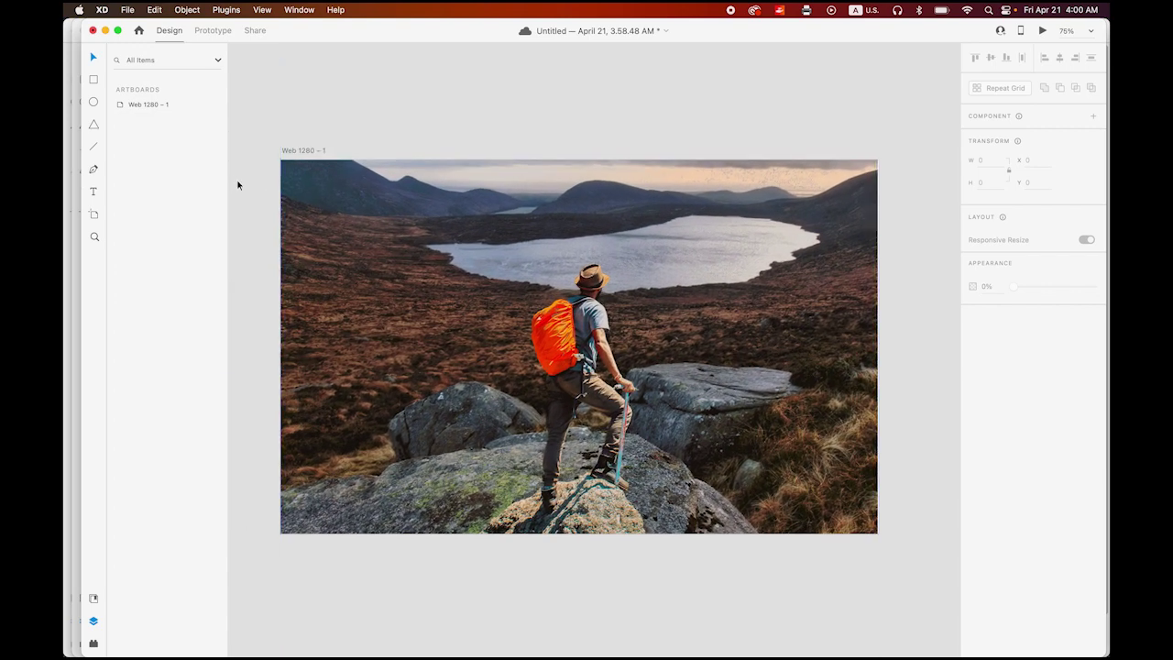
click(93, 79)
drag(387, 196, 457, 217)
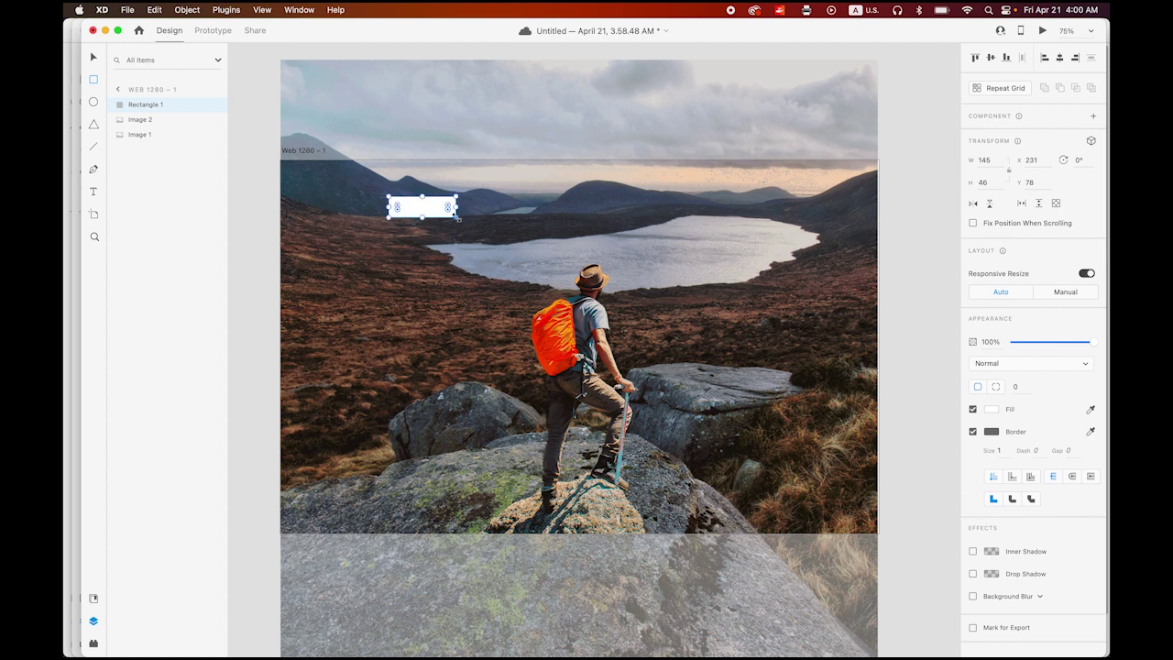
click(987, 182)
text(45)
key(Return)
Remove the rectangle's border and round its corners fully to a radius of 23 so it forms a pill
key(z)
click(423, 210)
click(446, 212)
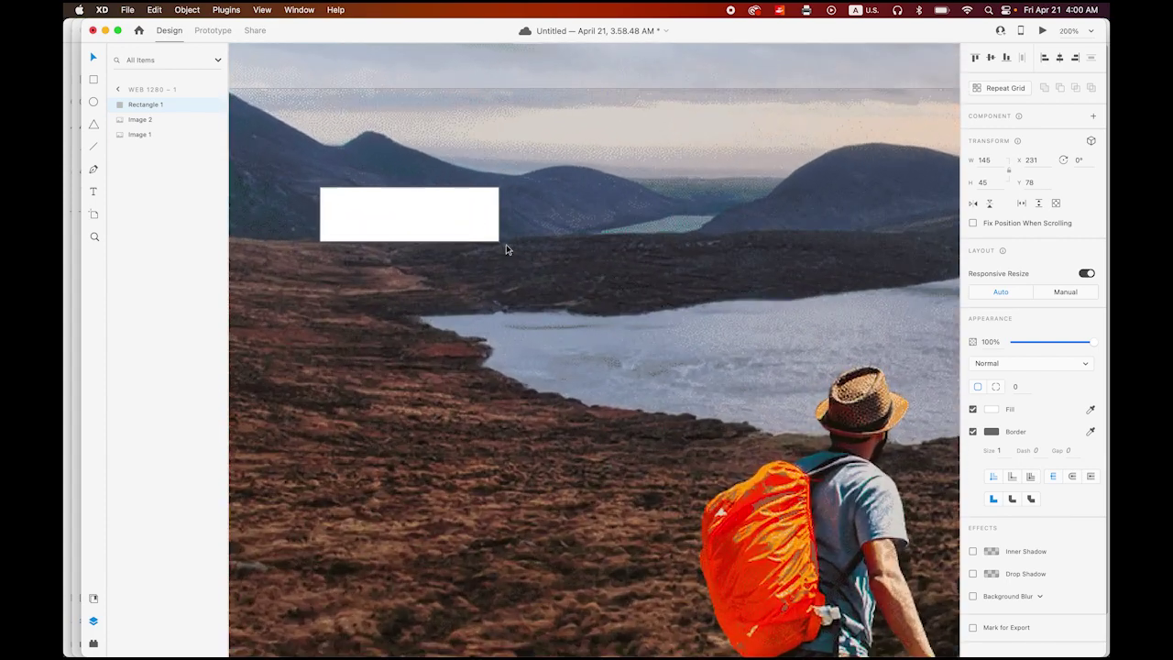
key(v)
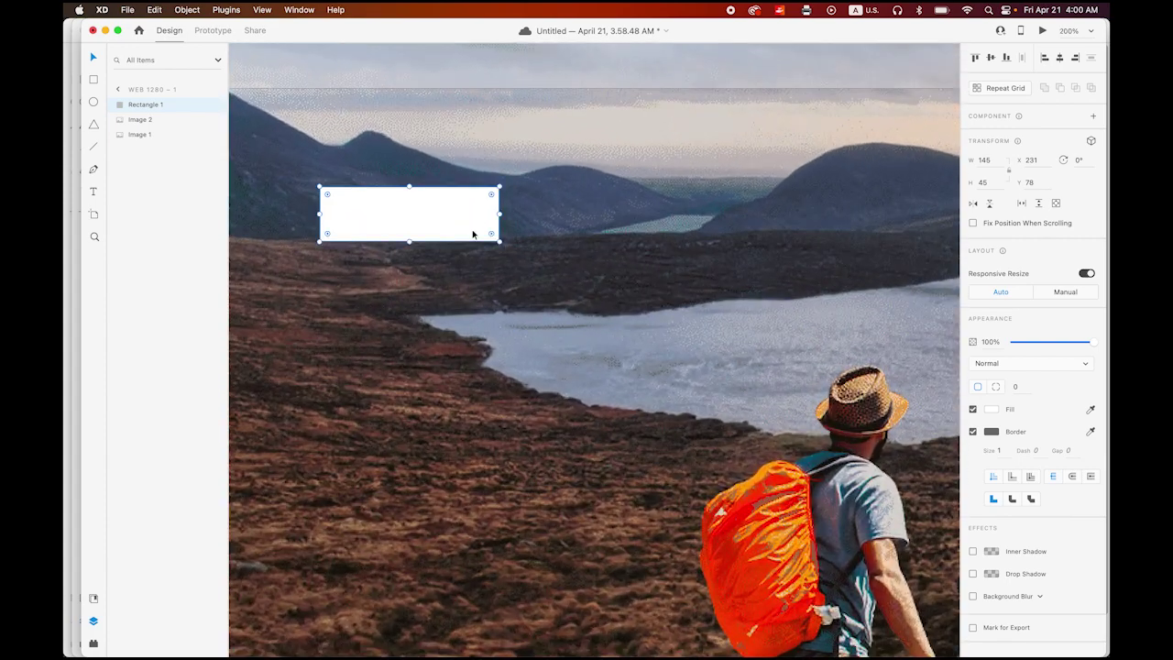
click(973, 431)
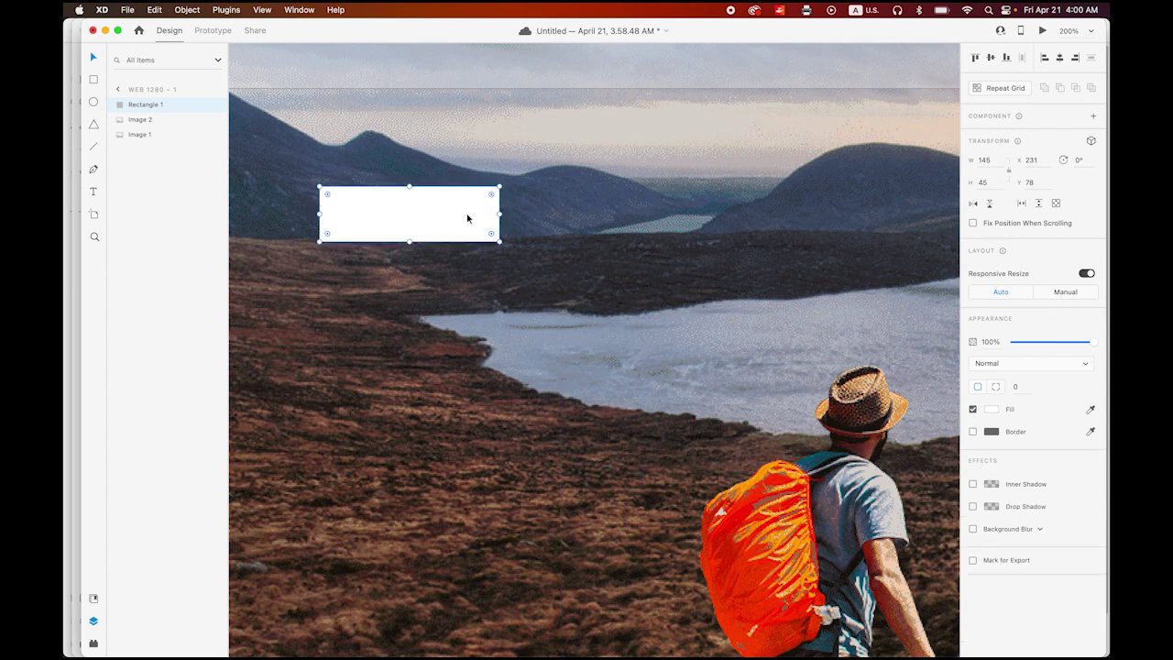
drag(491, 198, 434, 217)
Fill the pill with a linear gradient and add a grey #7C7979 stop in its lower part
click(990, 409)
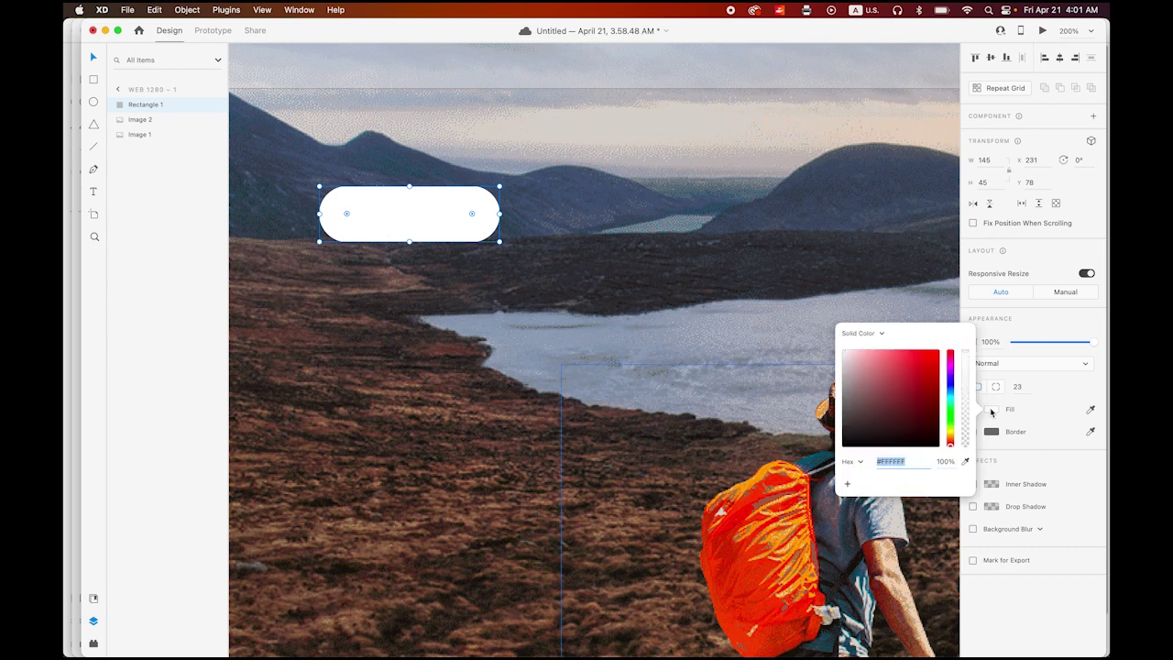
click(880, 333)
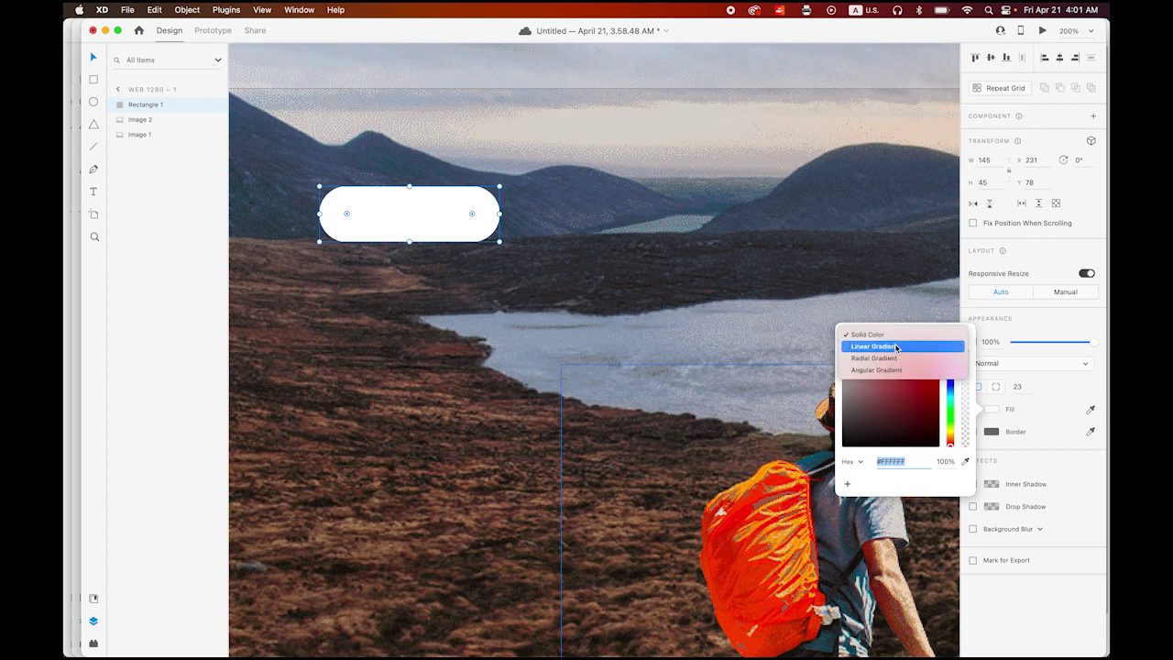
click(900, 348)
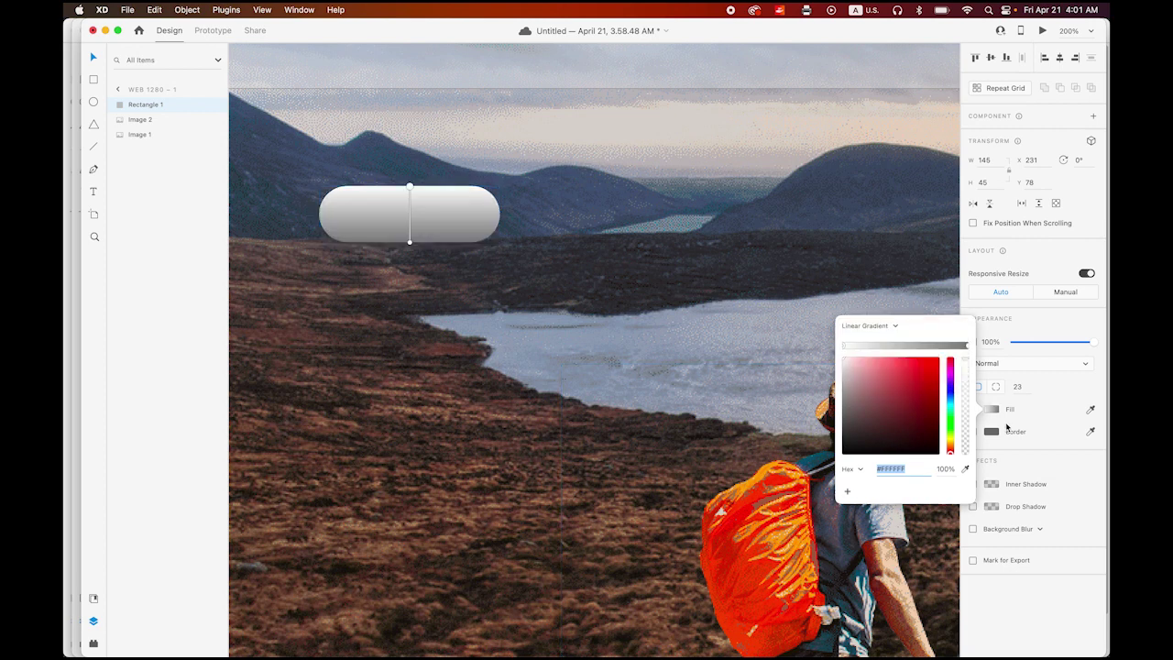
click(928, 345)
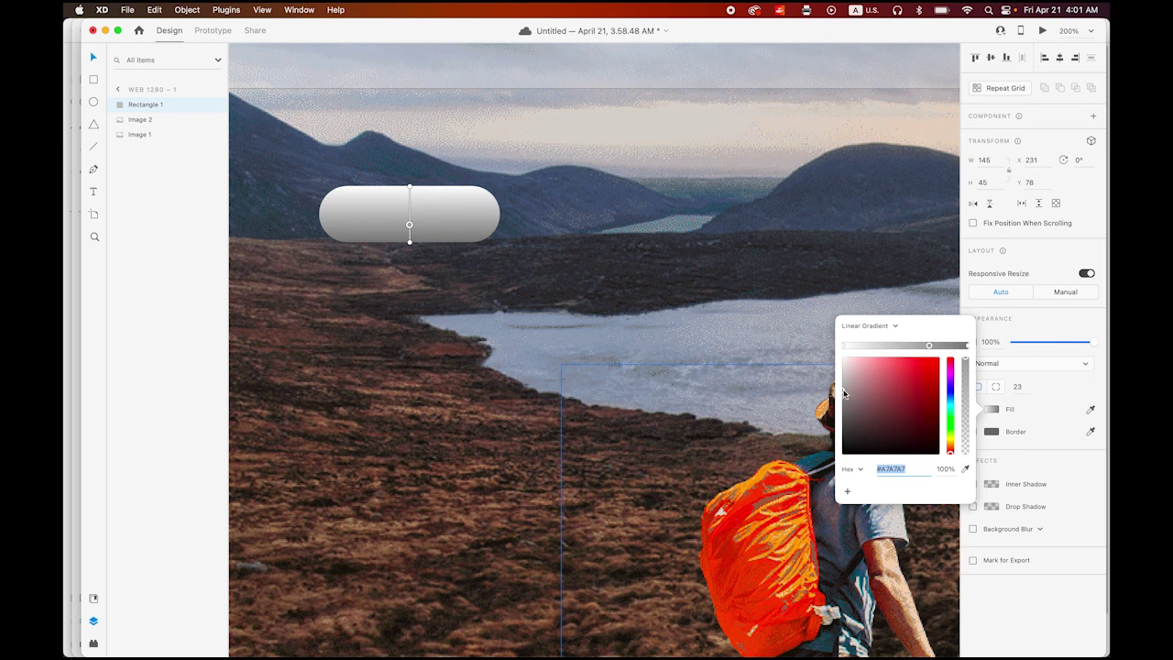
drag(844, 392, 843, 407)
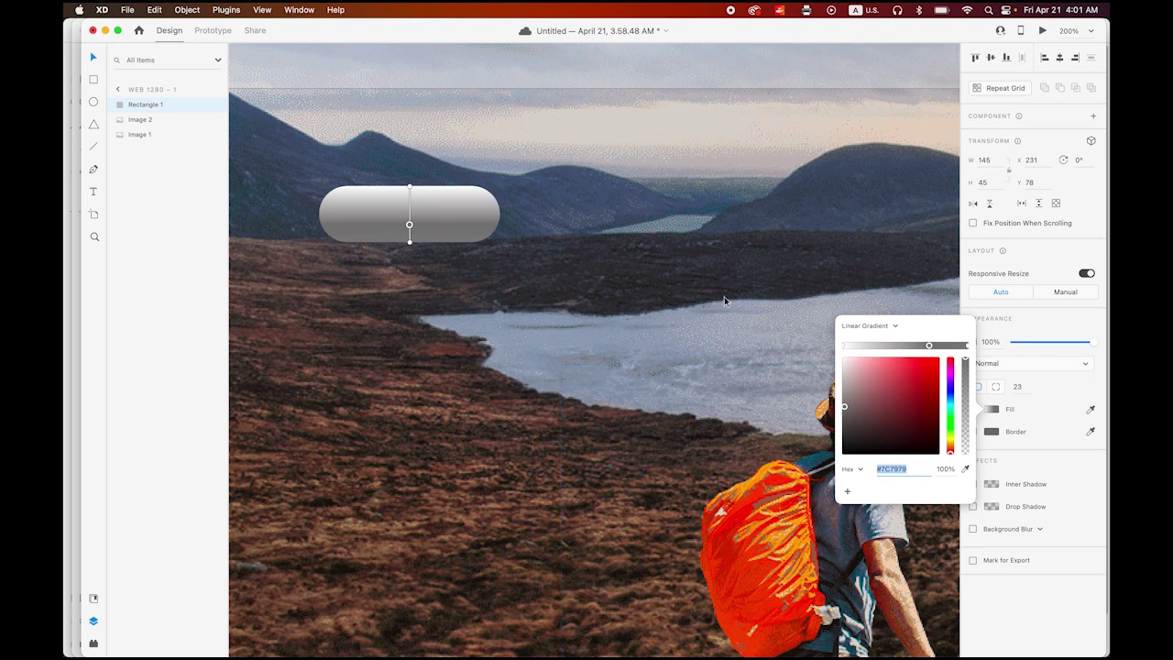
click(96, 59)
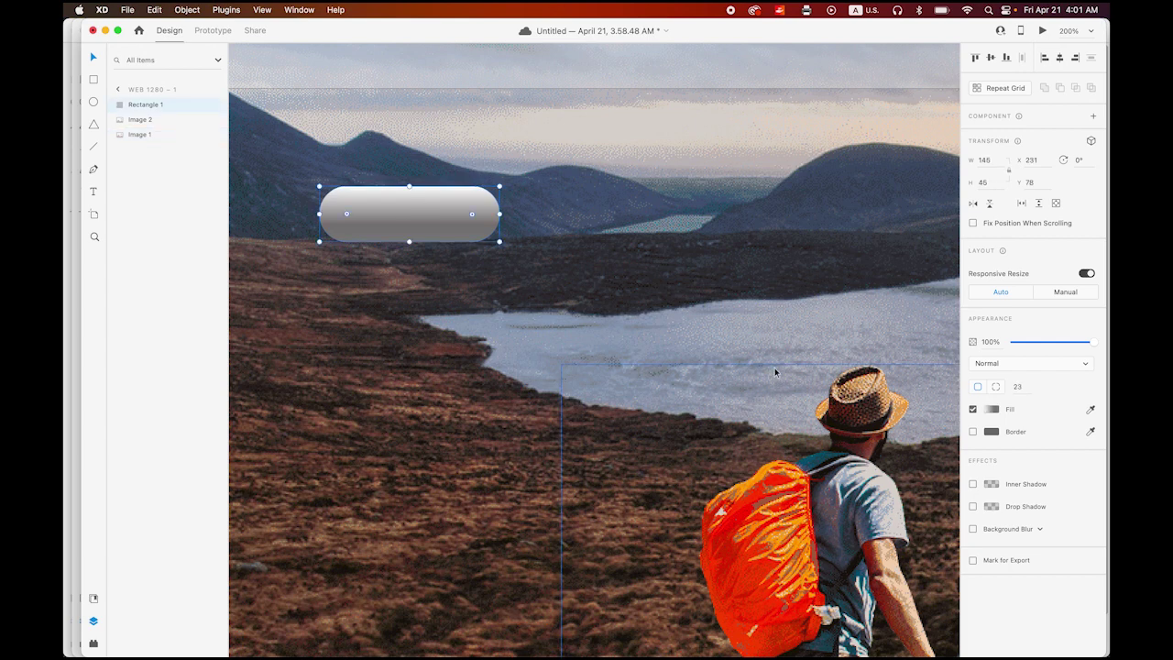
Add a black drop shadow to the pill, raise its opacity to a strong but slightly transparent level, and deselect the pill
click(971, 506)
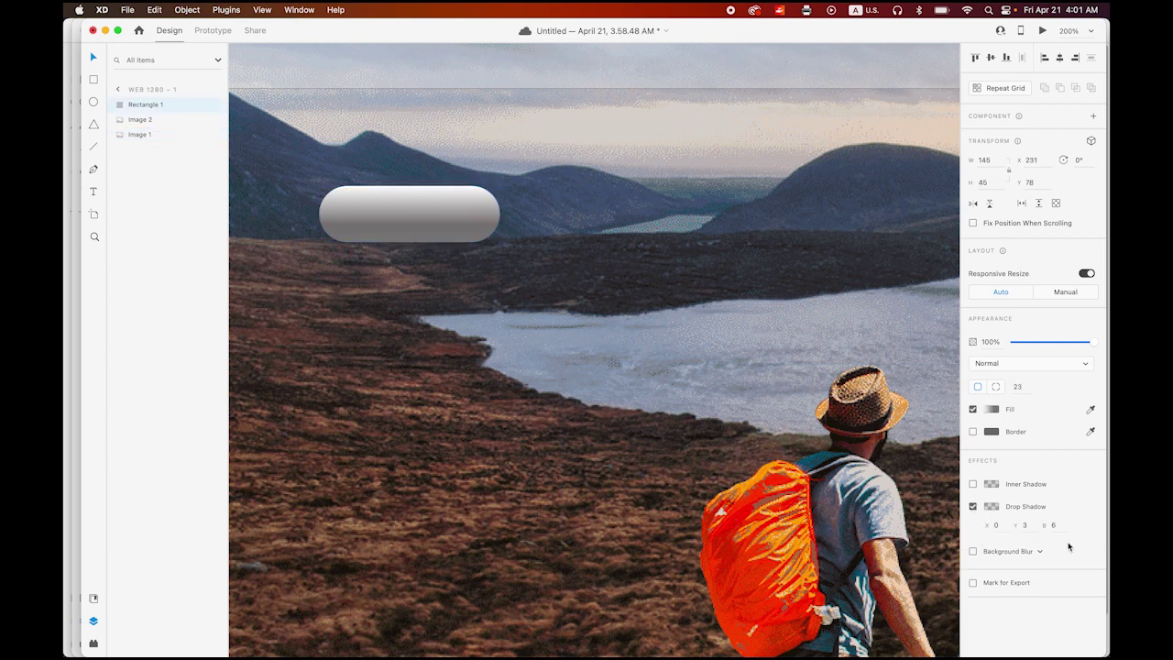
click(991, 506)
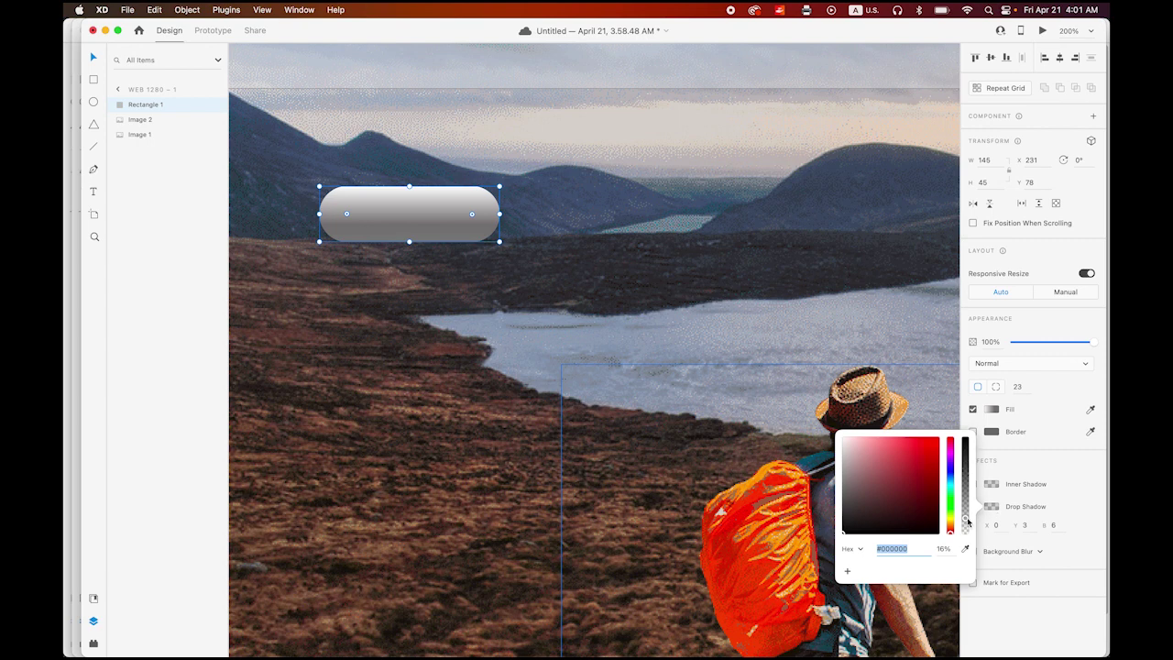
drag(967, 520, 965, 438)
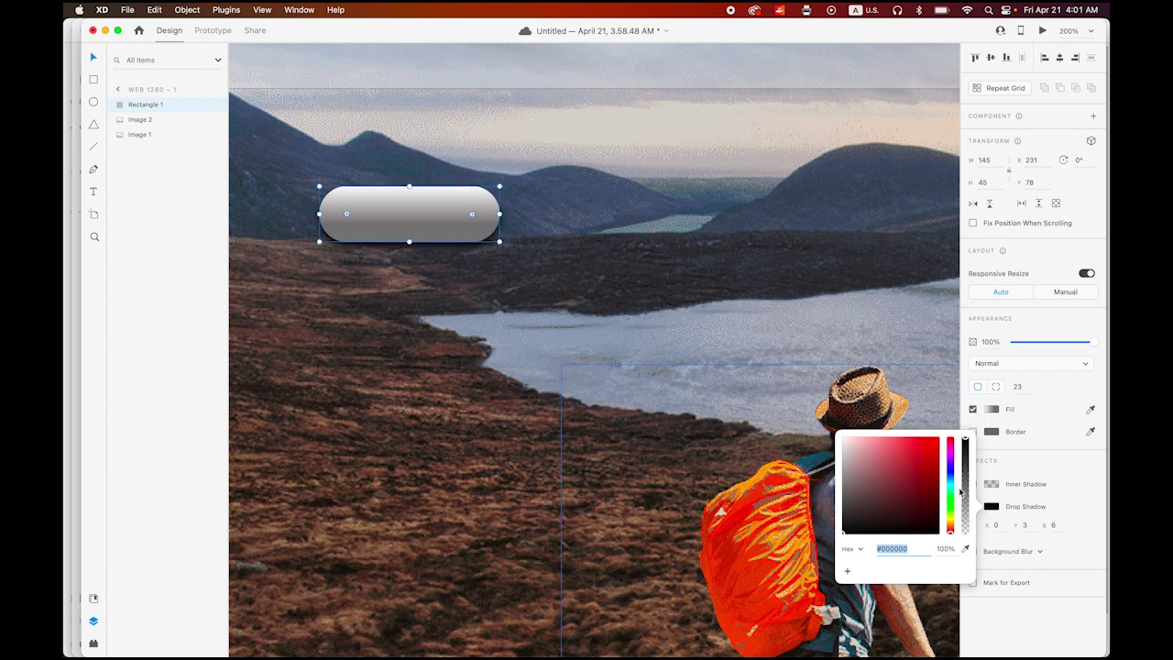
click(964, 441)
drag(964, 441, 964, 458)
click(554, 310)
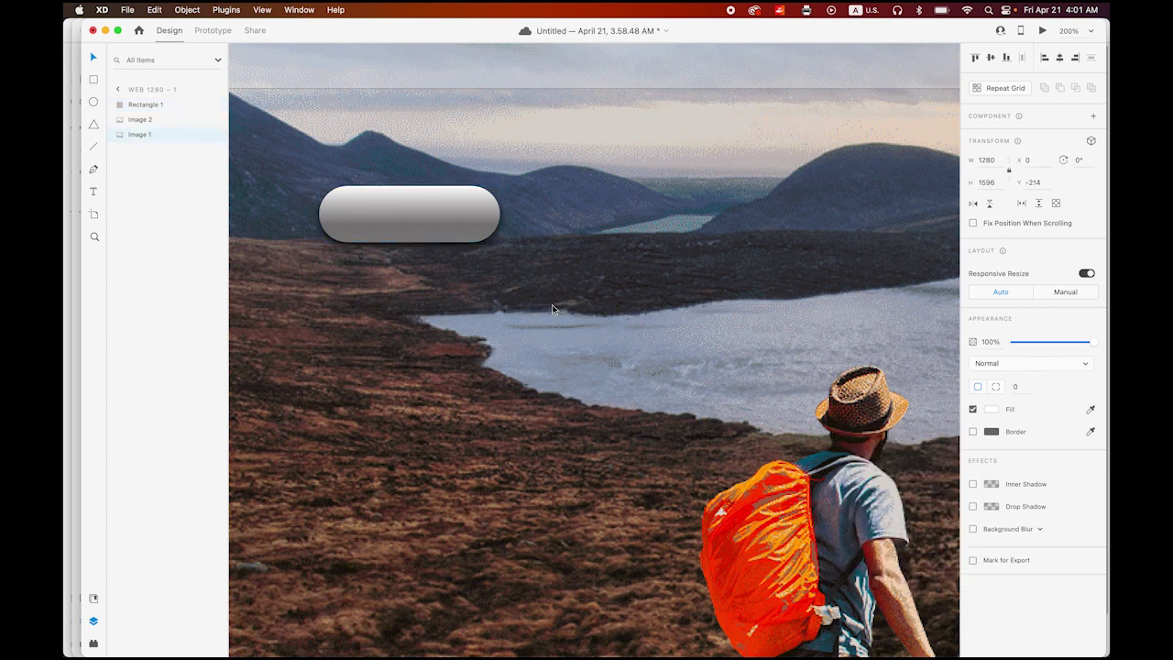
Add the text "About" and place it inside the pill at about X 274, Y 89
click(93, 192)
click(348, 217)
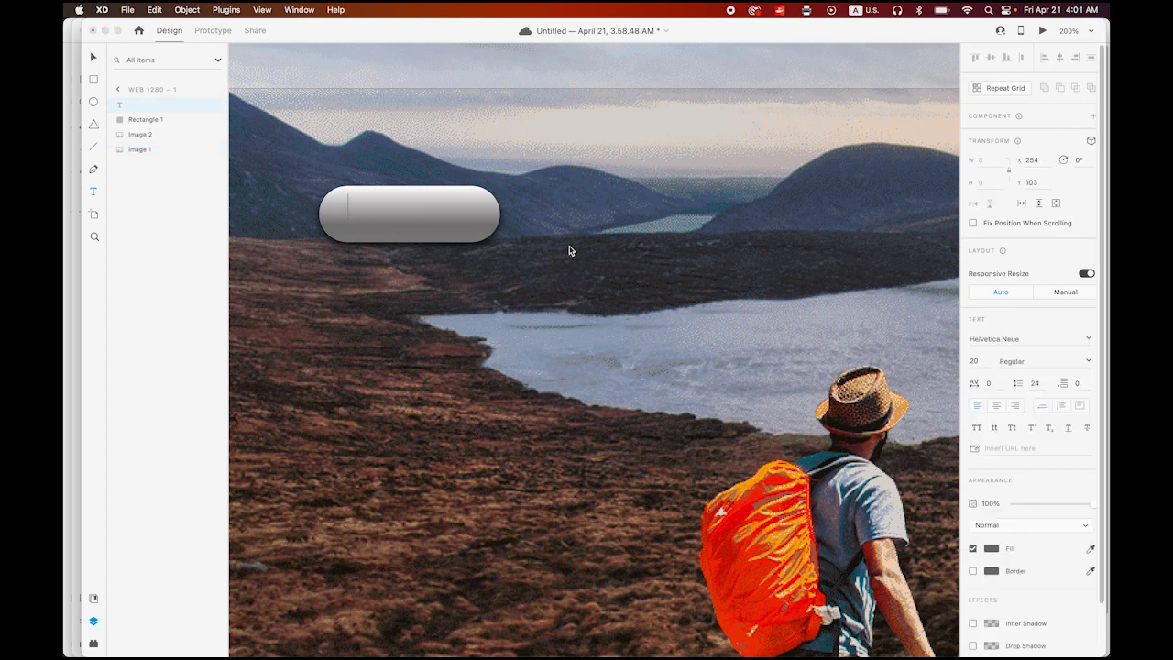
text(About)
key(Escape)
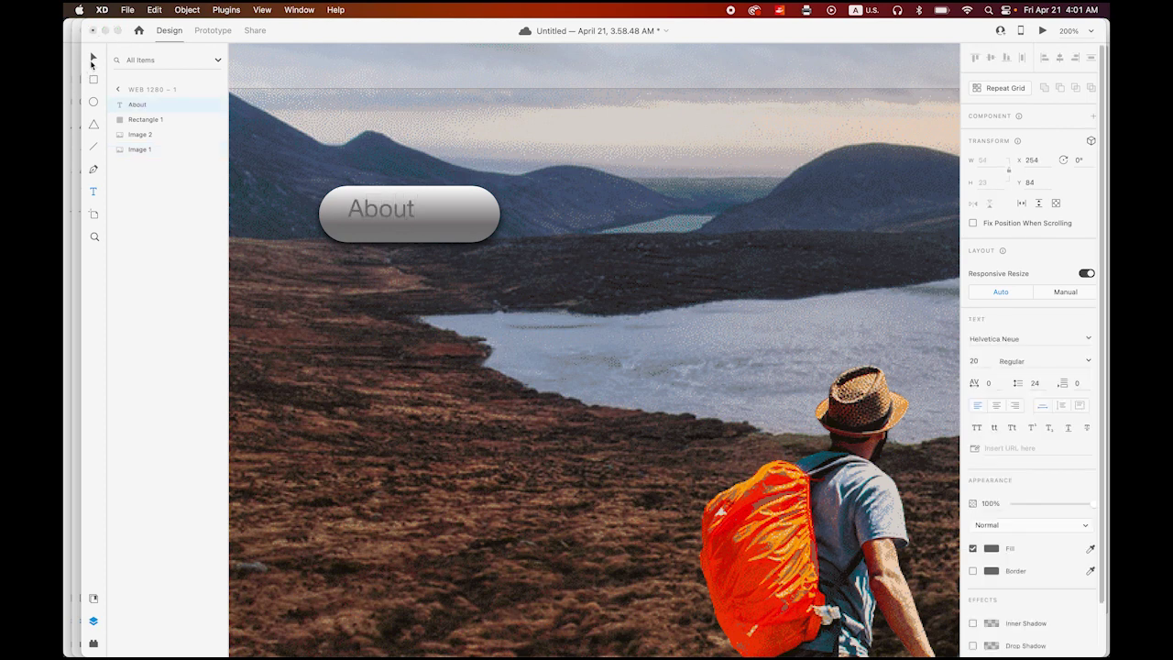
drag(368, 214, 393, 221)
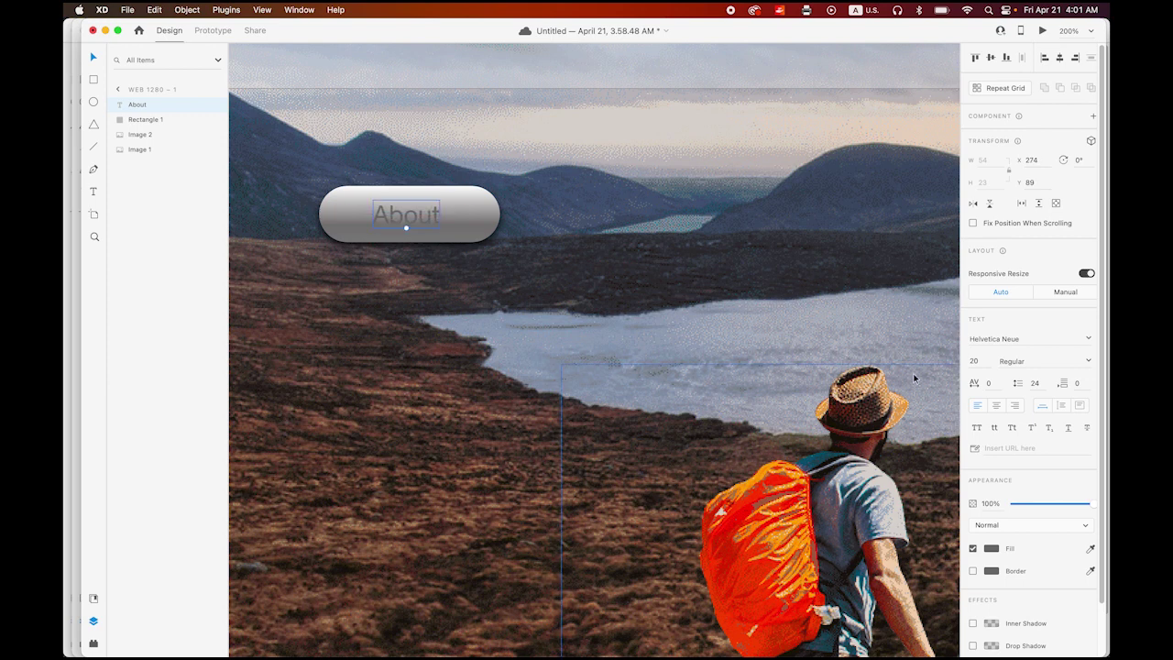
Make the About label bold and fill it with black #000000
click(1086, 360)
click(1013, 474)
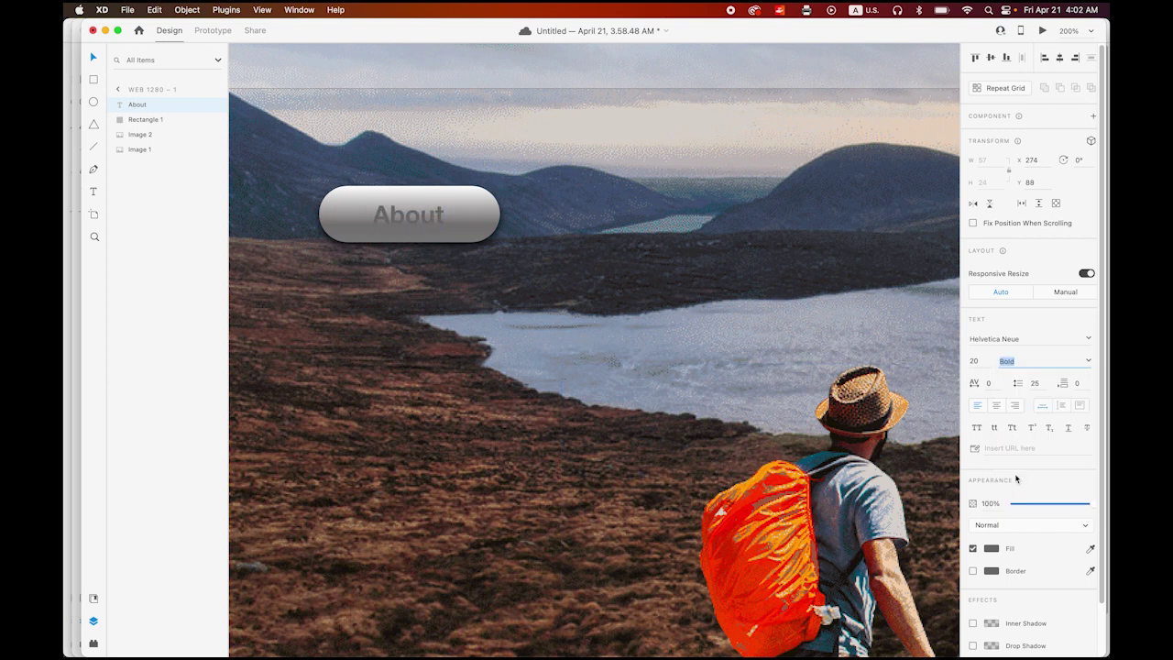
click(991, 548)
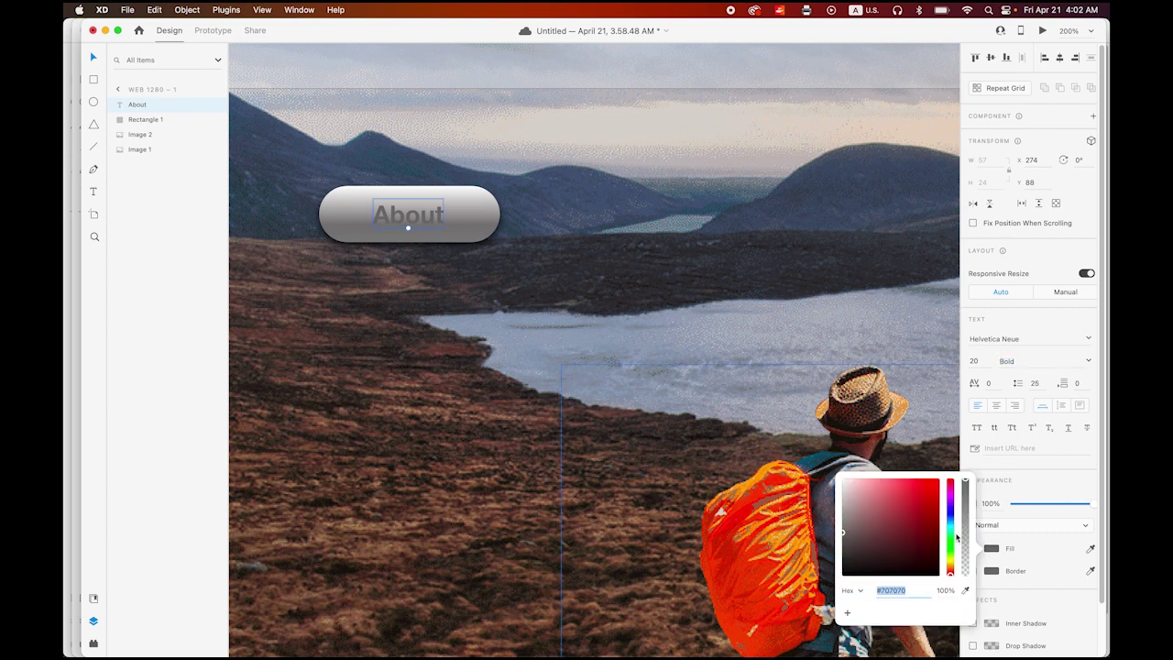
drag(902, 527, 845, 575)
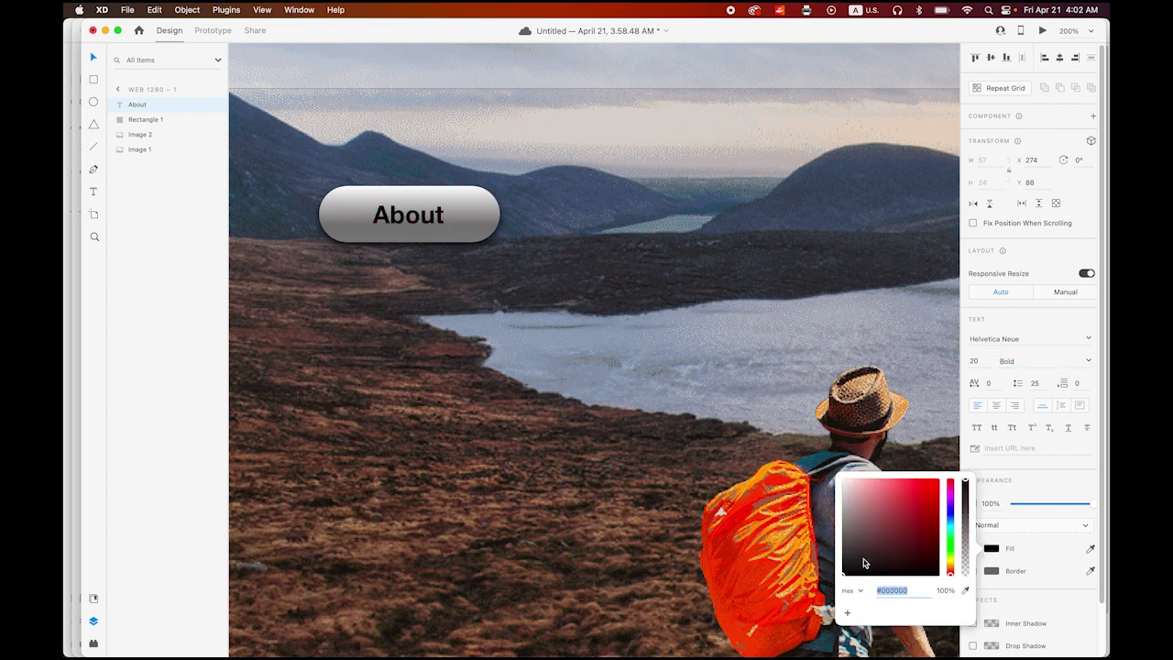
Set the About label's font size to 25 and centre it within the pill
click(977, 361)
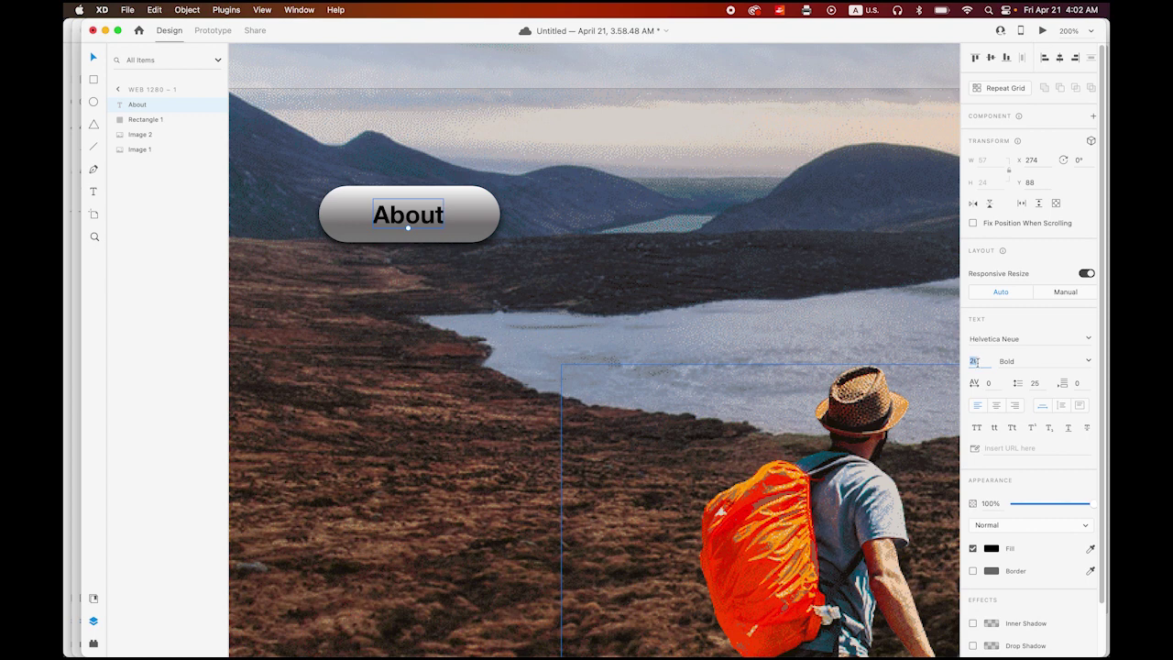
key(Return)
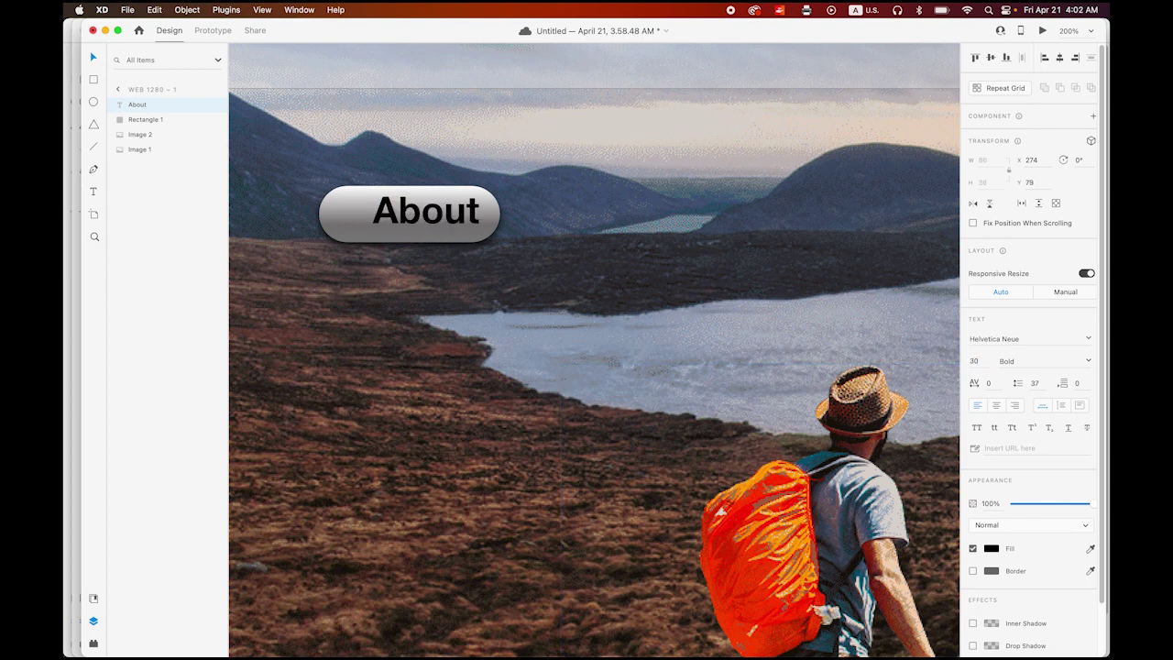
click(977, 361)
text(25)
key(Return)
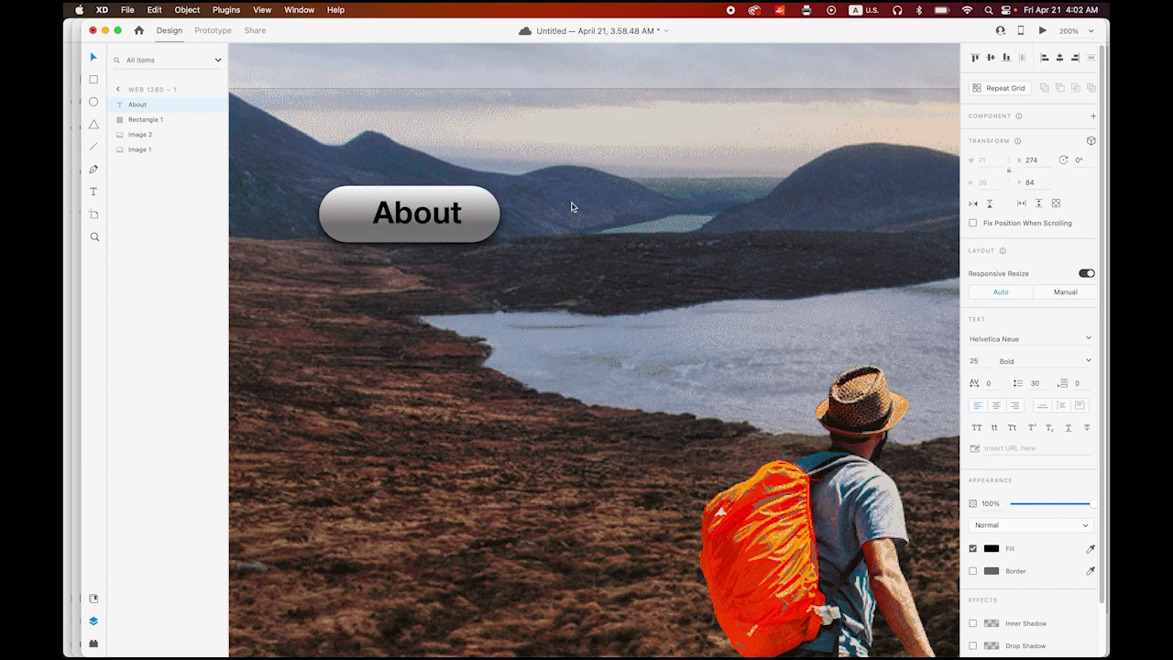
drag(401, 221, 392, 224)
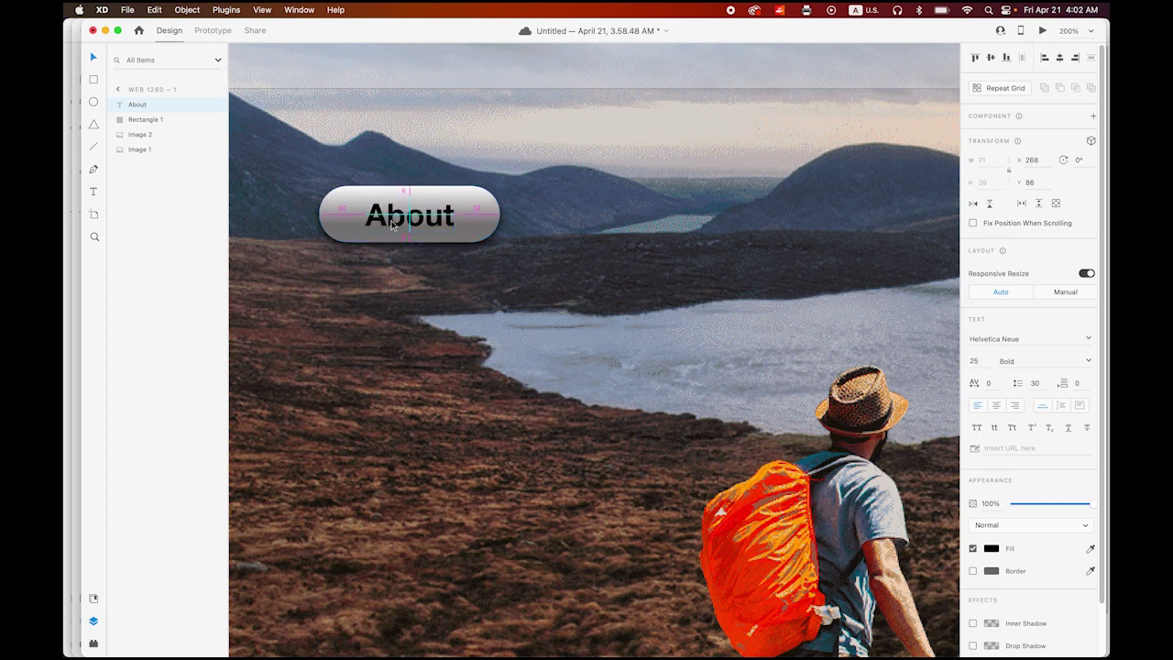
Group the About label with its pill rectangle and name the group "about"
alt+click(452, 270)
alt+click(433, 252)
alt+click(451, 261)
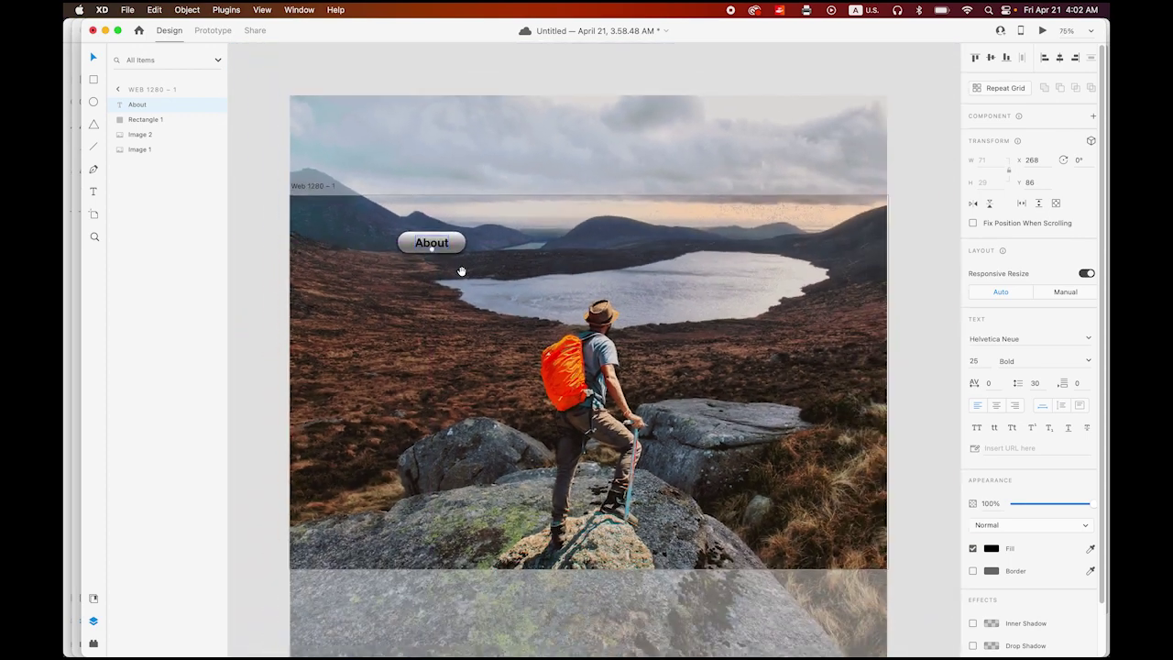
scroll(460, 259, down, 1)
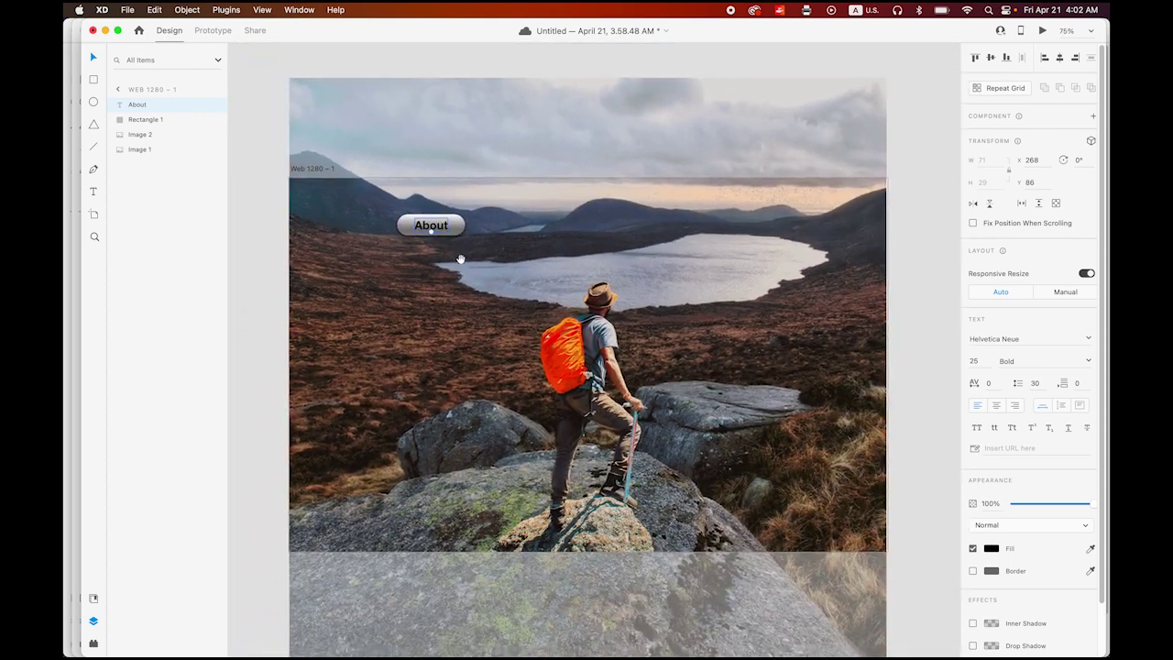
shift+click(403, 229)
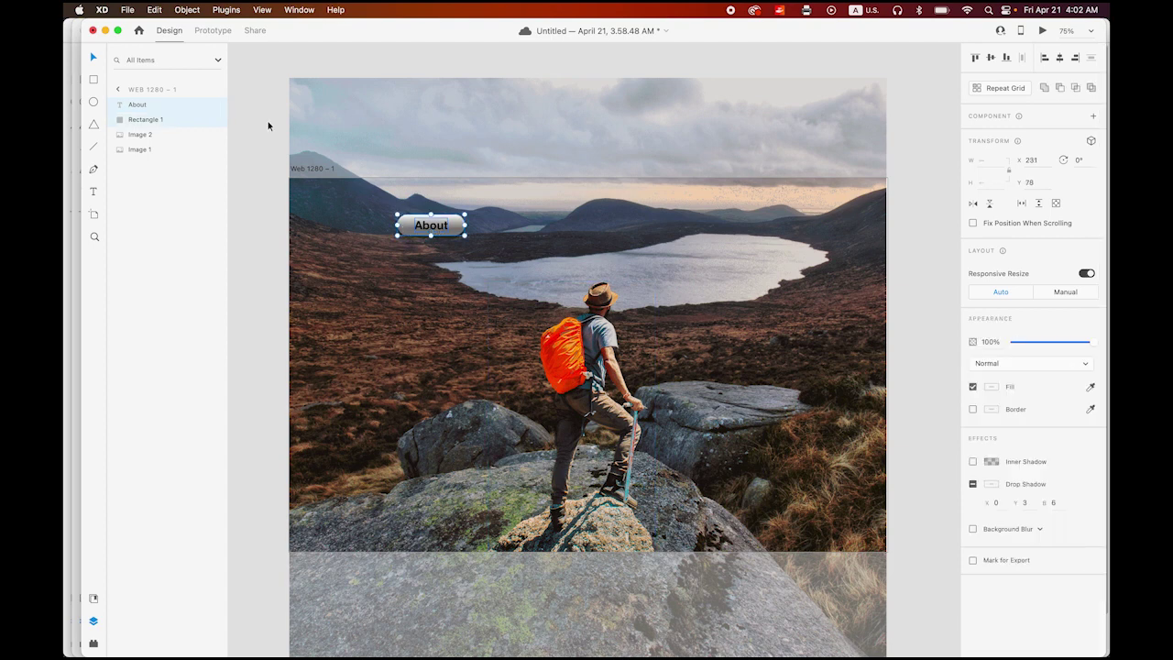
click(196, 9)
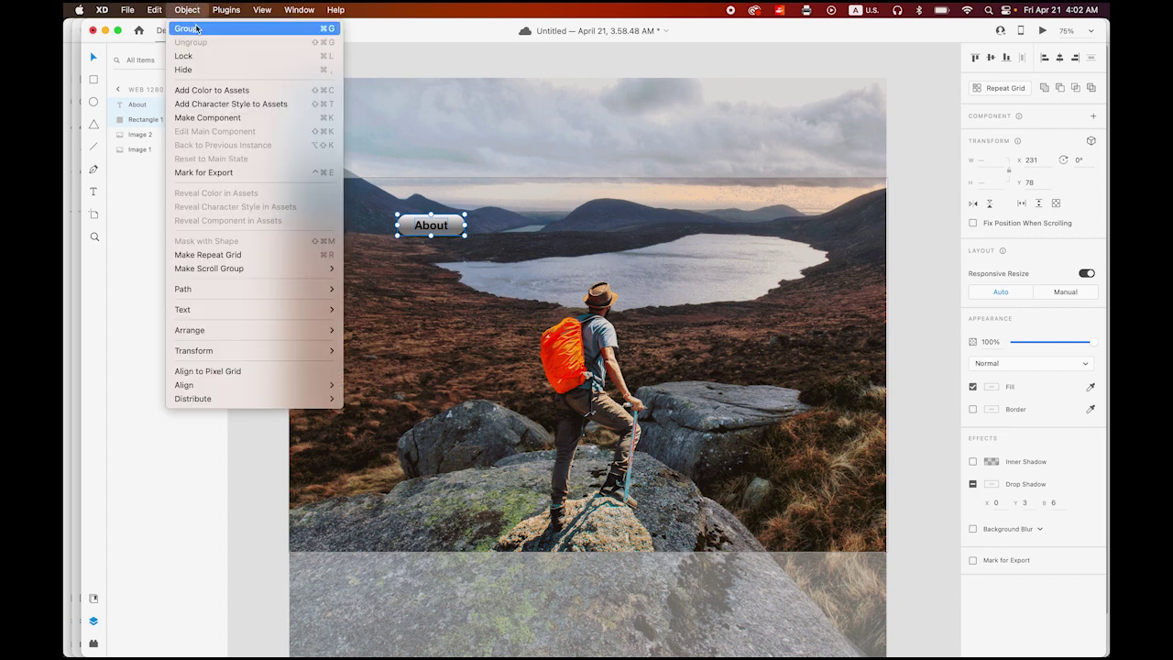
click(187, 28)
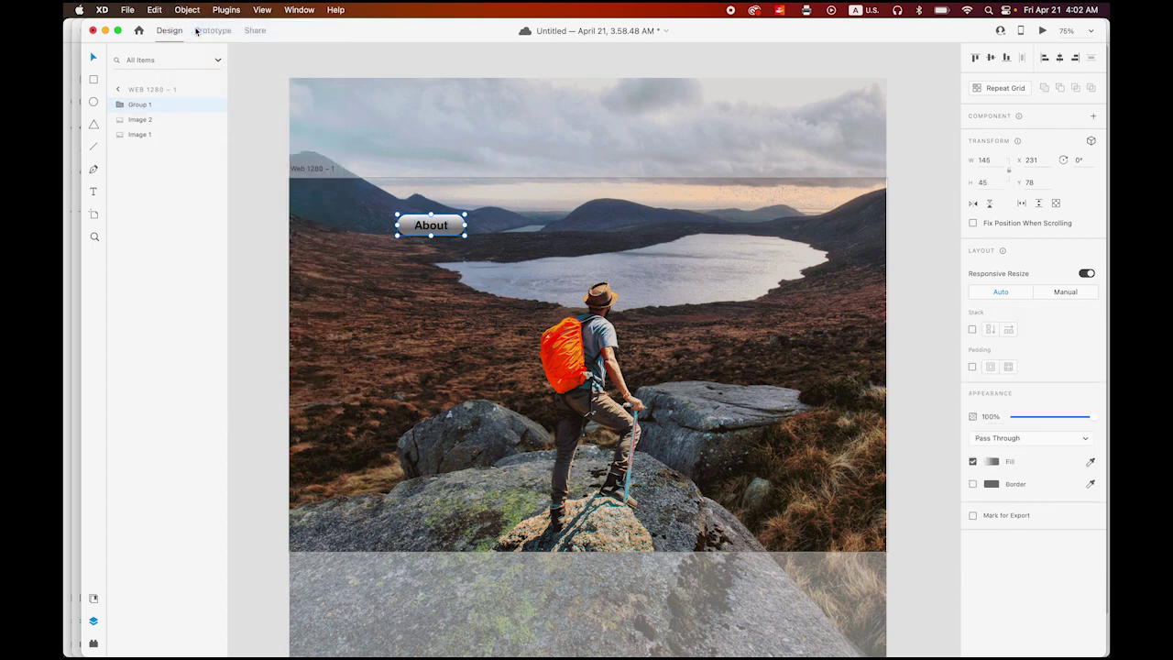
double_click(139, 105)
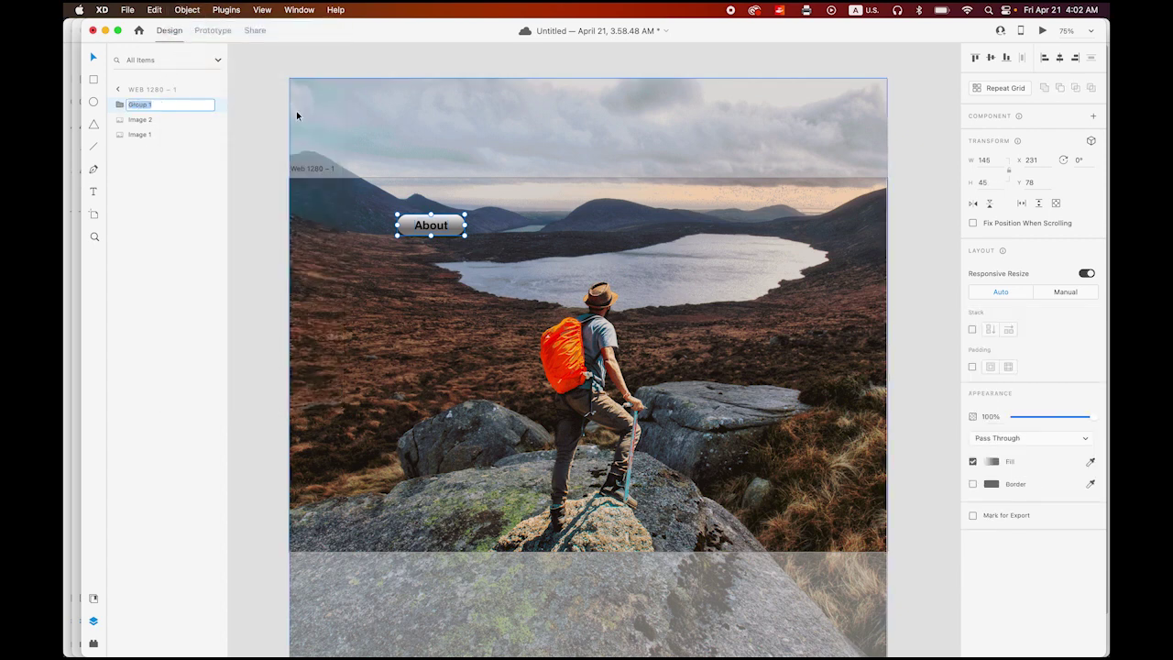
text(about)
key(Return)
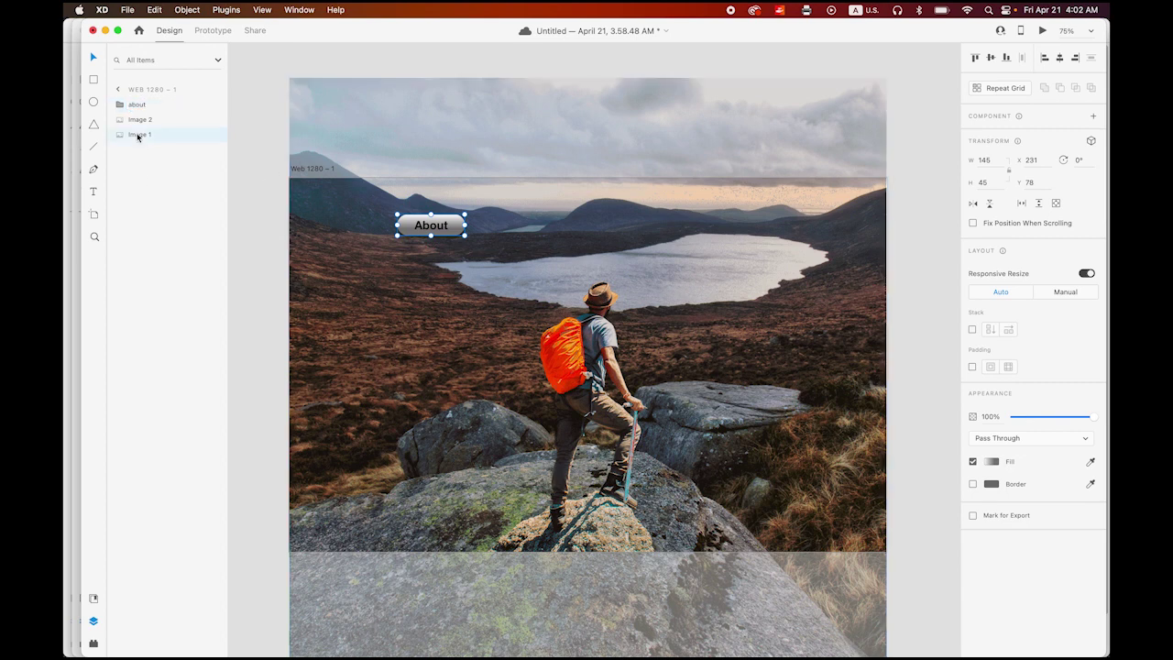
Rename the landscape background's Image 1 layer as BG
click(138, 135)
double_click(137, 135)
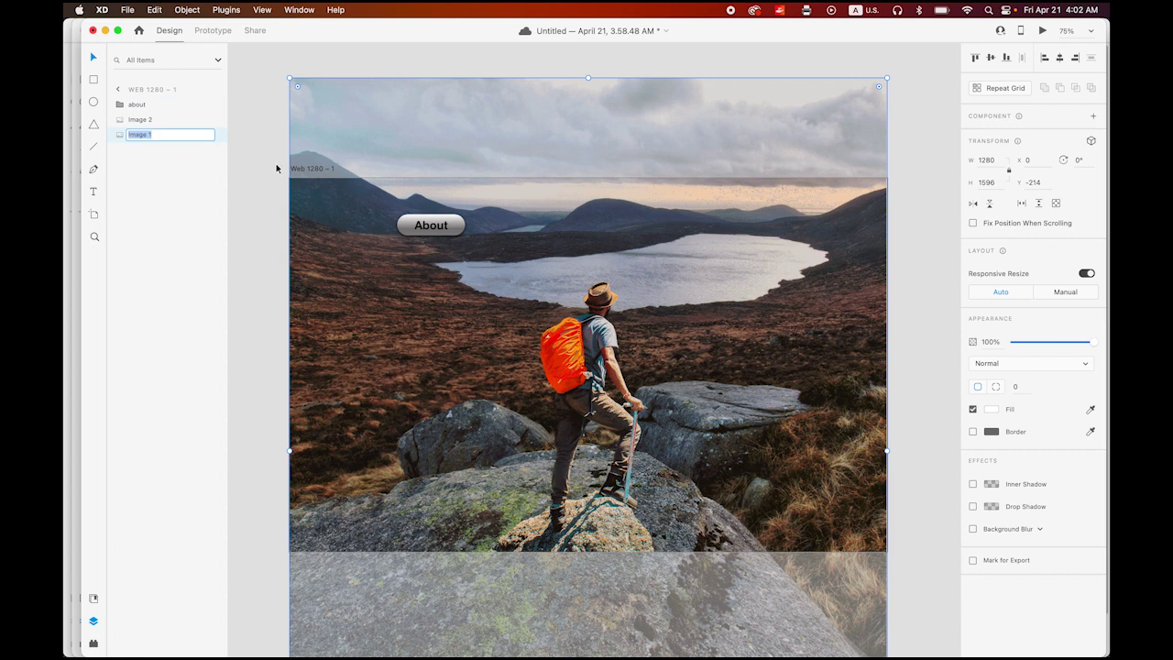
text(BG)
key(Return)
Rename the hiker cut-out's Image 2 layer as hiker
click(138, 120)
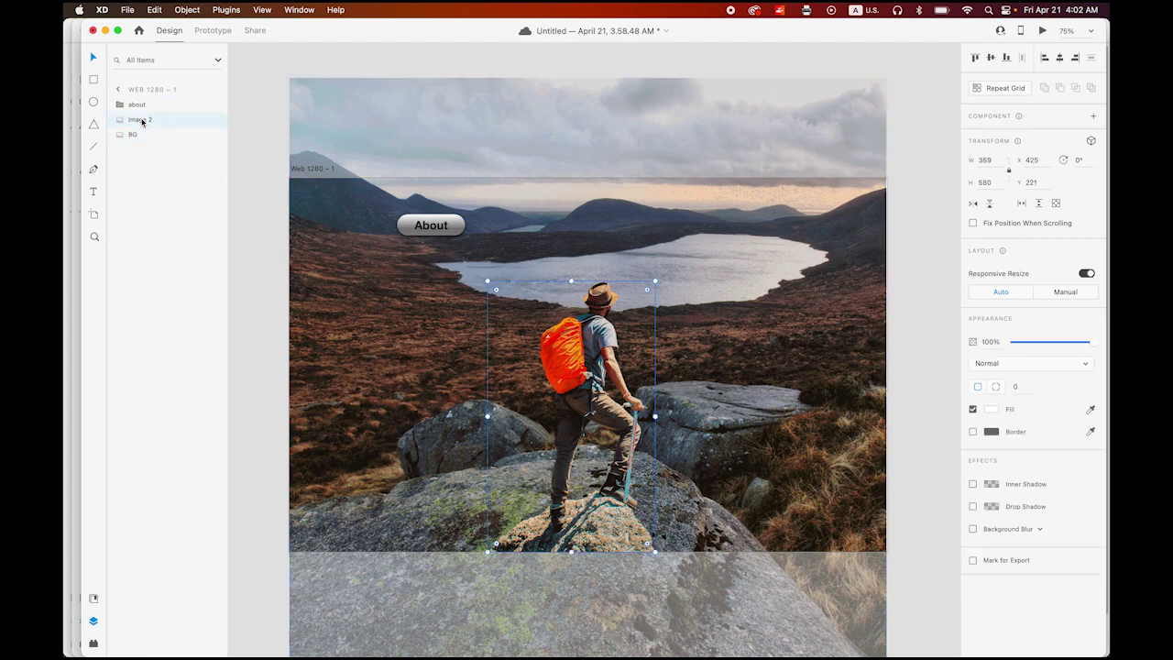
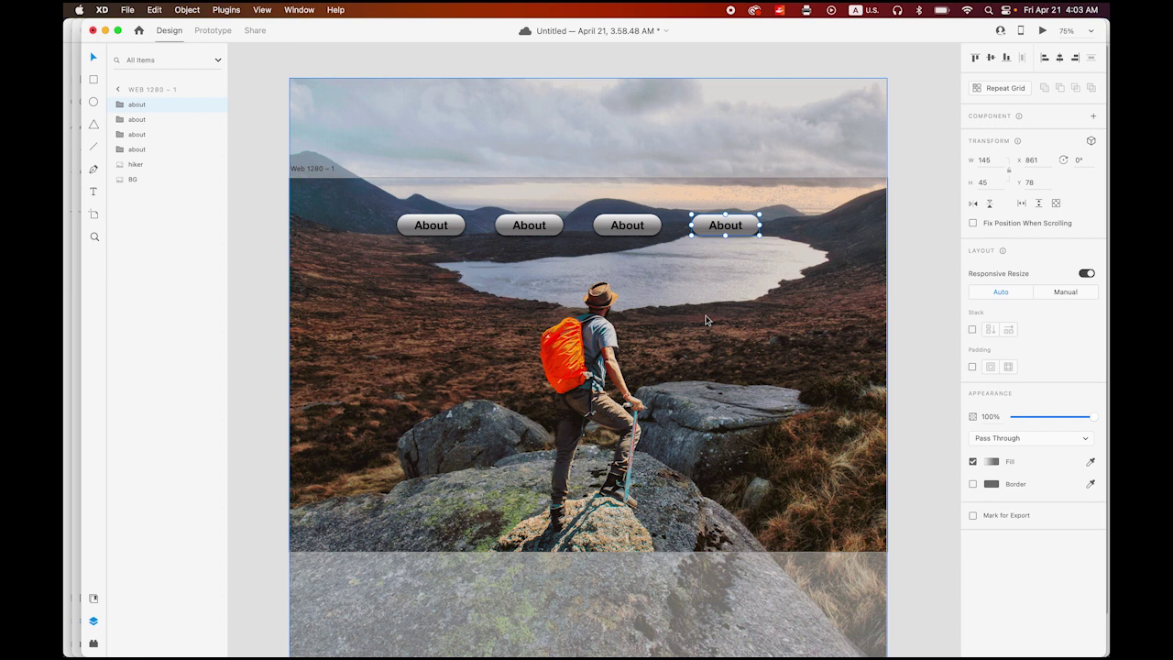
Rename the second button's group as gallery
click(542, 230)
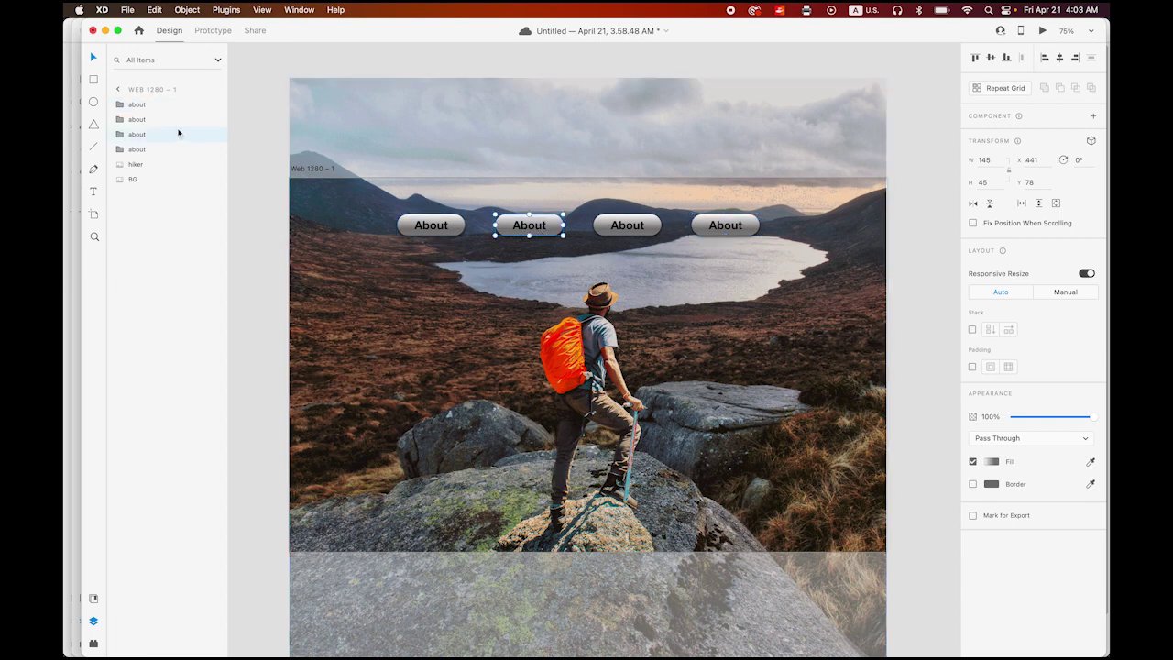
double_click(136, 138)
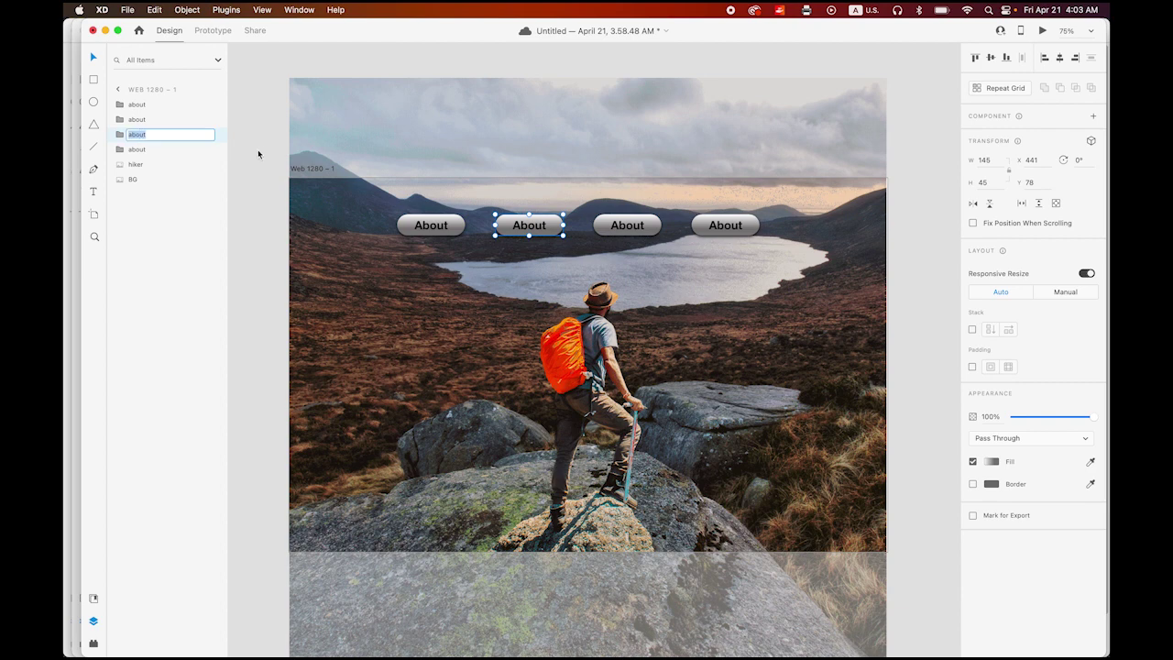
text(gallery)
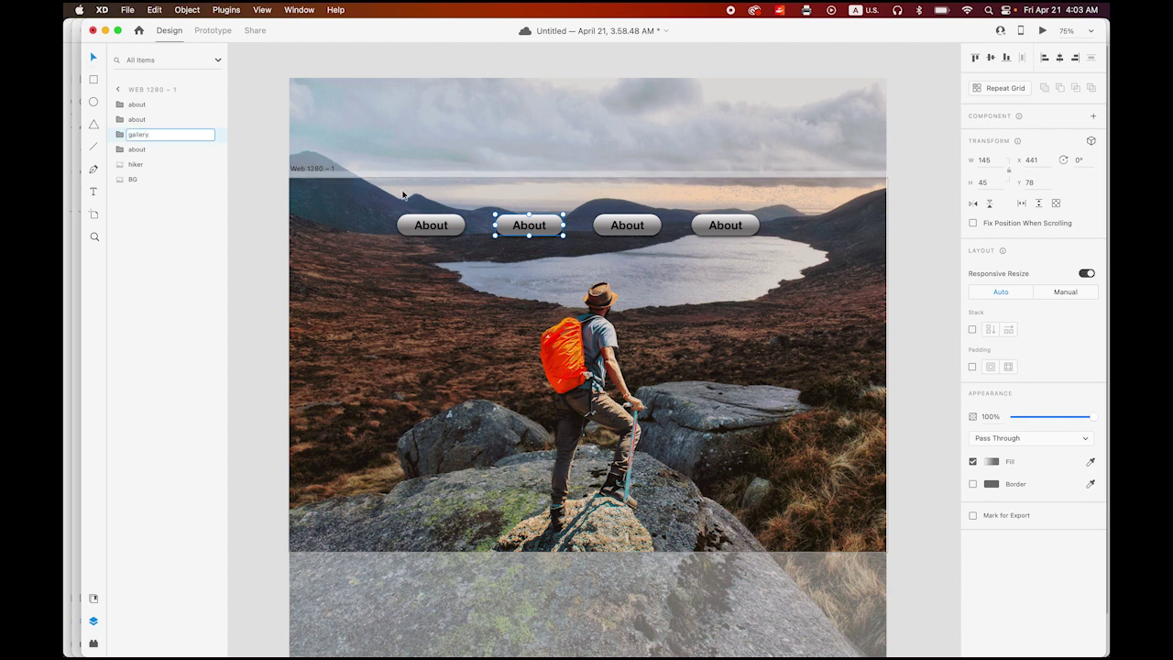
Change the text label inside the gallery group to "Gallery"
click(119, 136)
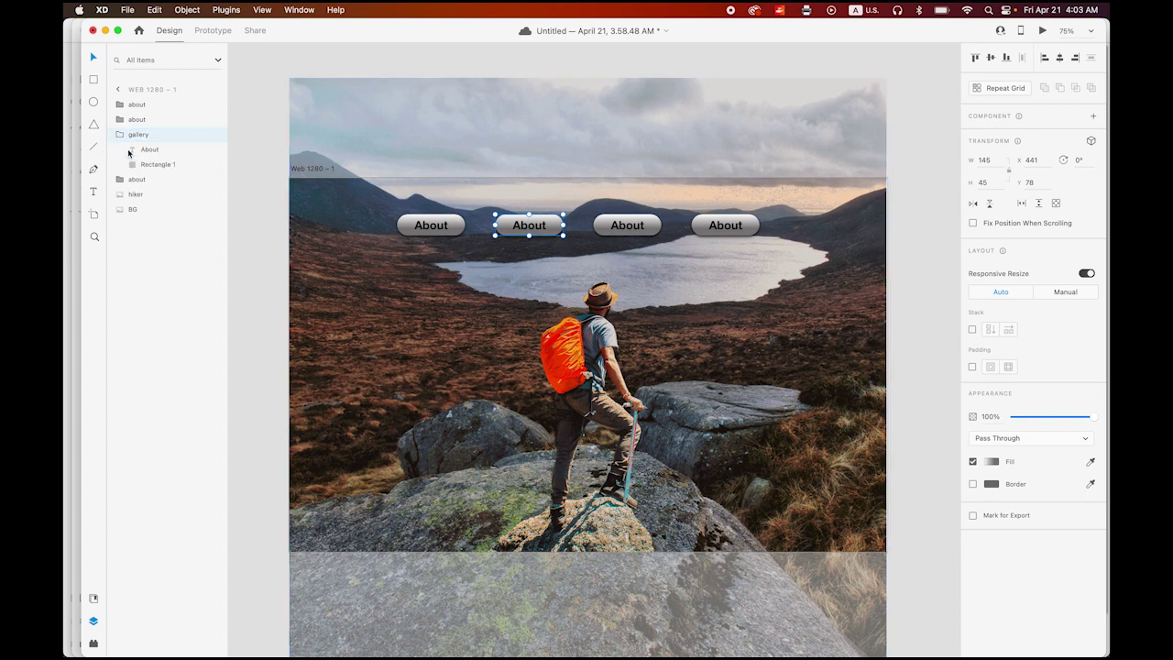
click(146, 150)
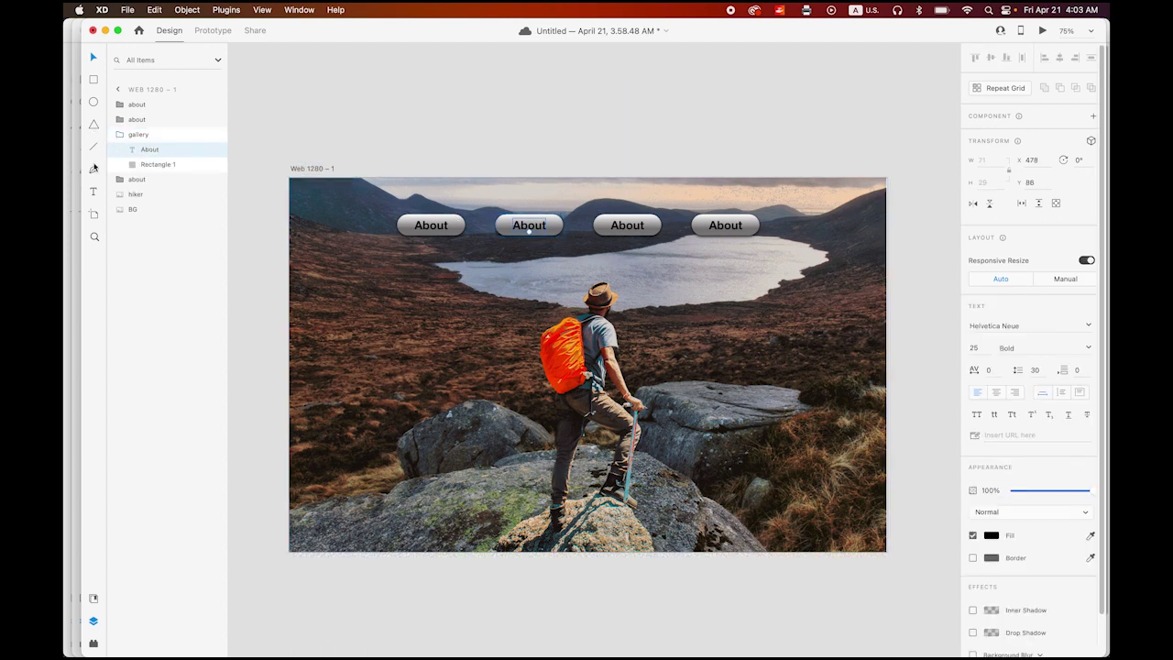
click(93, 192)
double_click(519, 226)
double_click(518, 226)
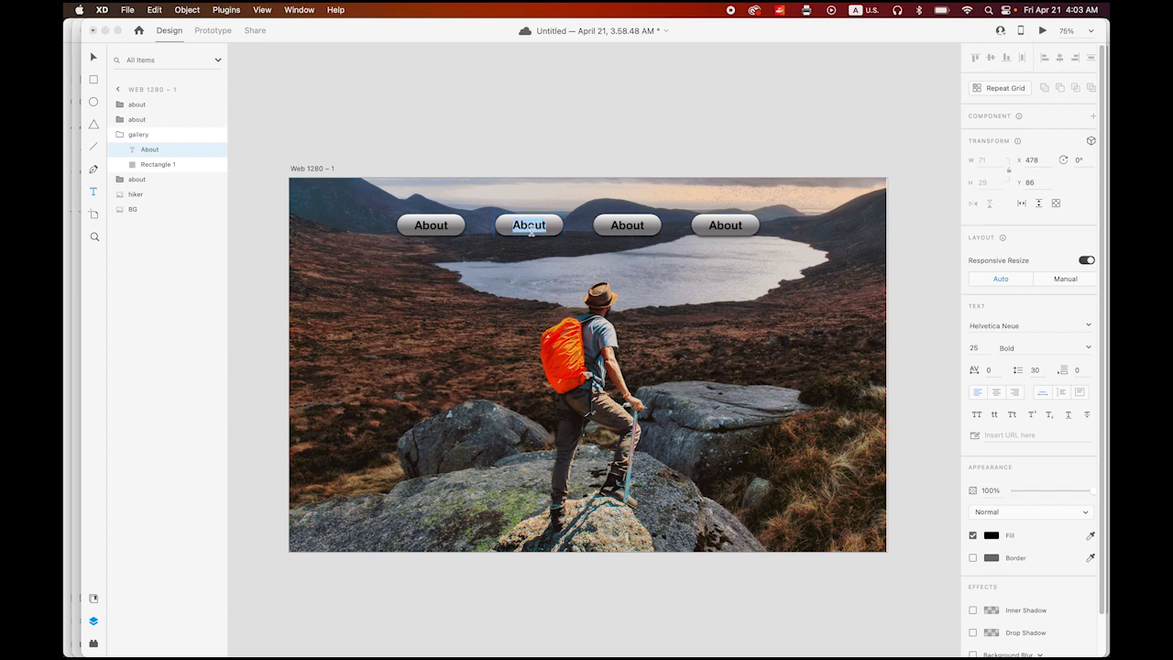
text(Gallery)
key(Escape)
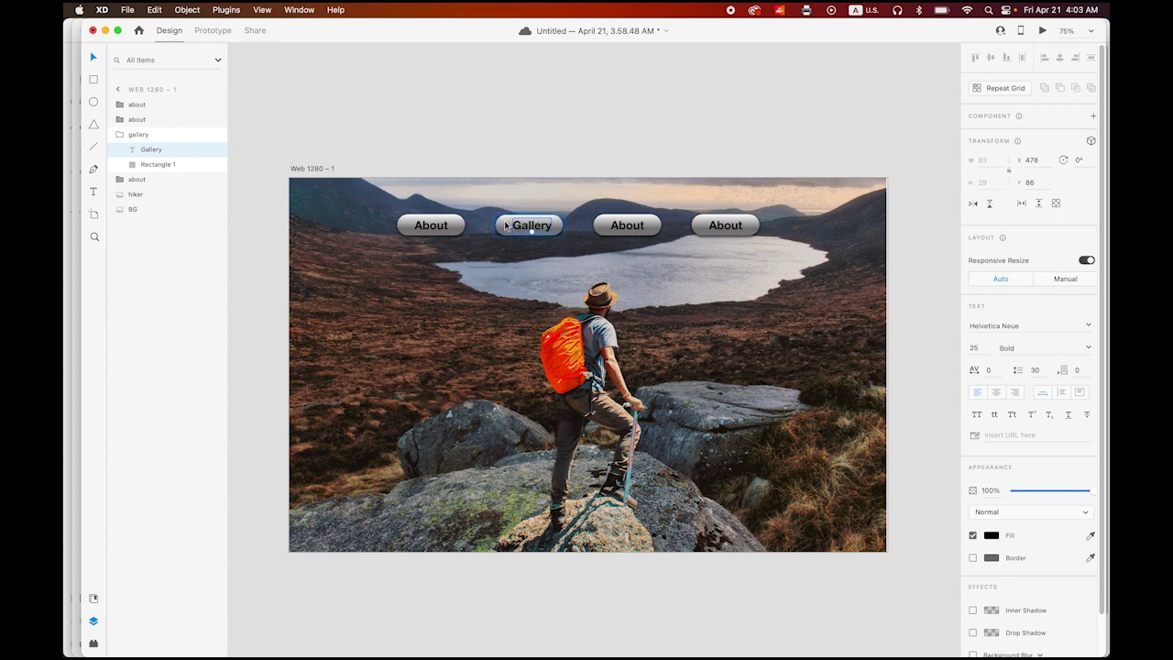
Nudge the Gallery label slightly left so it sits centred within its pill
key(Left)
key(Left)
key(Left)
key(Left)
key(Left)
key(Left)
Rename the third button's group as maps
click(613, 232)
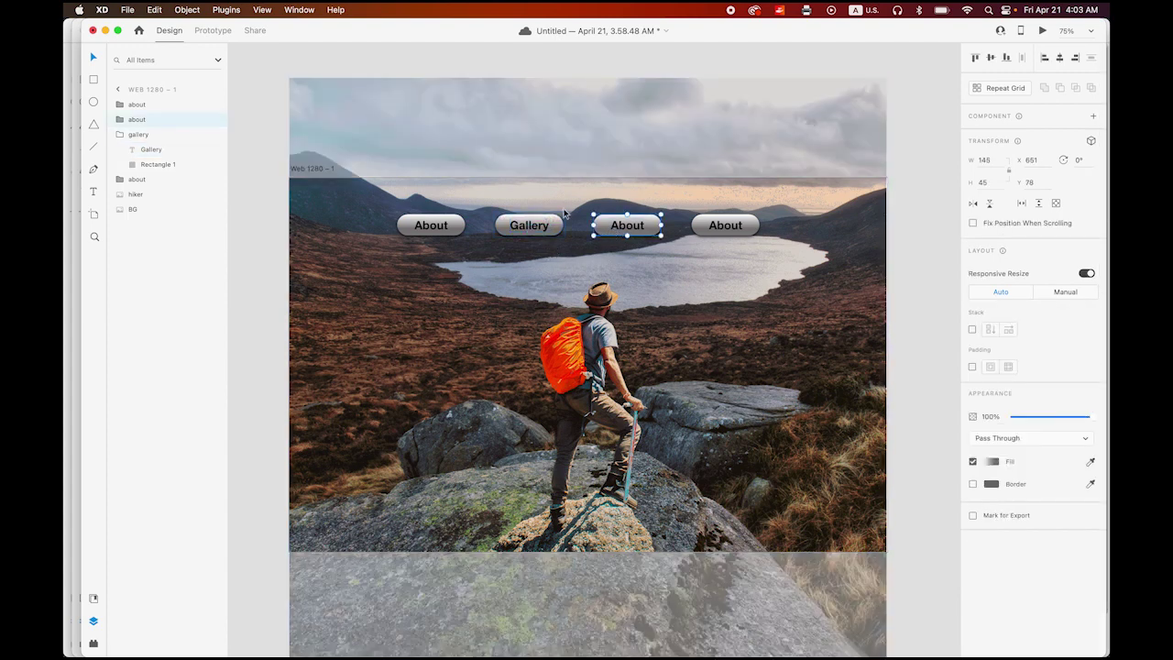
double_click(137, 119)
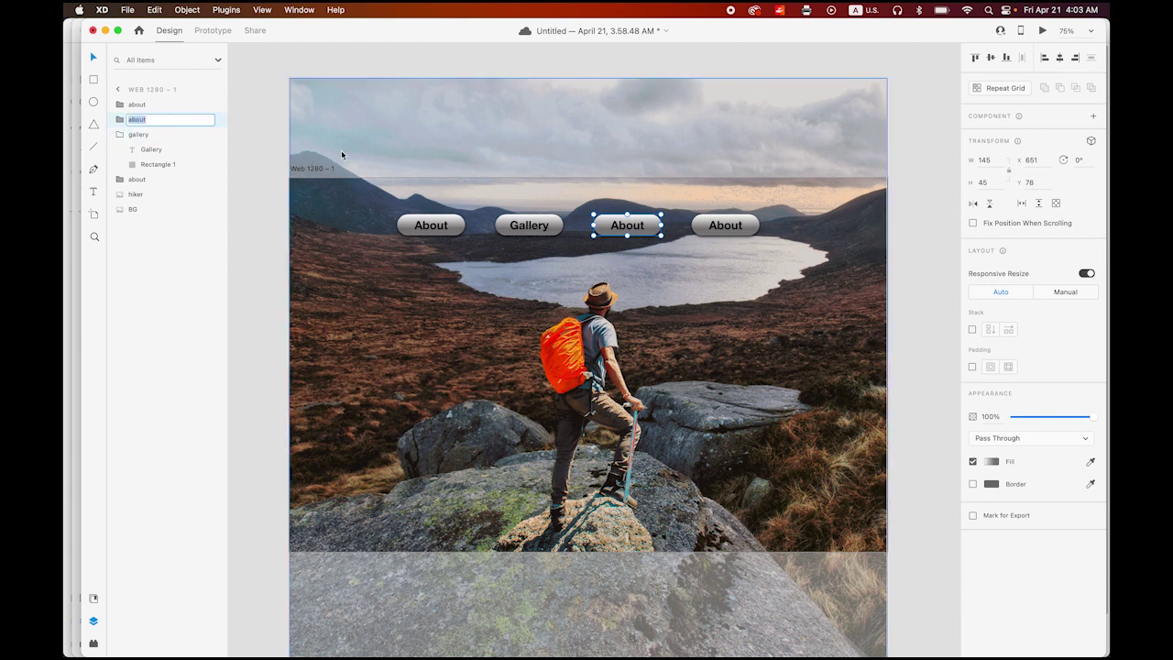
text(maps)
key(Return)
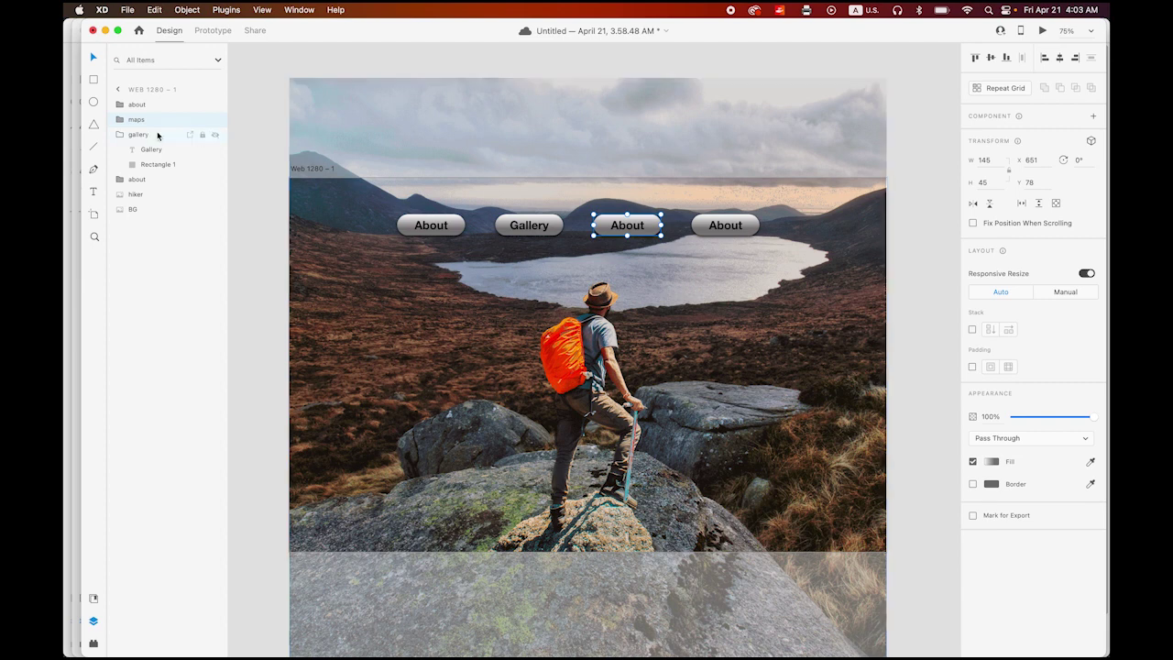
Change the text label inside the maps group to "Maps"
click(120, 120)
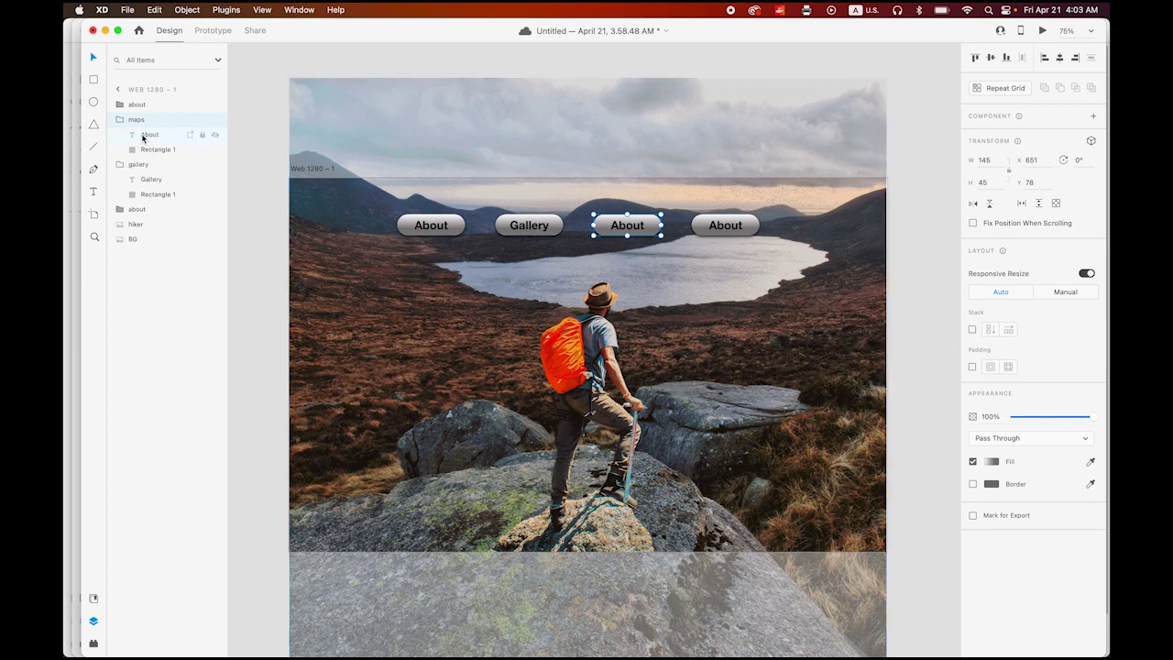
click(138, 136)
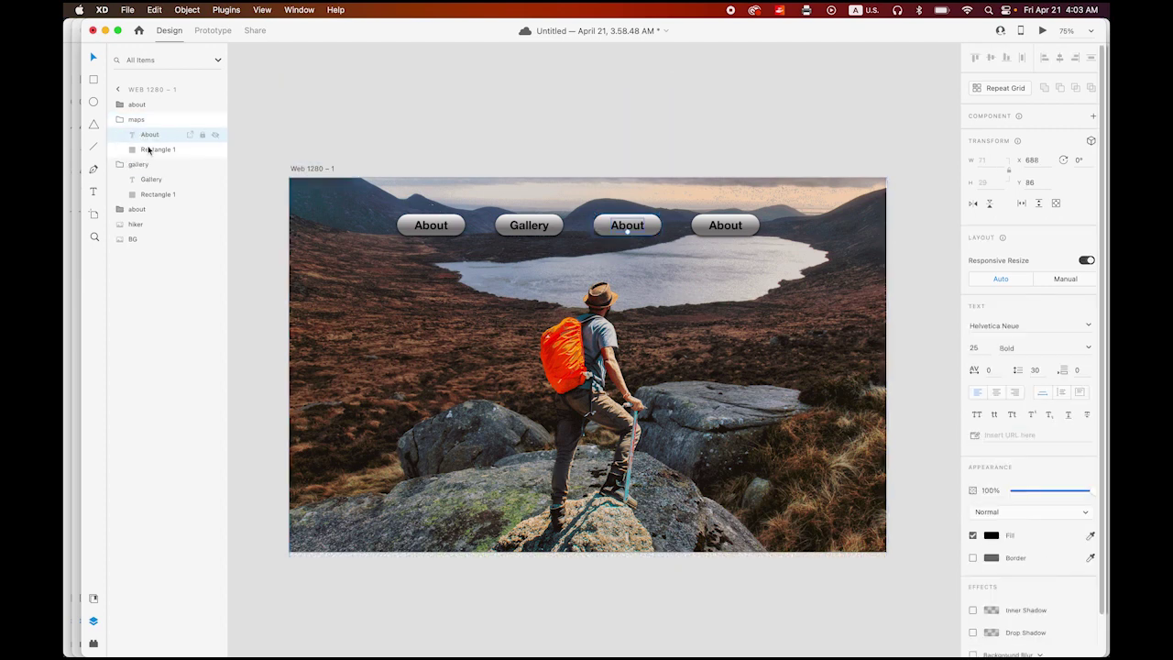
double_click(613, 225)
text(Maps)
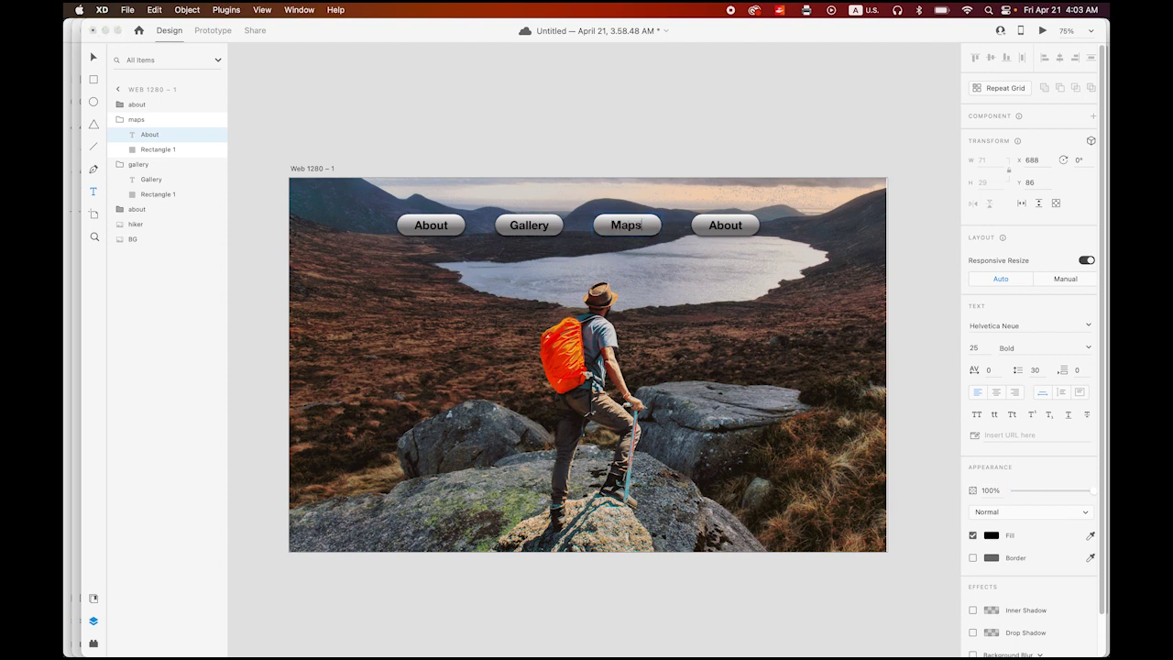
key(Escape)
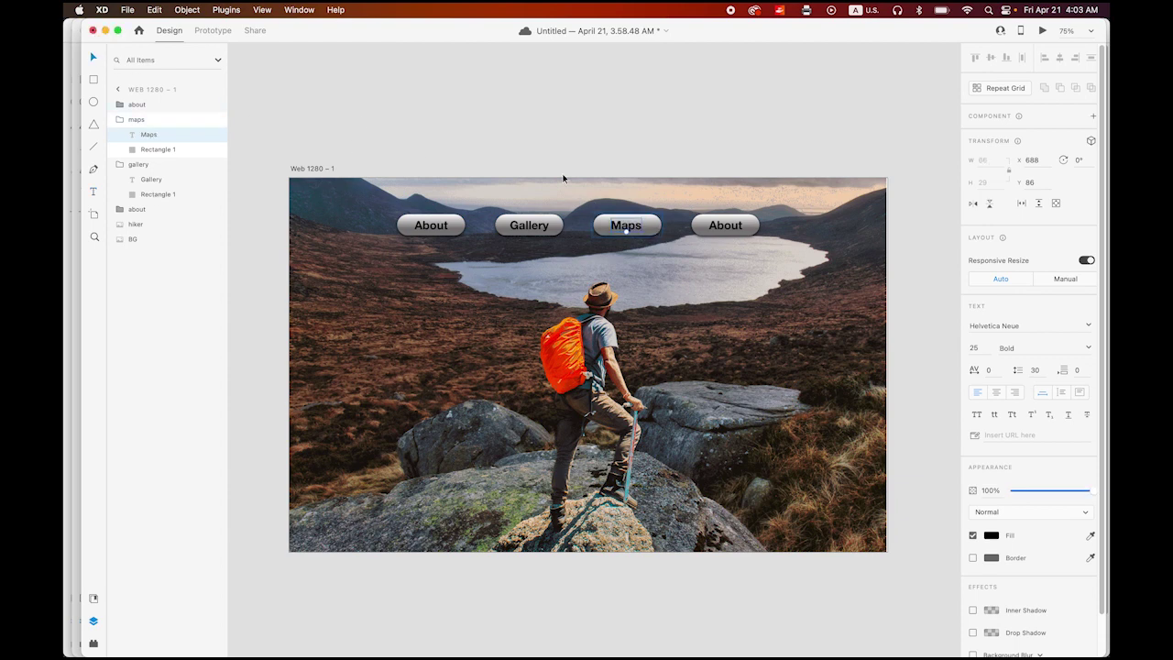
Rename the fourth button's group as FAQs and keep its contents expanded in the layer list
click(725, 224)
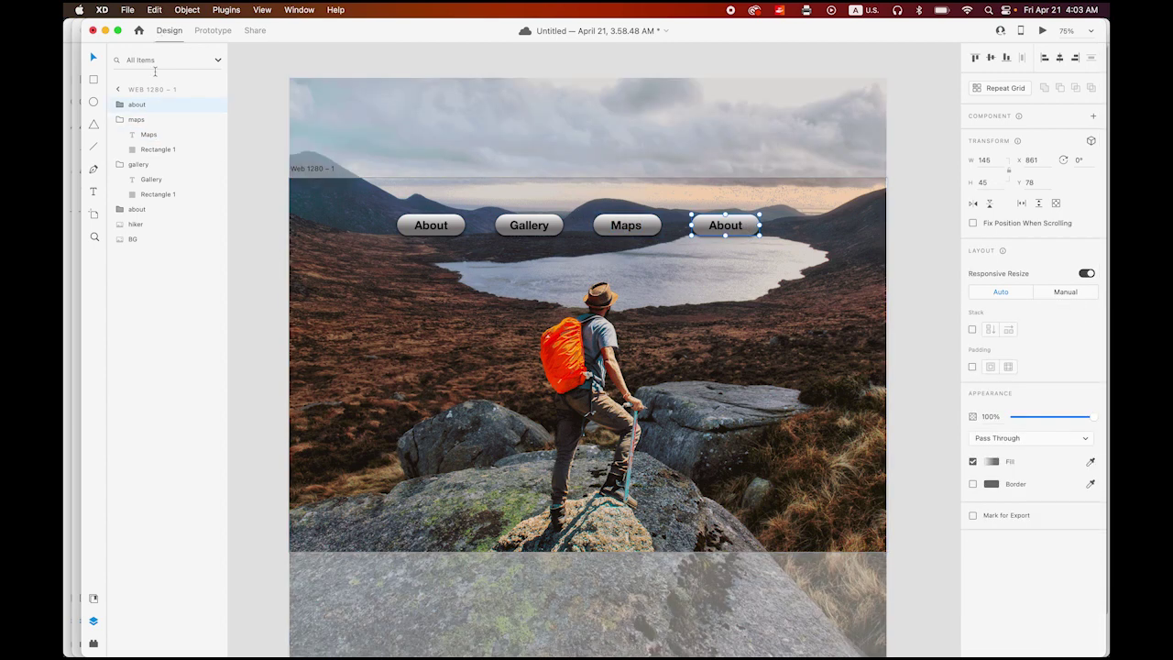
click(120, 106)
double_click(138, 106)
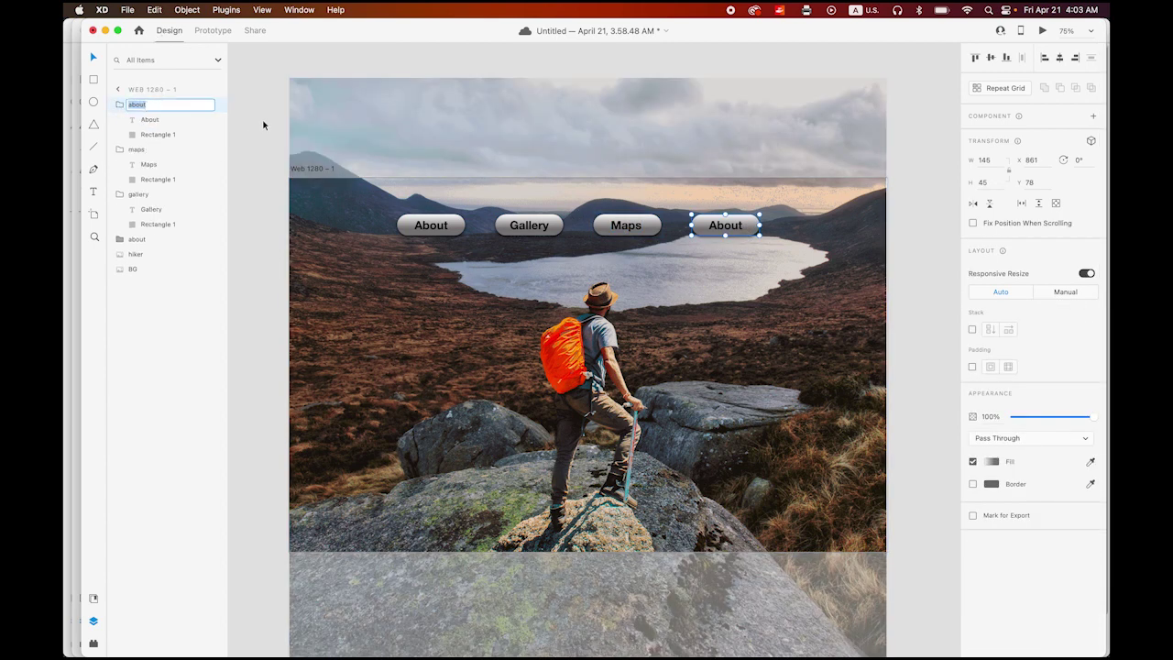
text(FAQs)
click(120, 106)
click(120, 106)
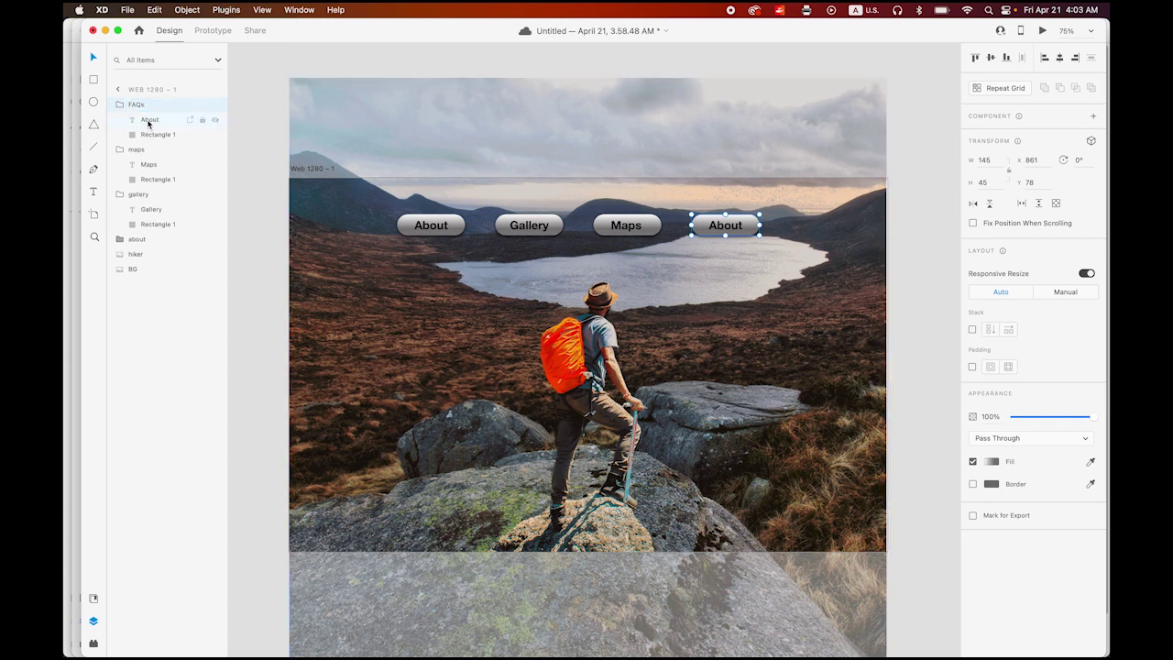
Change the text label inside the FAQs group to "FAQs" and clear the selection
click(147, 120)
click(92, 191)
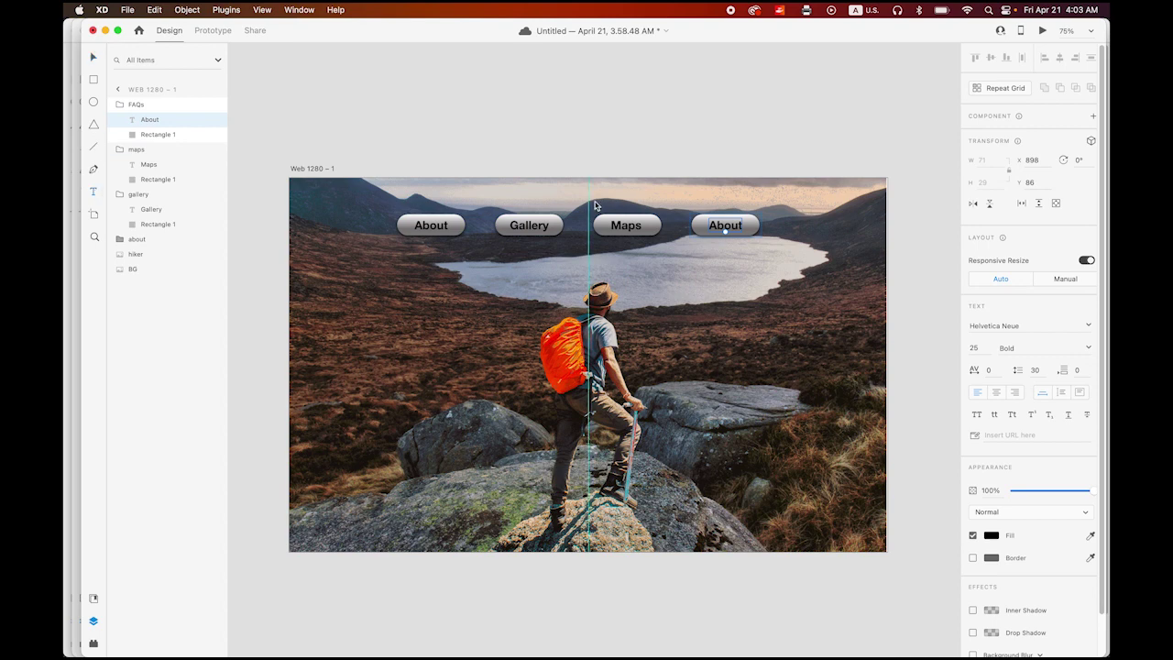
double_click(719, 228)
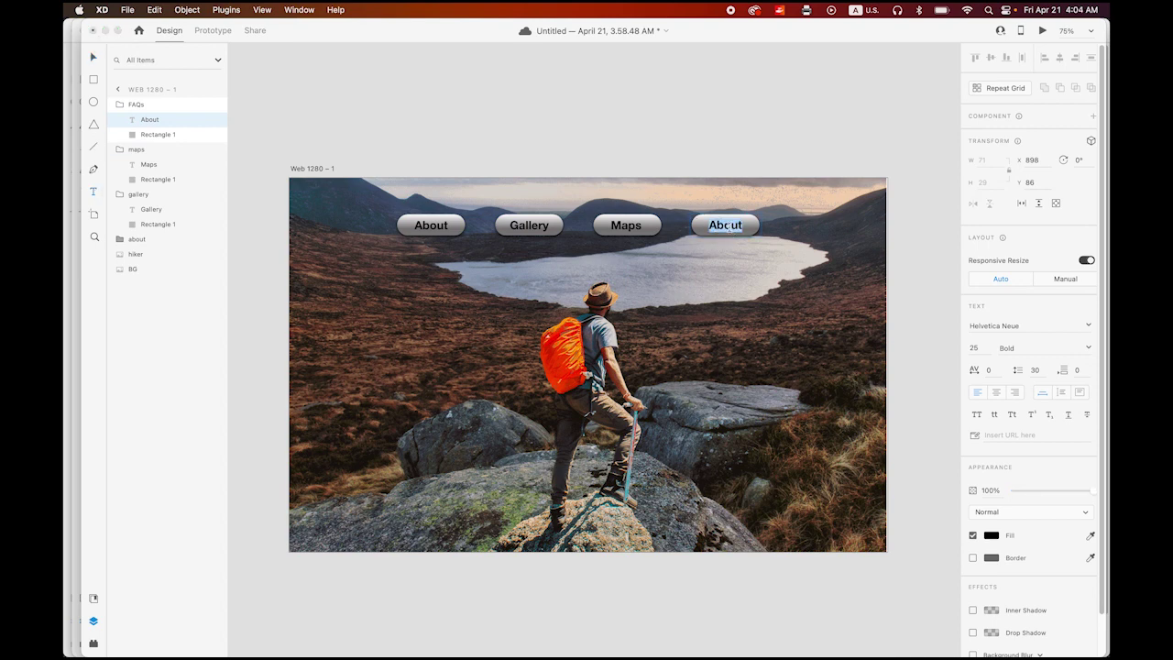
text(FAQs)
click(93, 56)
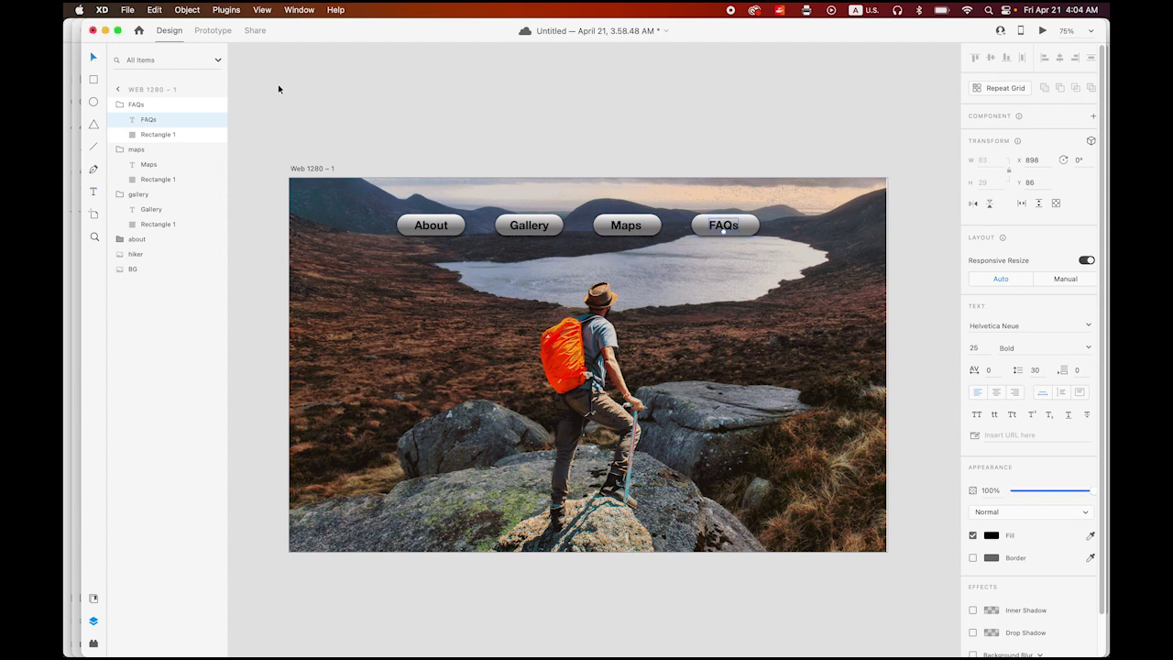
click(342, 113)
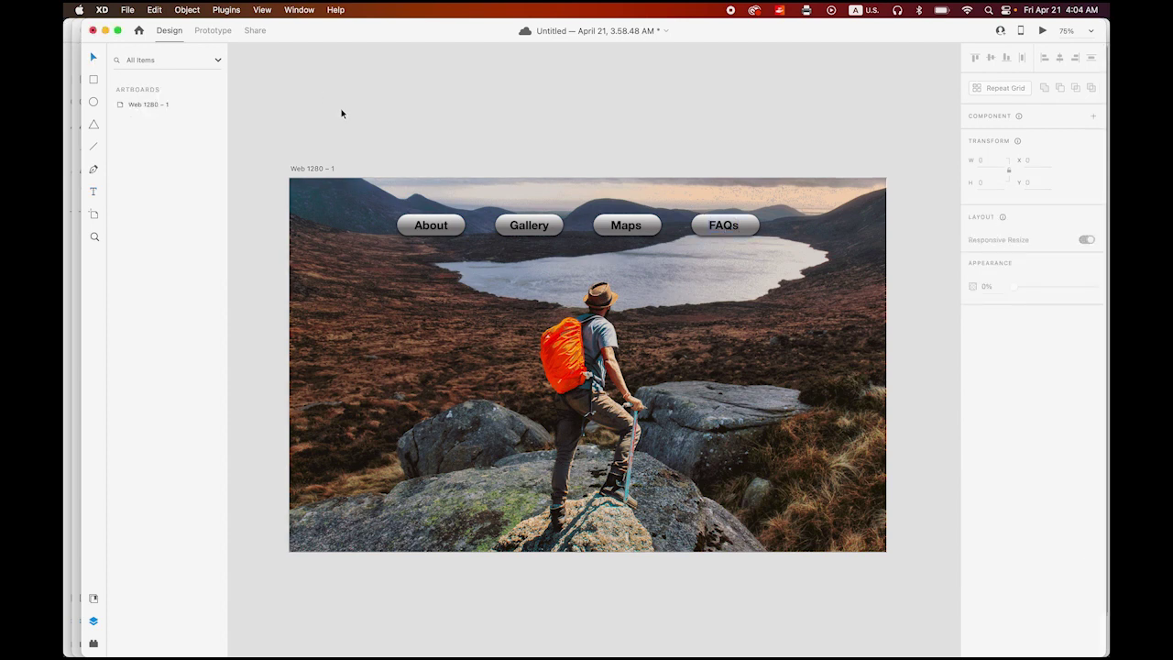
click(431, 225)
shift+click(535, 233)
shift+click(604, 229)
shift+click(721, 228)
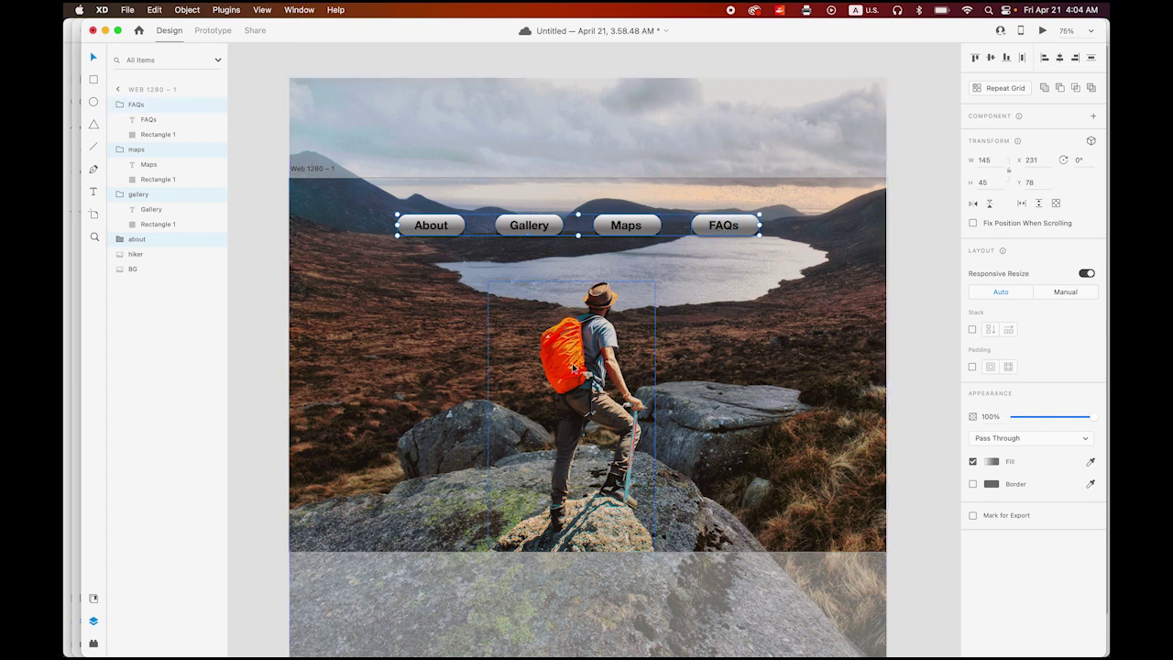
click(269, 152)
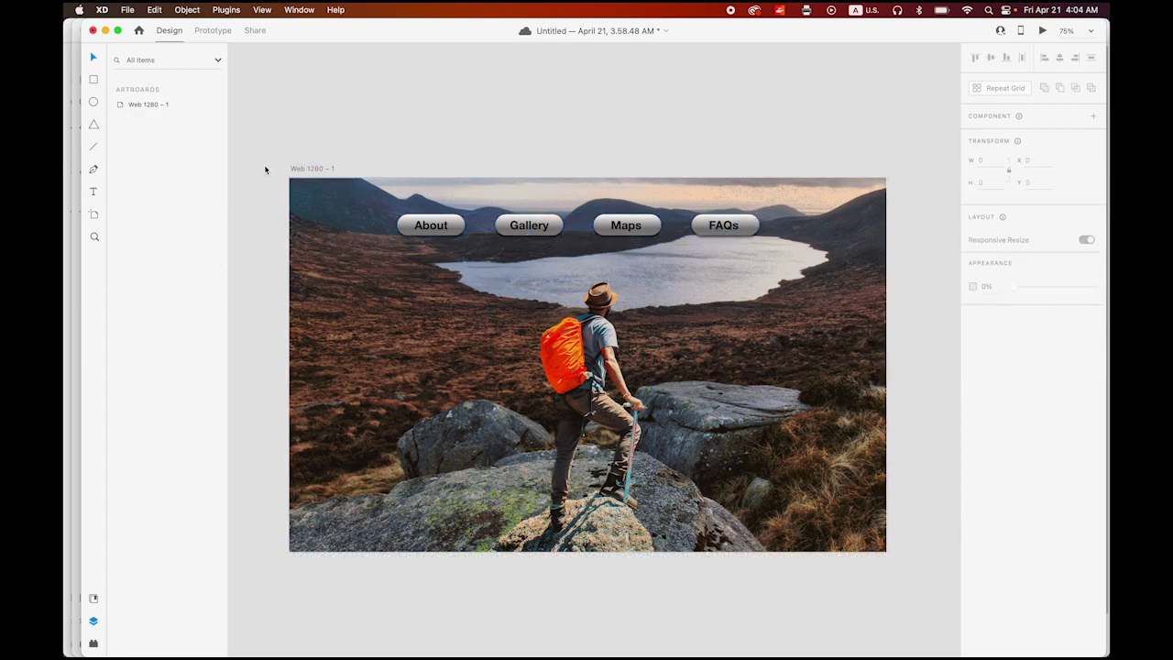
Add the text "happy trails..." in lowercase over the lake, just right of the hiker's hat
click(95, 191)
click(640, 291)
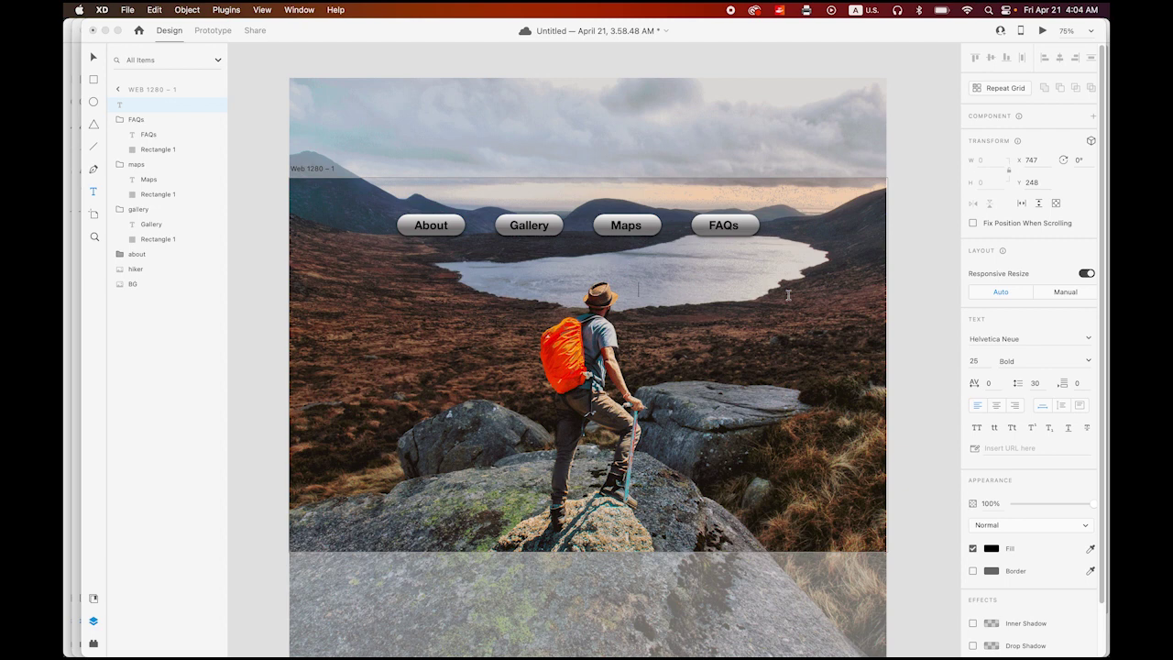
text(Happy)
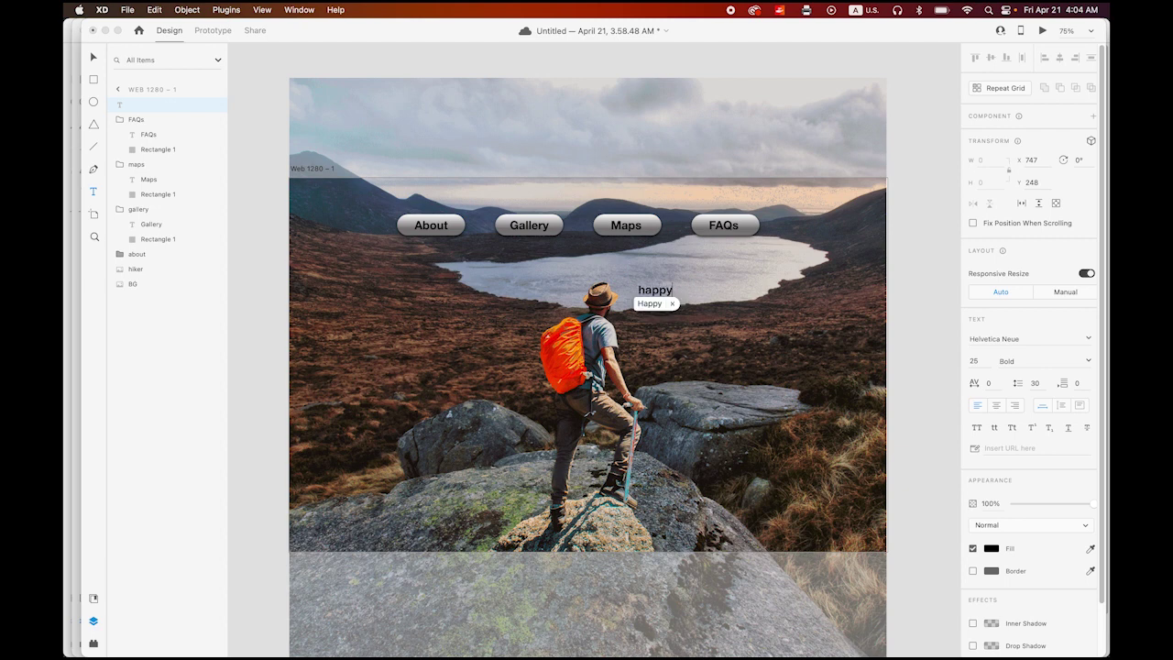
text( trail)
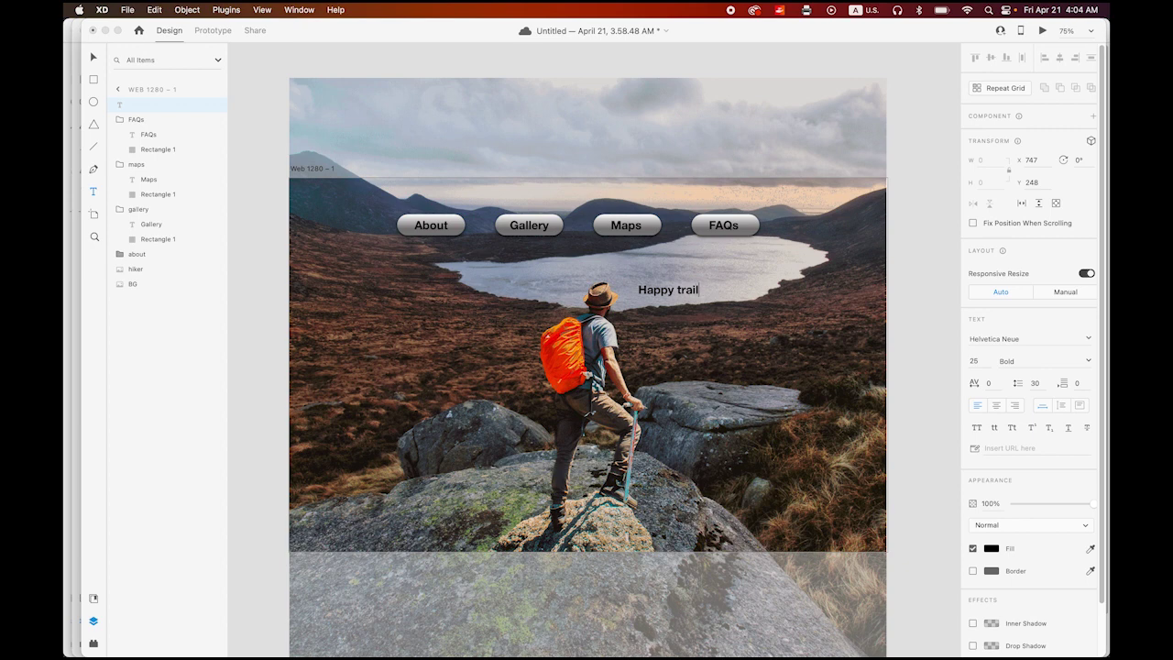
text(s...)
click(645, 291)
click(650, 304)
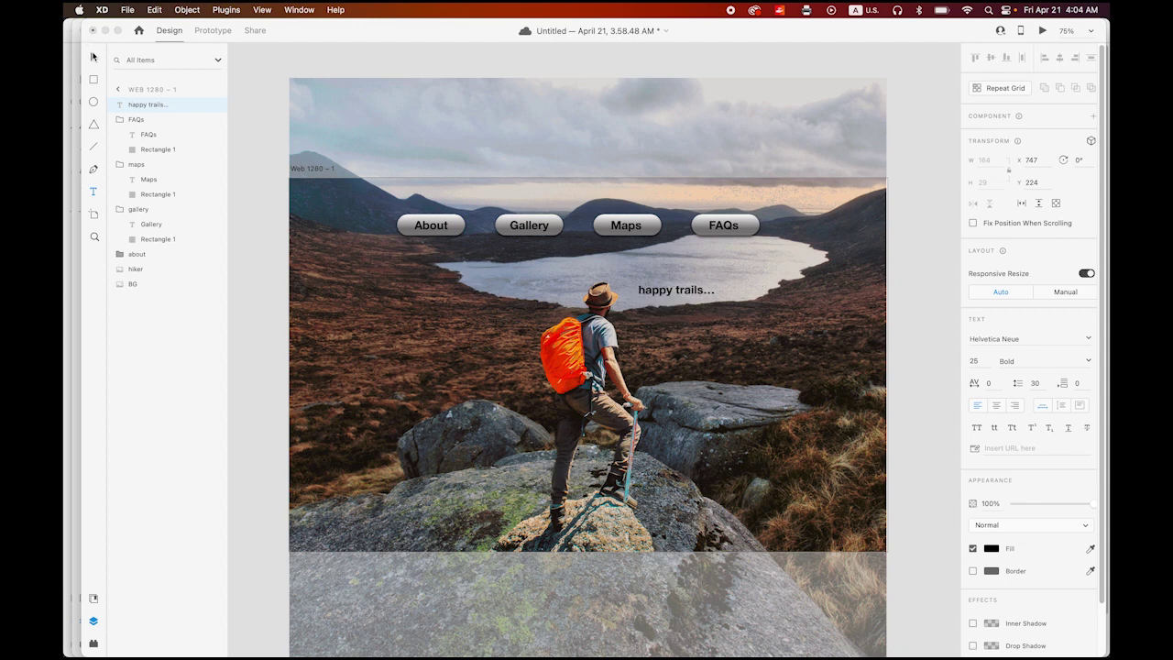
key(Escape)
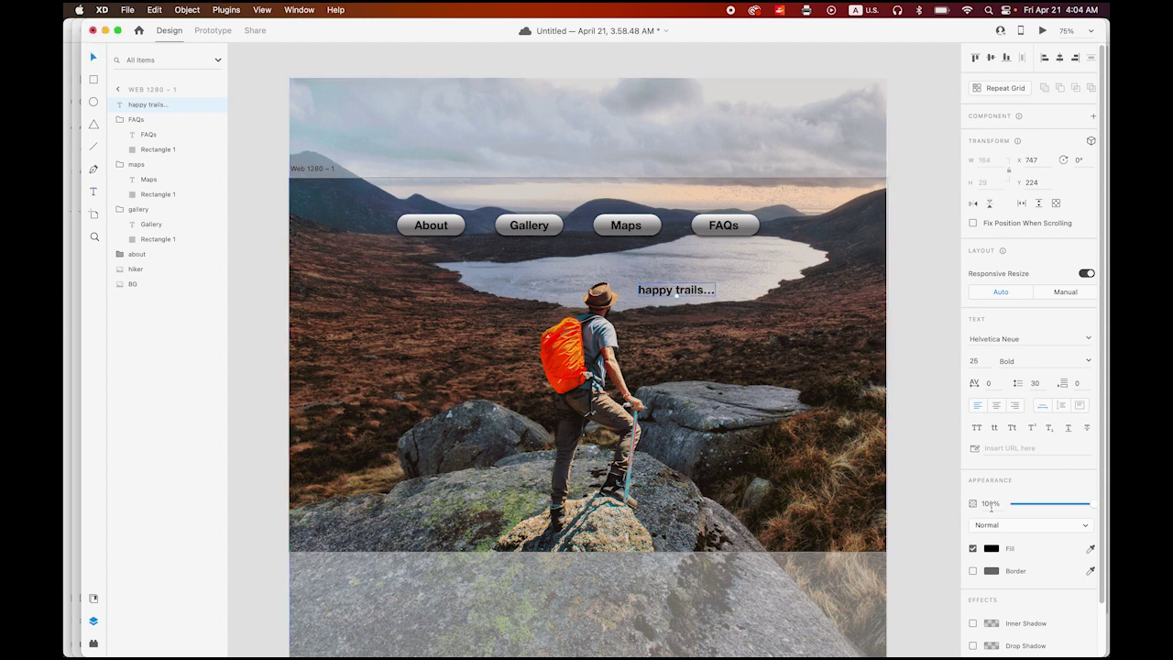
Fill the "happy trails..." text with white #FFFFFF
click(992, 550)
text(ffffff)
key(Return)
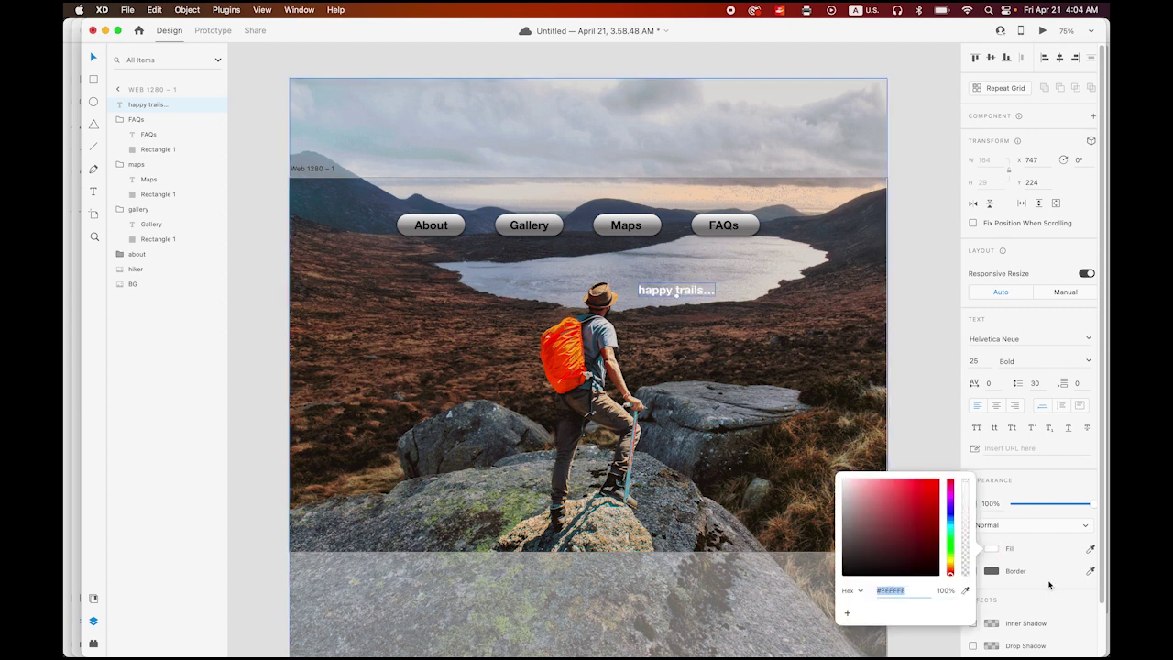
click(1049, 584)
Set the "happy trails..." text's font size to 30
scroll(1017, 552, down, 1)
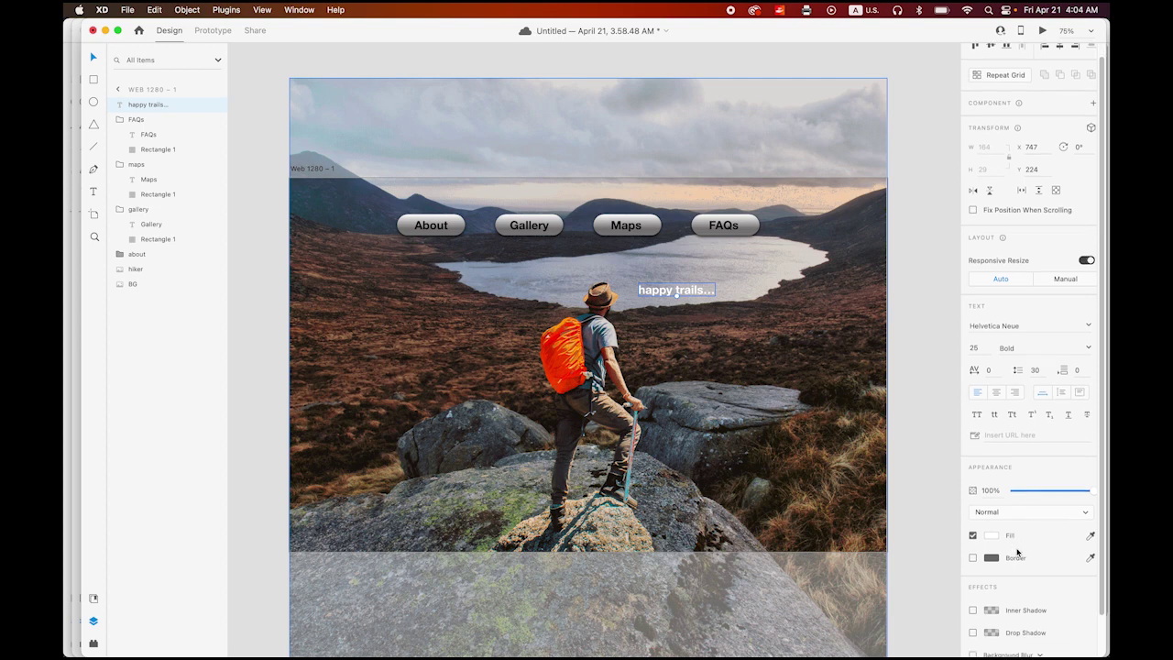
scroll(1019, 531, down, 1)
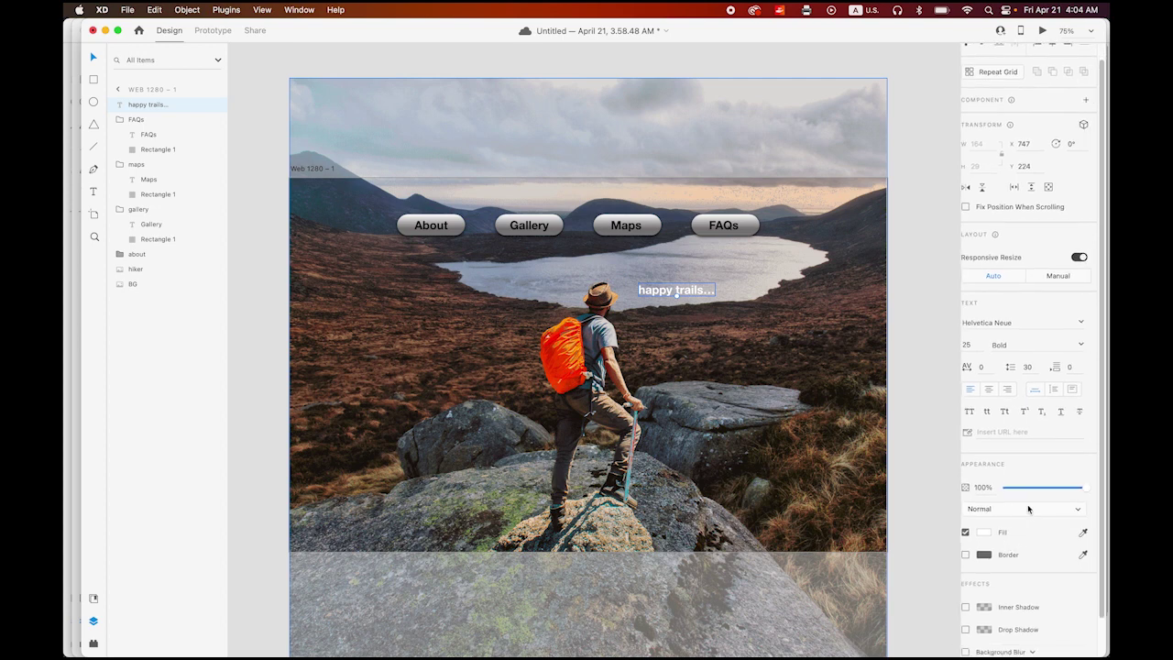
click(977, 345)
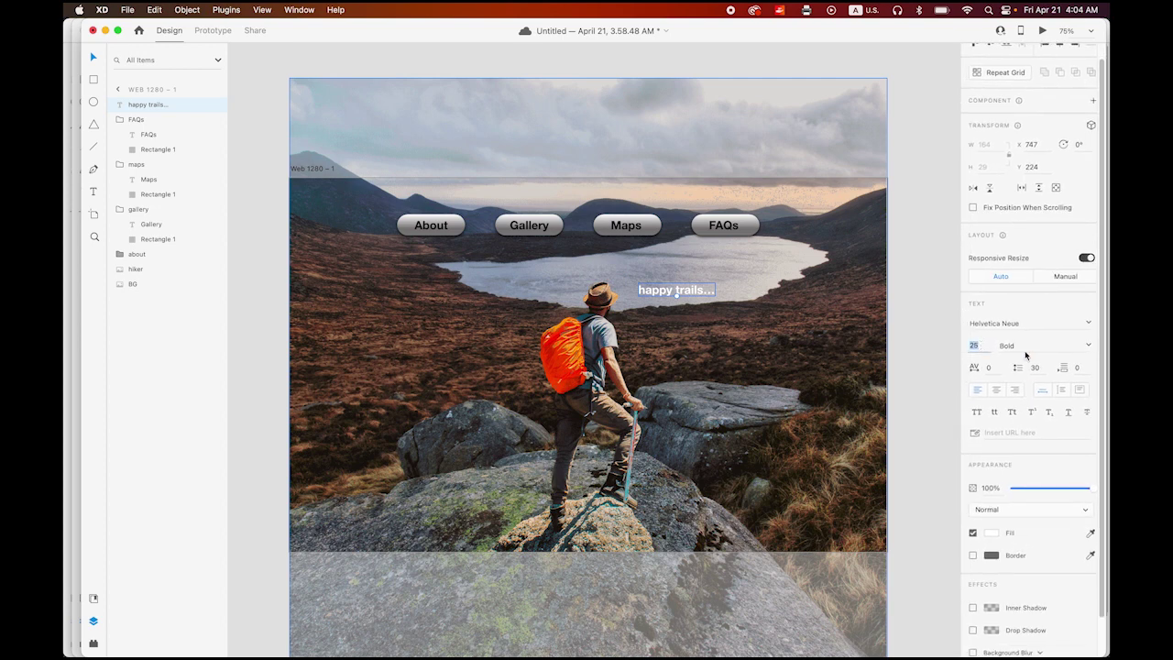
text(30)
key(Return)
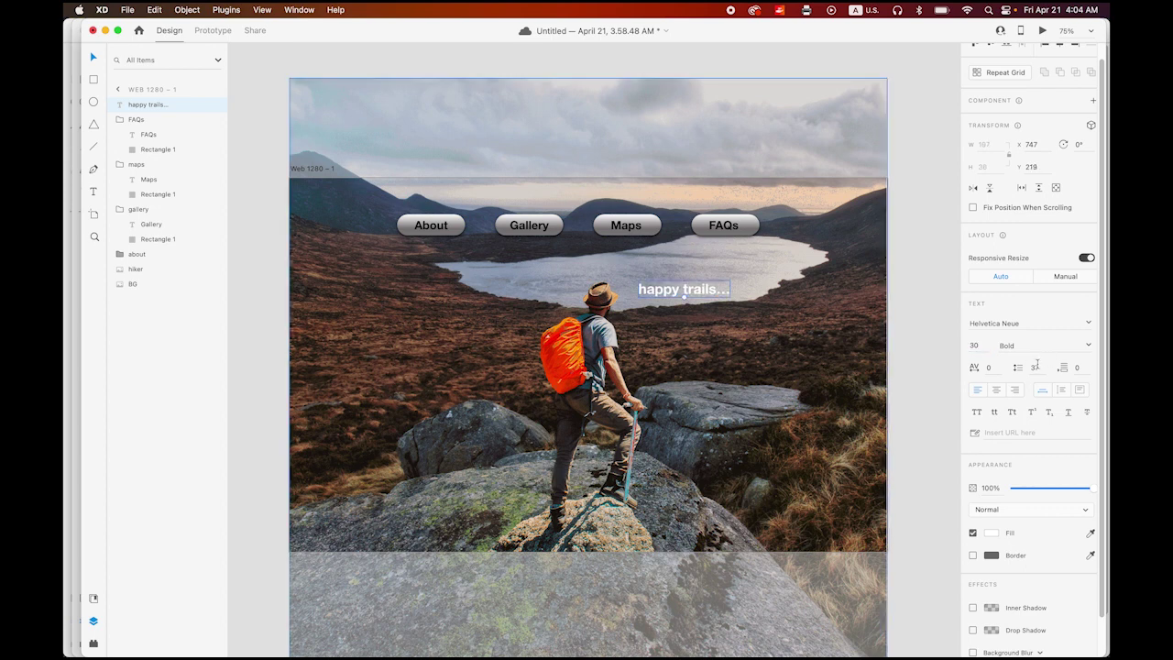
Move the "happy trails..." text closer to the hiker's hat and give it a #000000 drop shadow at 100% opacity
drag(693, 293, 682, 294)
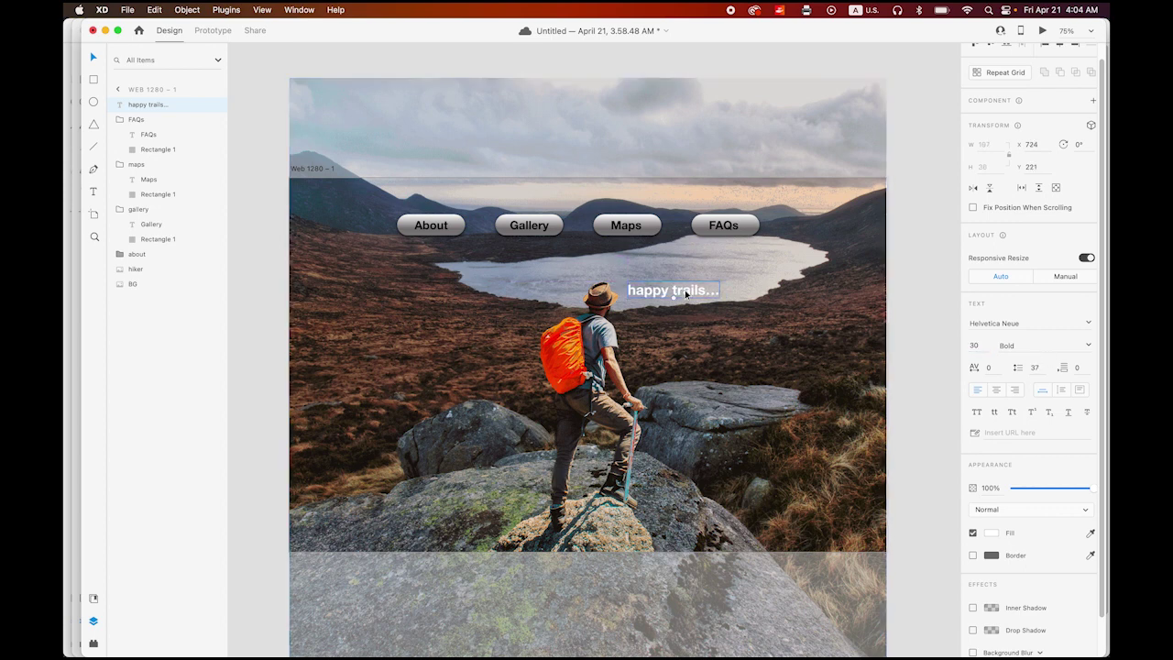
scroll(1031, 598, down, 2)
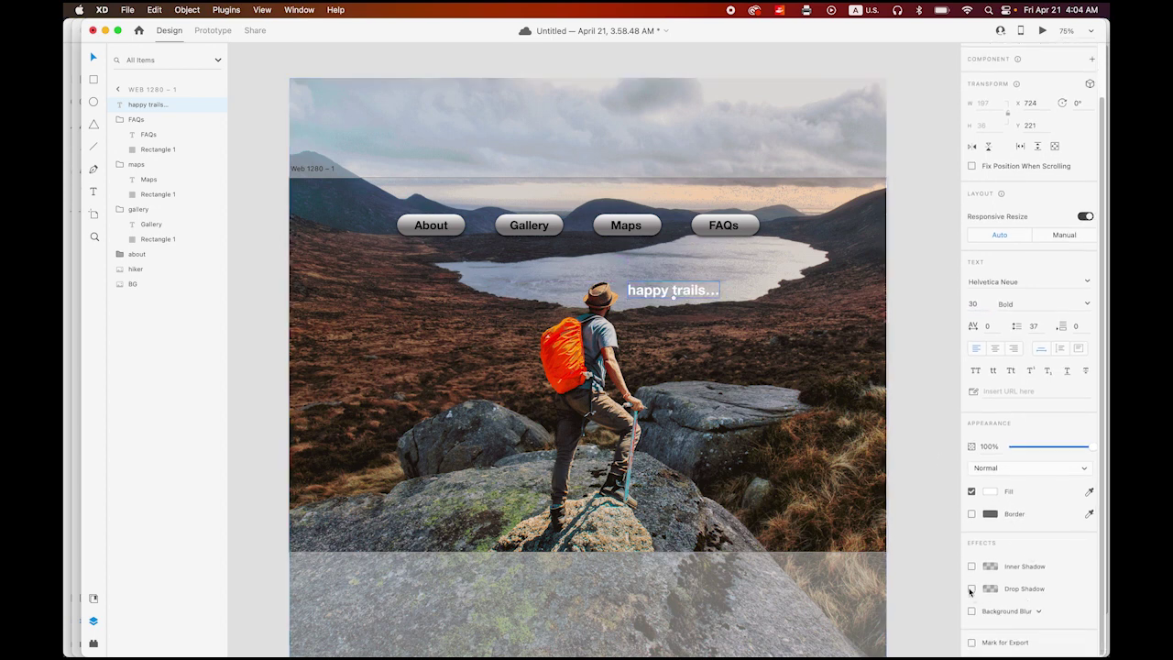
click(971, 588)
click(990, 591)
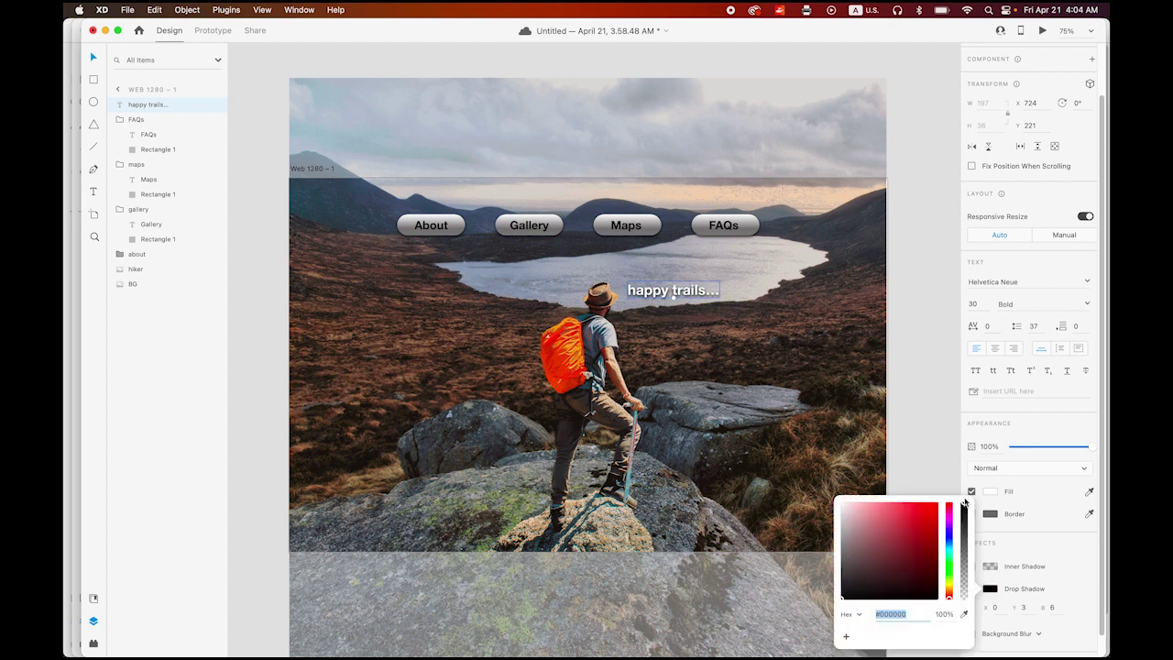
click(897, 352)
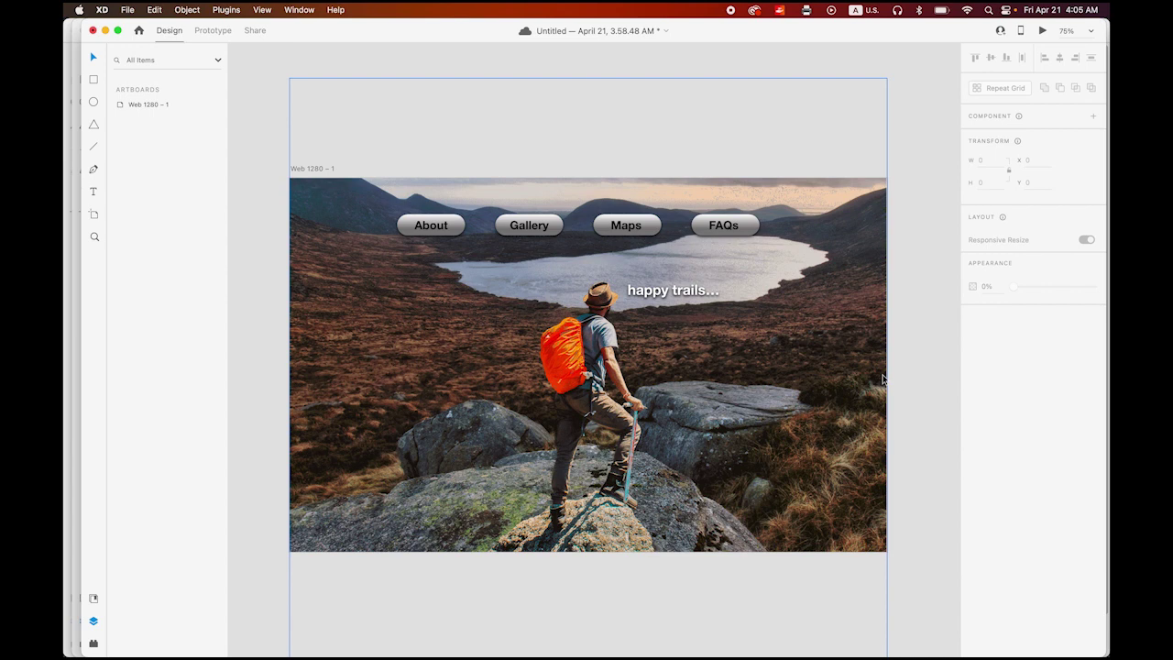
Switch to Chrome to view the 24 Clouds Photoshop brush download page
mouse_move(324, 653)
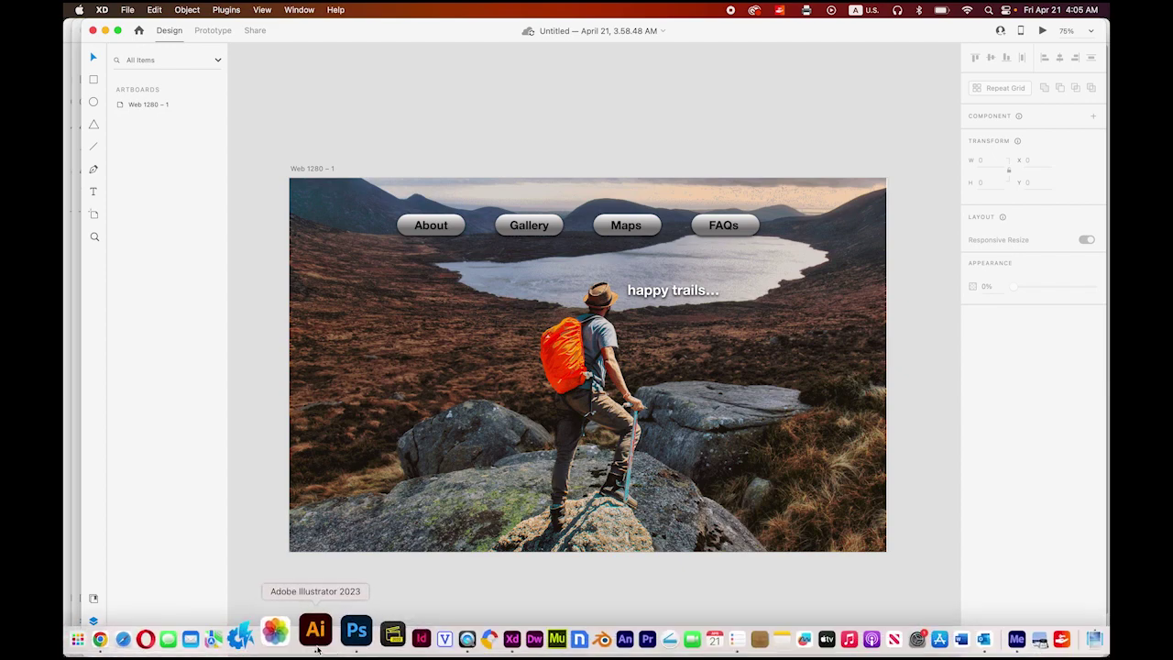
click(135, 642)
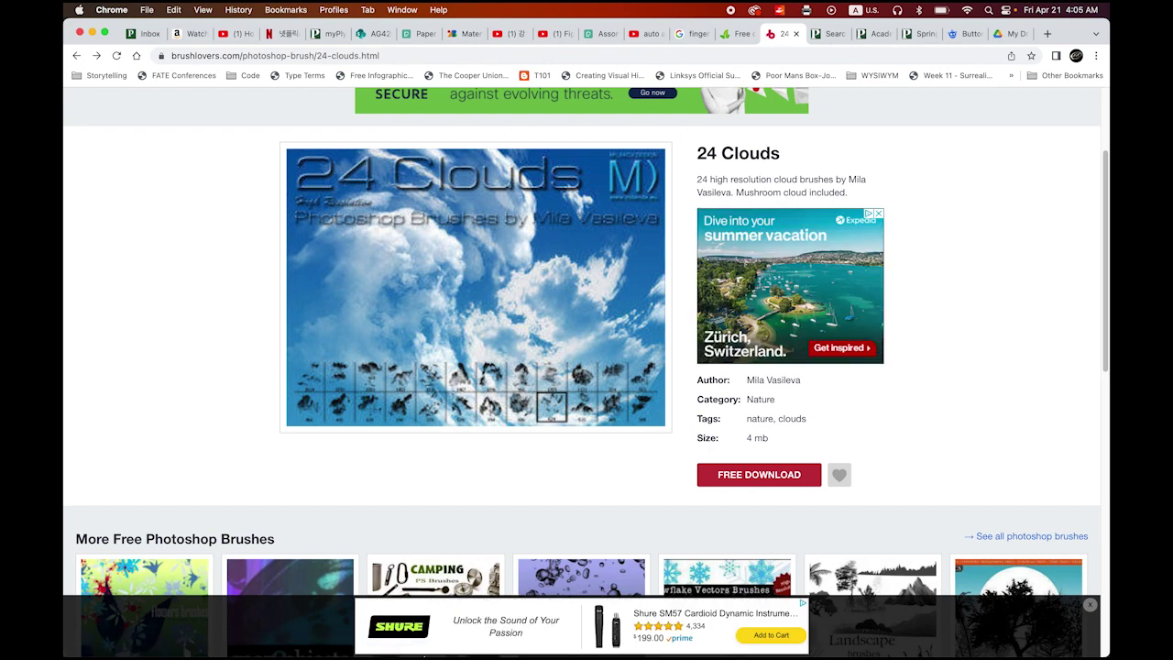
Switch to Photoshop and create a new 1280 × 800 pixel document at 72 ppi with black background contents
click(343, 634)
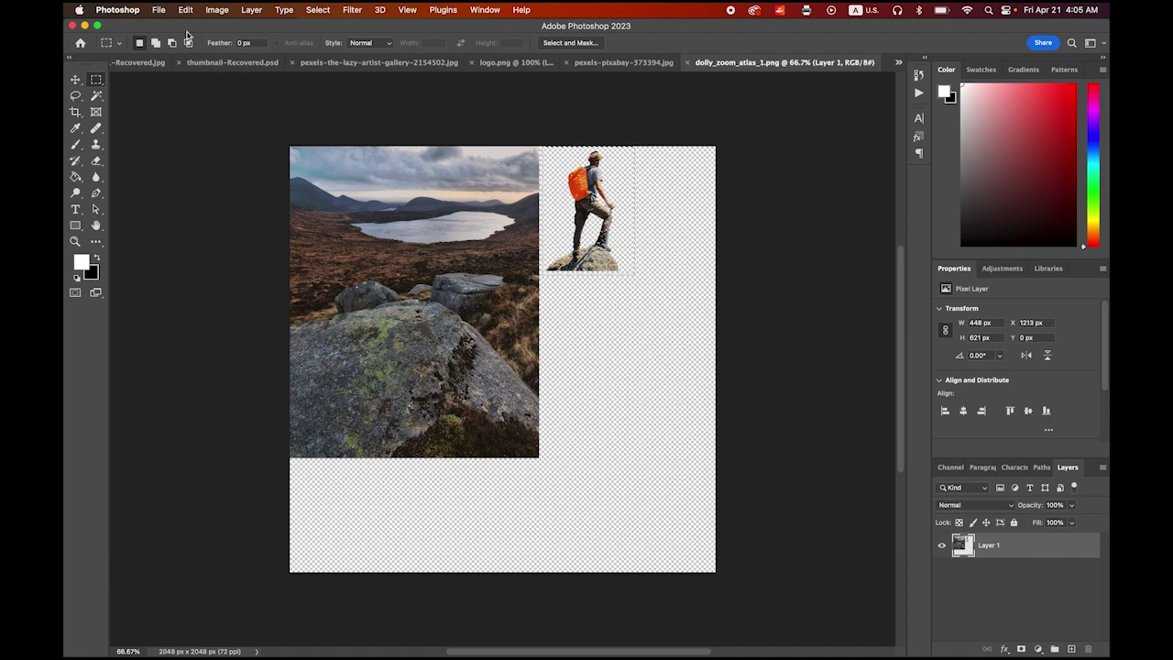
click(159, 10)
click(446, 200)
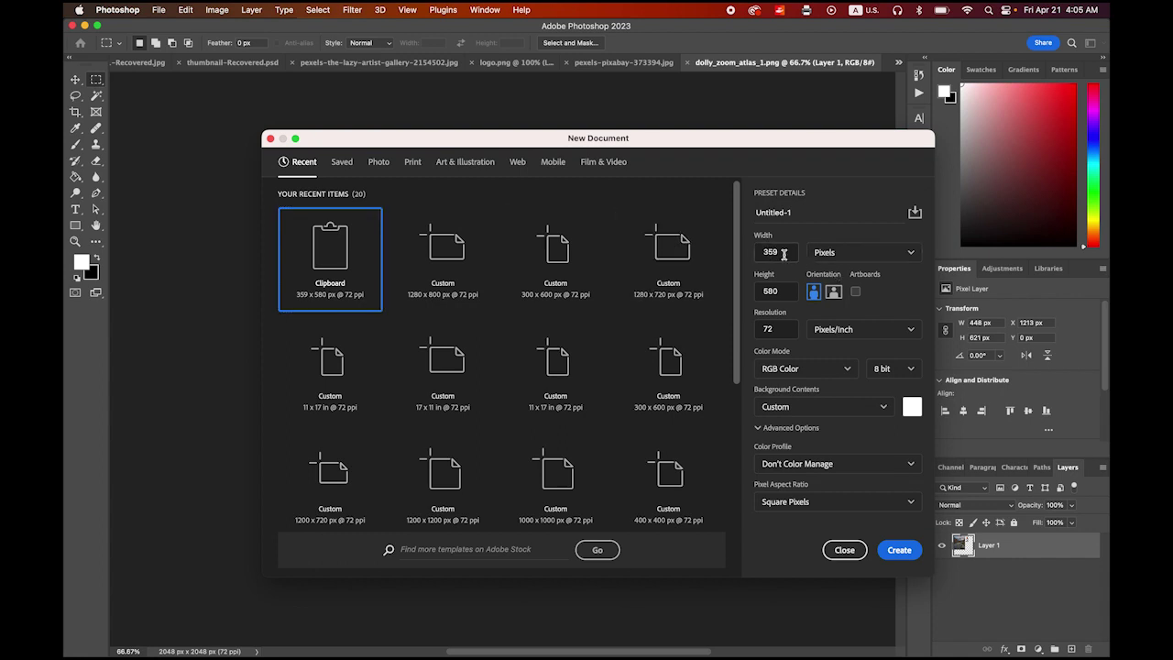
double_click(783, 253)
text(1280)
double_click(775, 291)
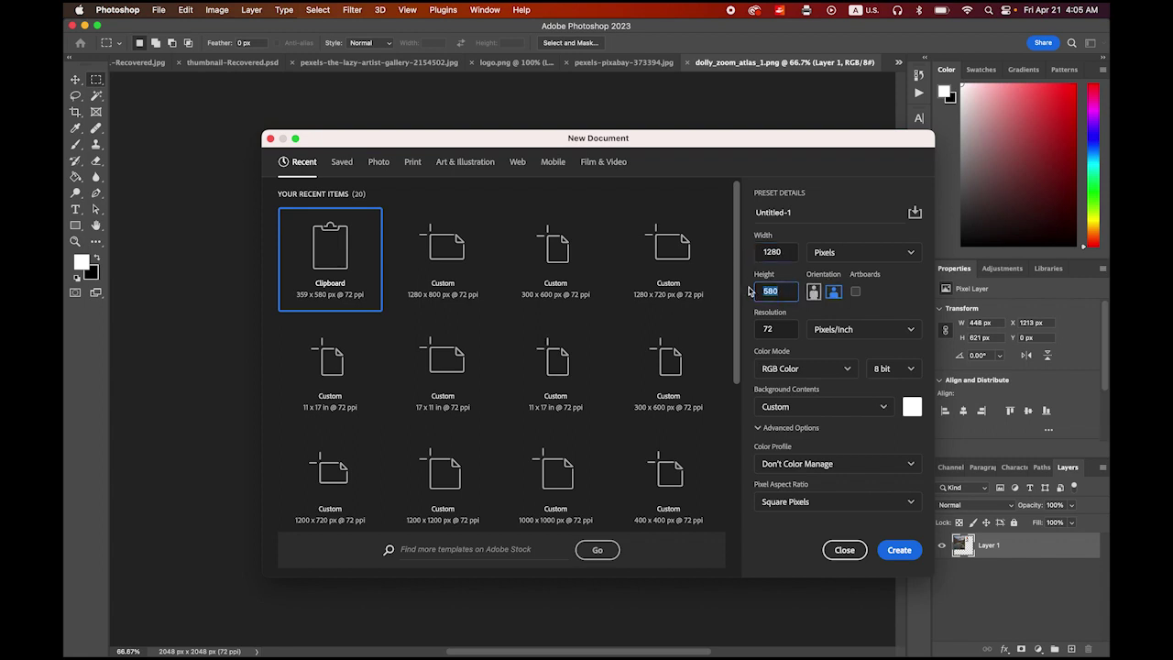
text(8)
click(882, 408)
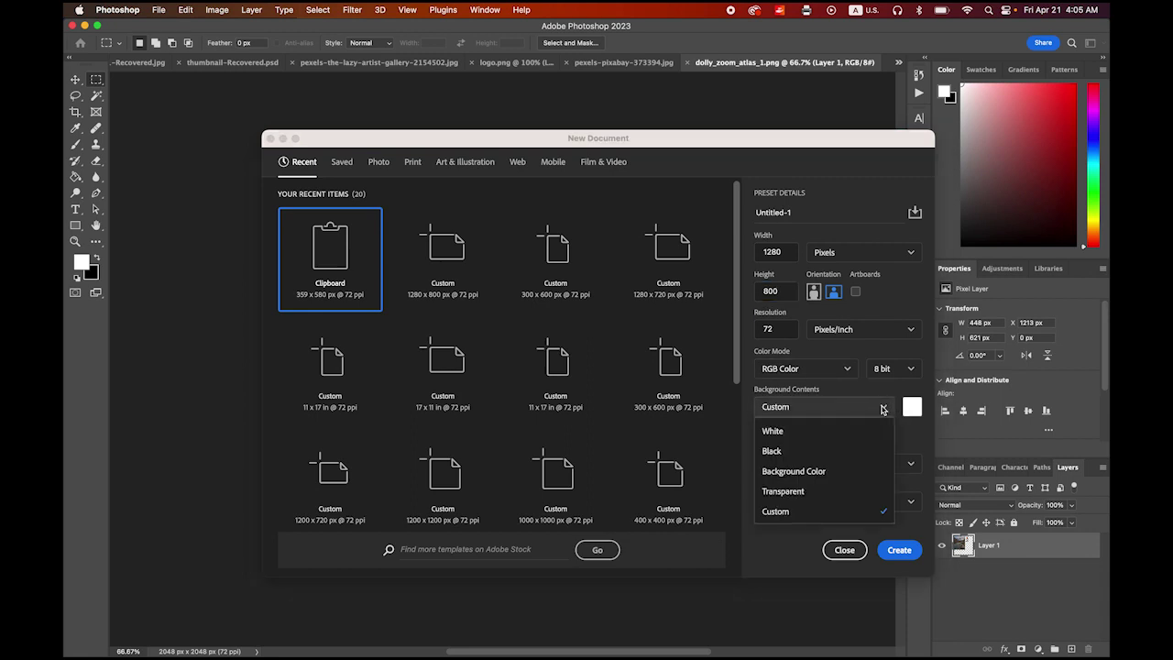
click(800, 451)
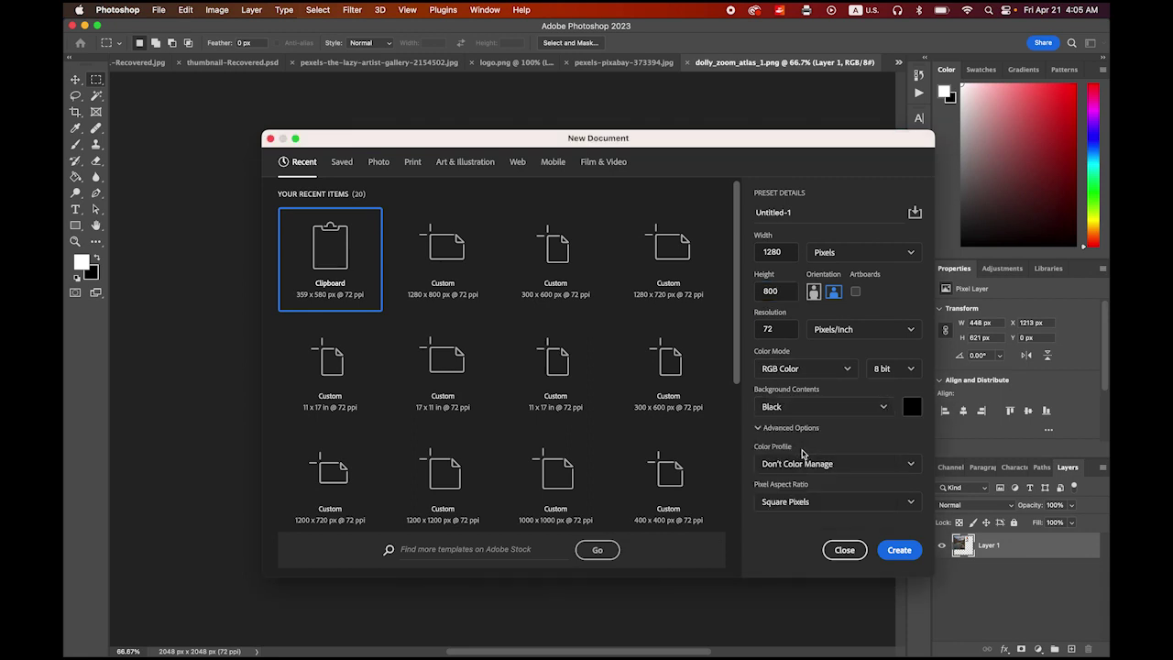
click(905, 552)
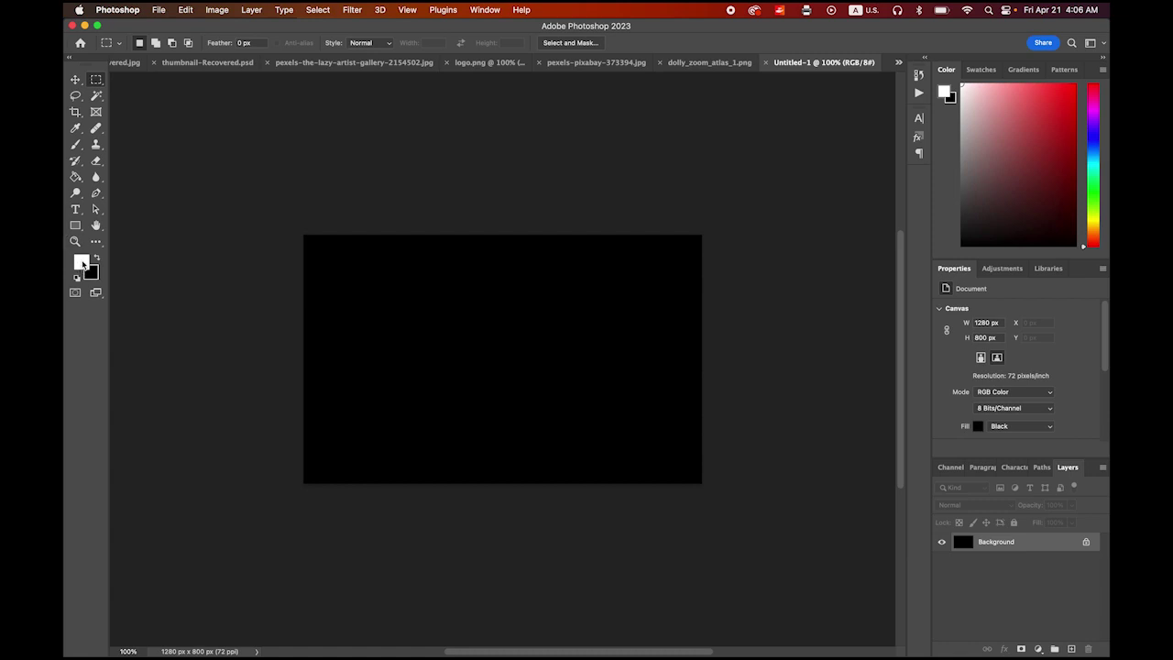
Set the Brush tool to the Clouds1593 brush from the Clouds-by-Mila brush set
click(75, 144)
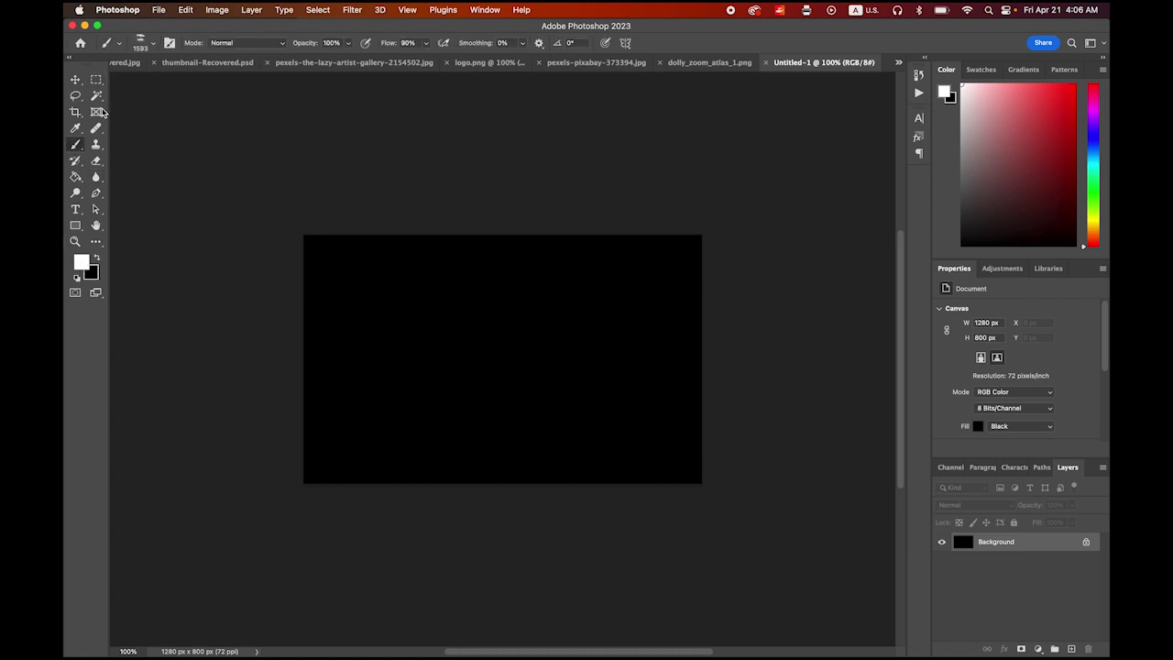
click(152, 43)
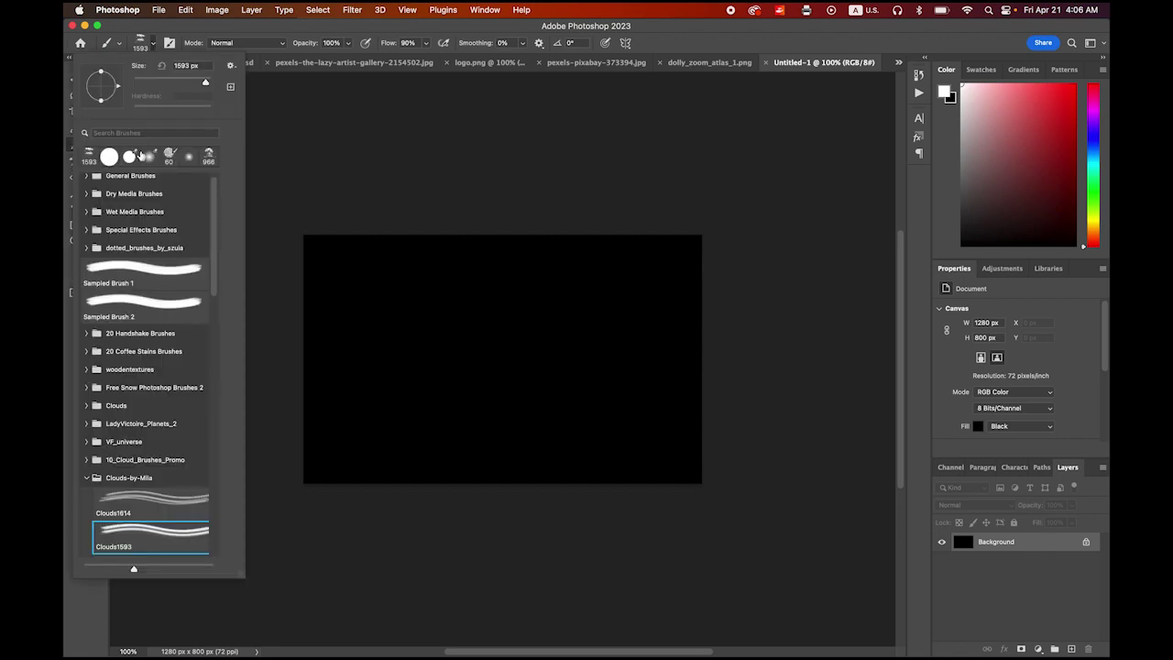
click(111, 155)
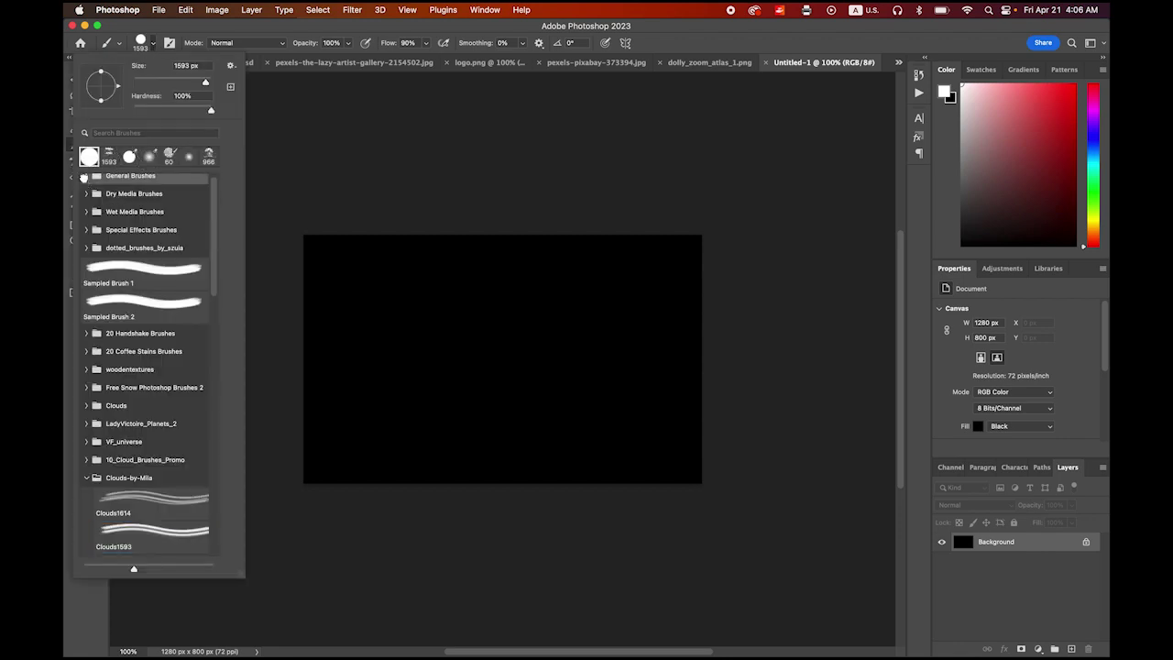
click(85, 176)
click(128, 200)
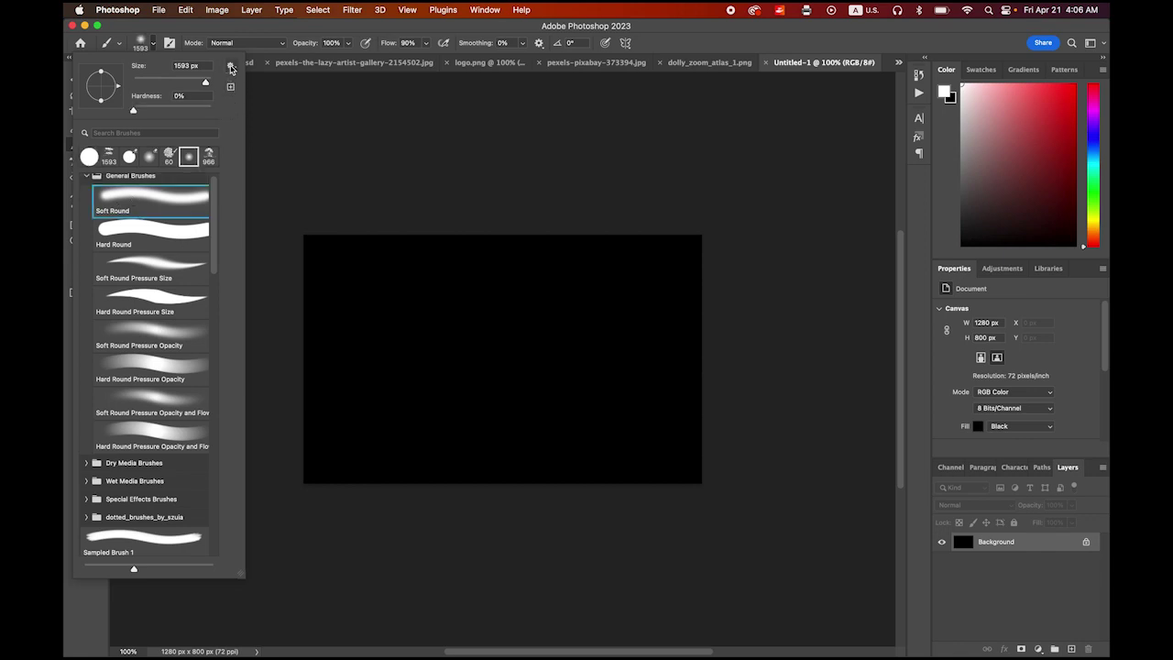
click(231, 69)
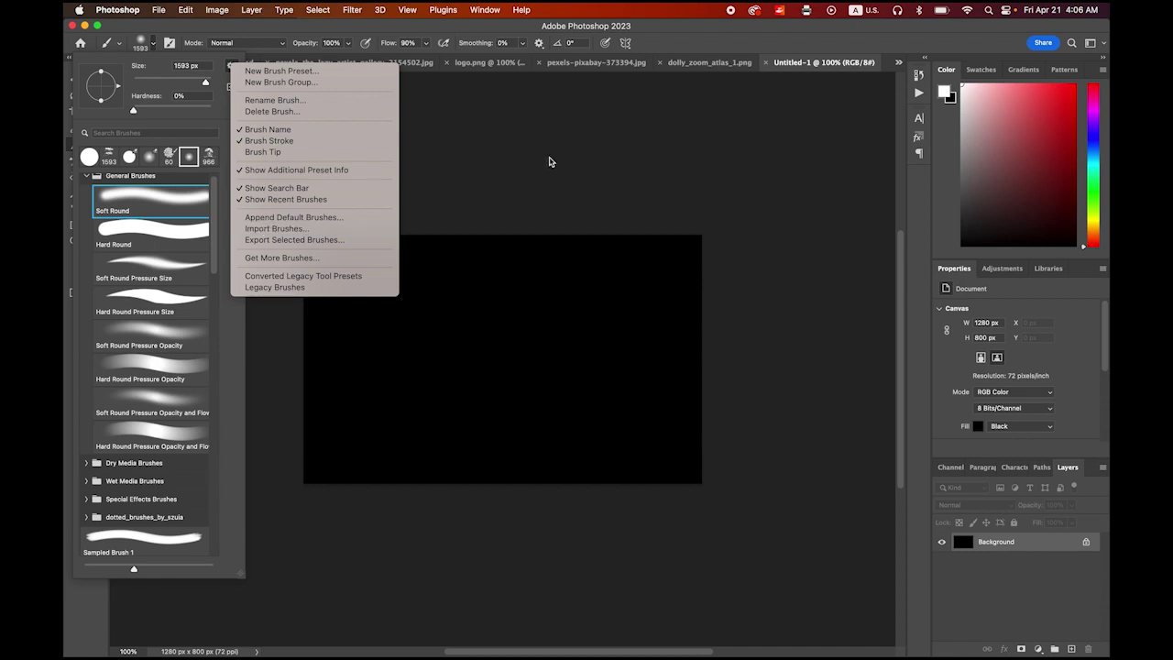
click(92, 185)
drag(211, 214, 209, 338)
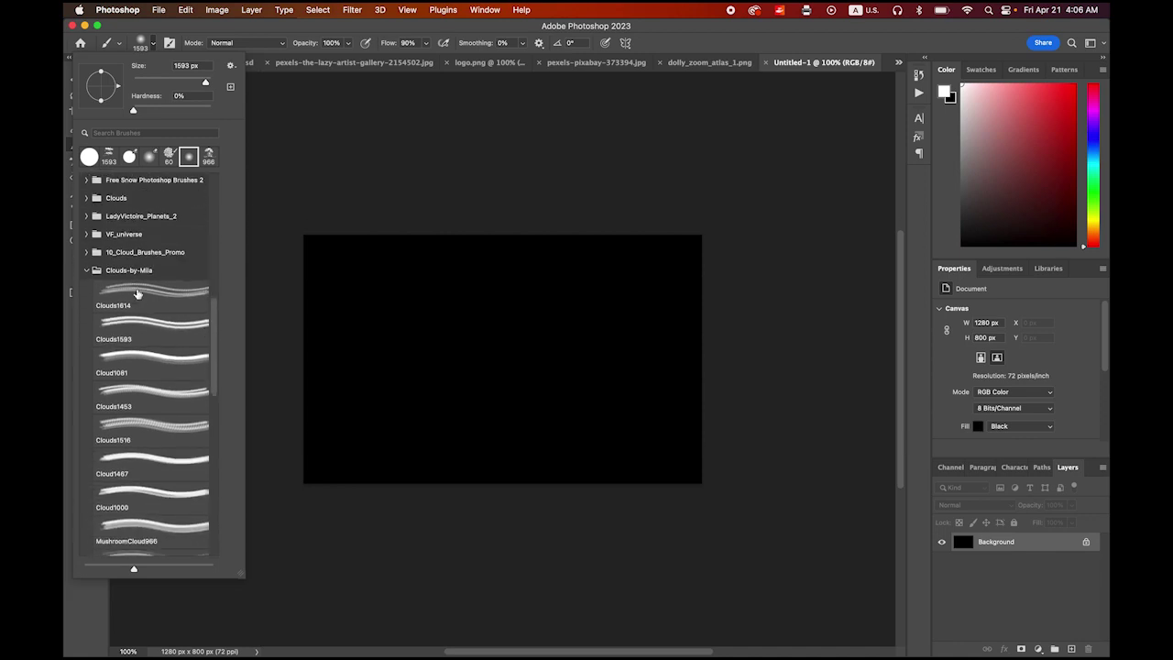
click(145, 323)
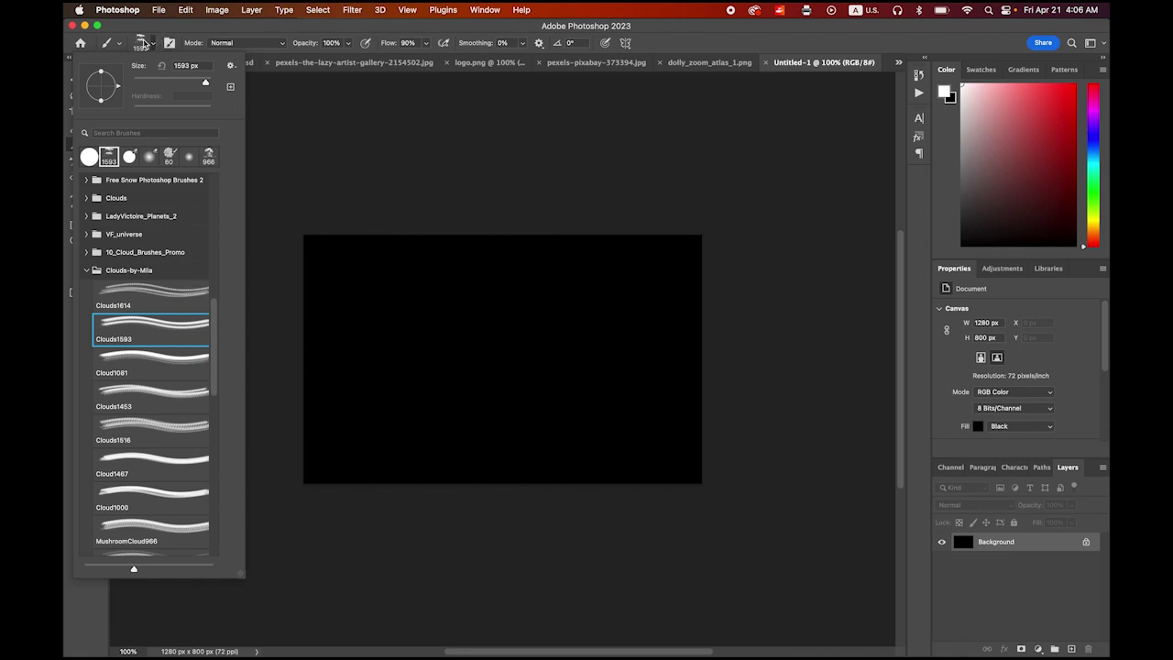
click(149, 42)
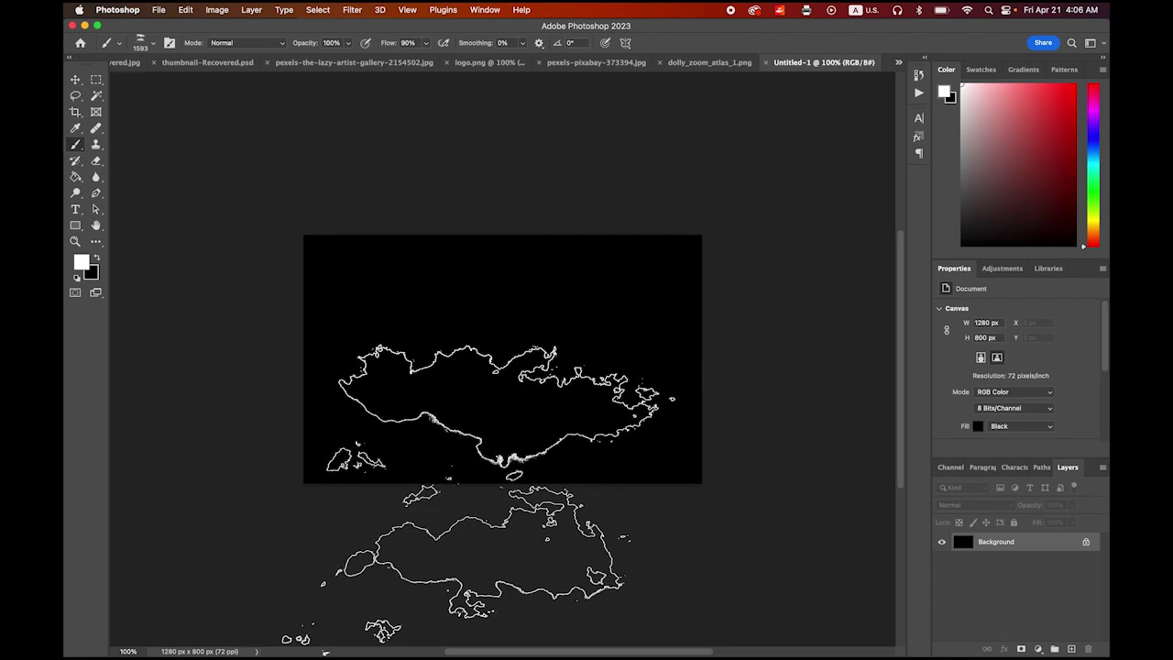
click(478, 495)
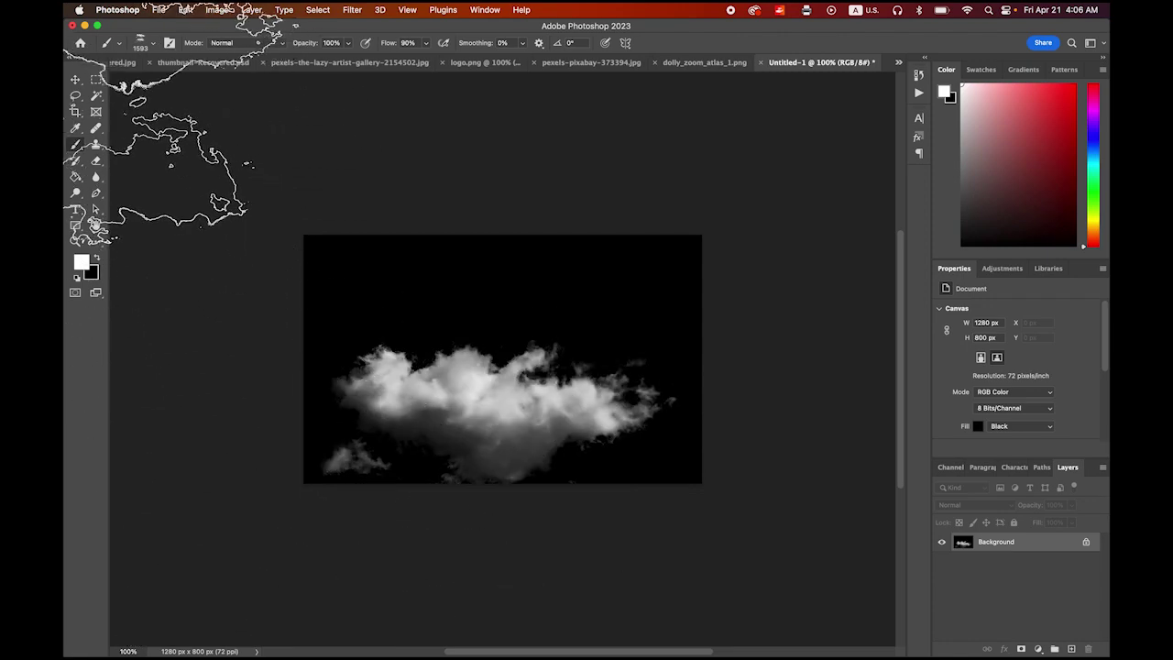
click(95, 80)
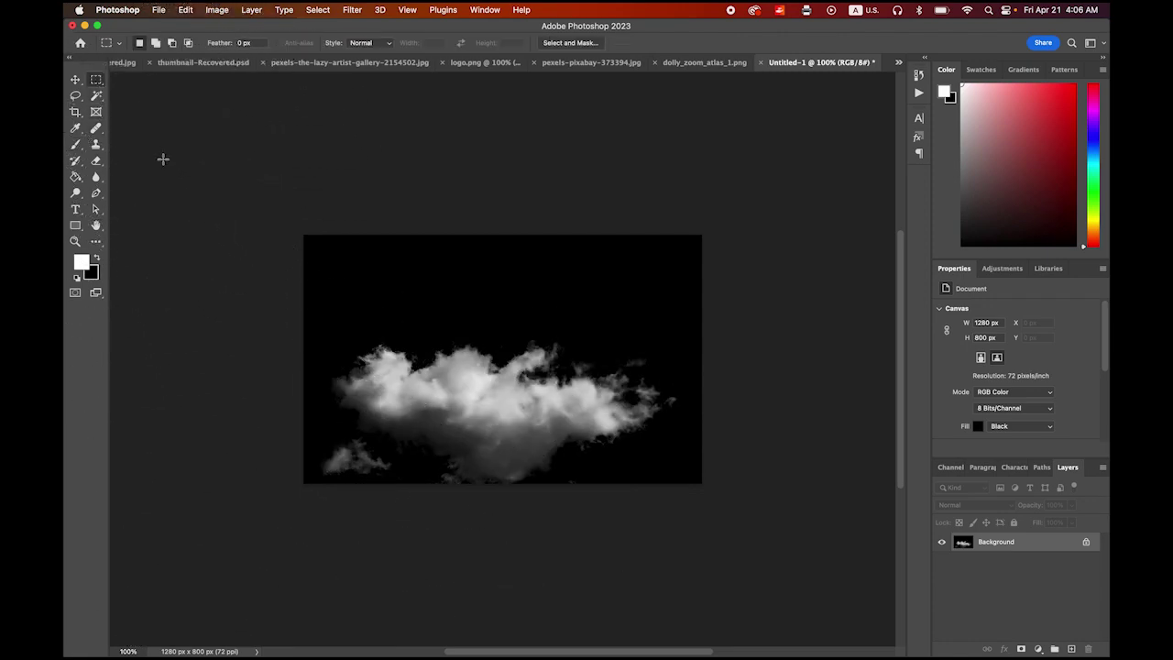
key(super+z)
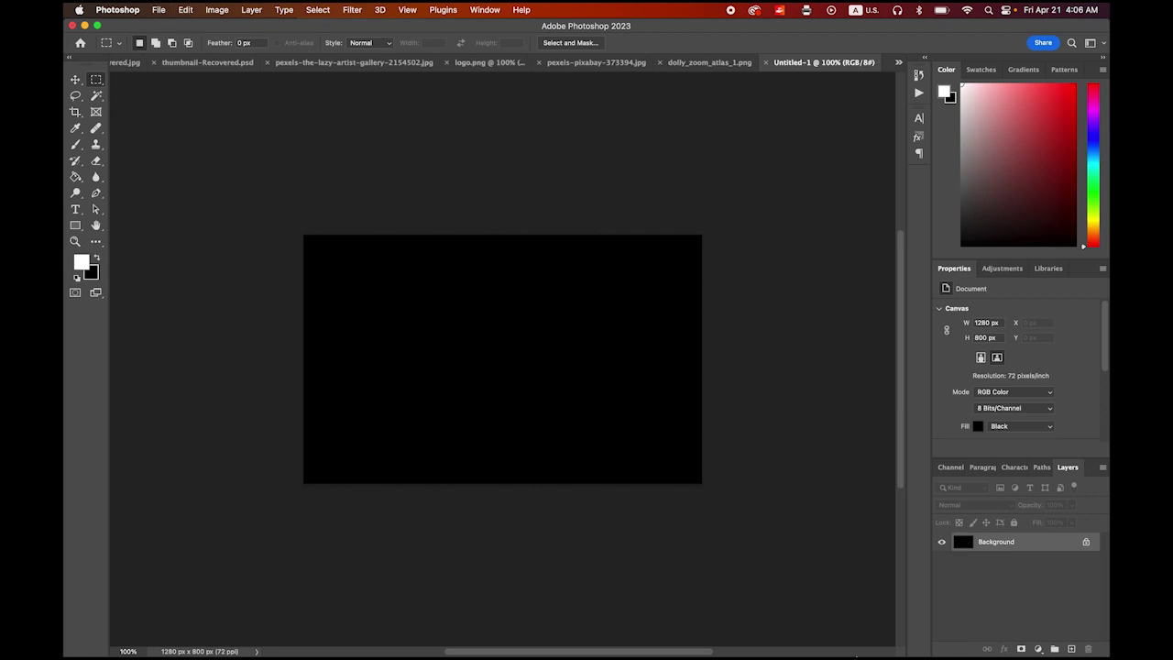
Add a new layer above the black background and stamp one white cloud across the canvas's lower half
click(1071, 649)
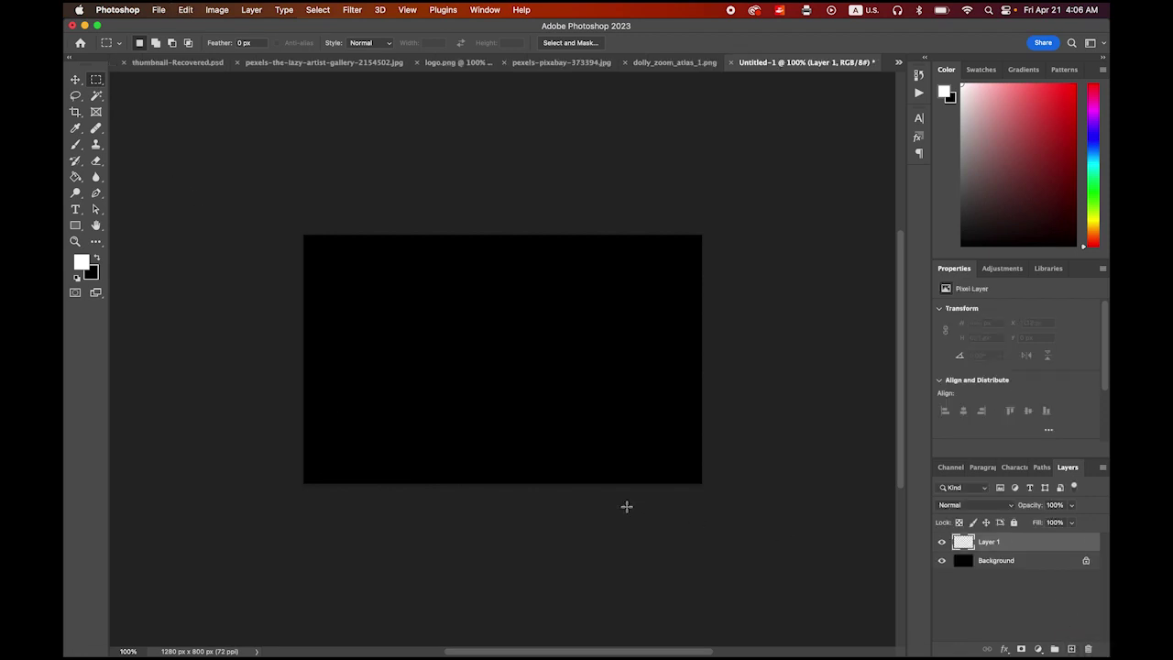
click(77, 143)
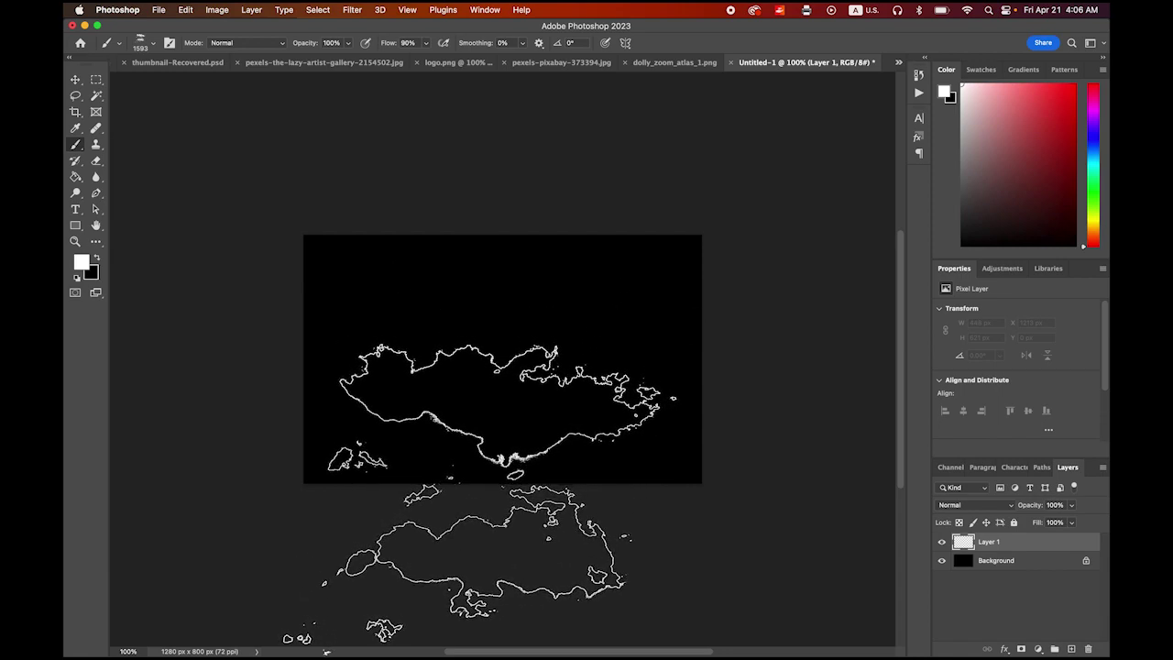
click(504, 413)
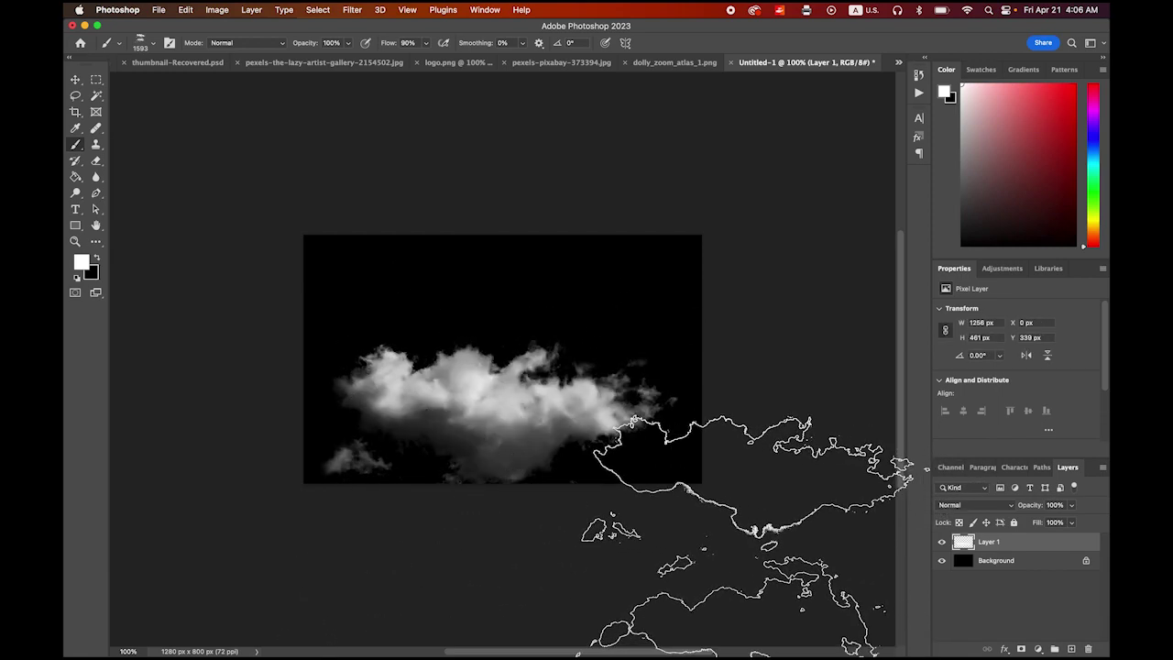
click(96, 80)
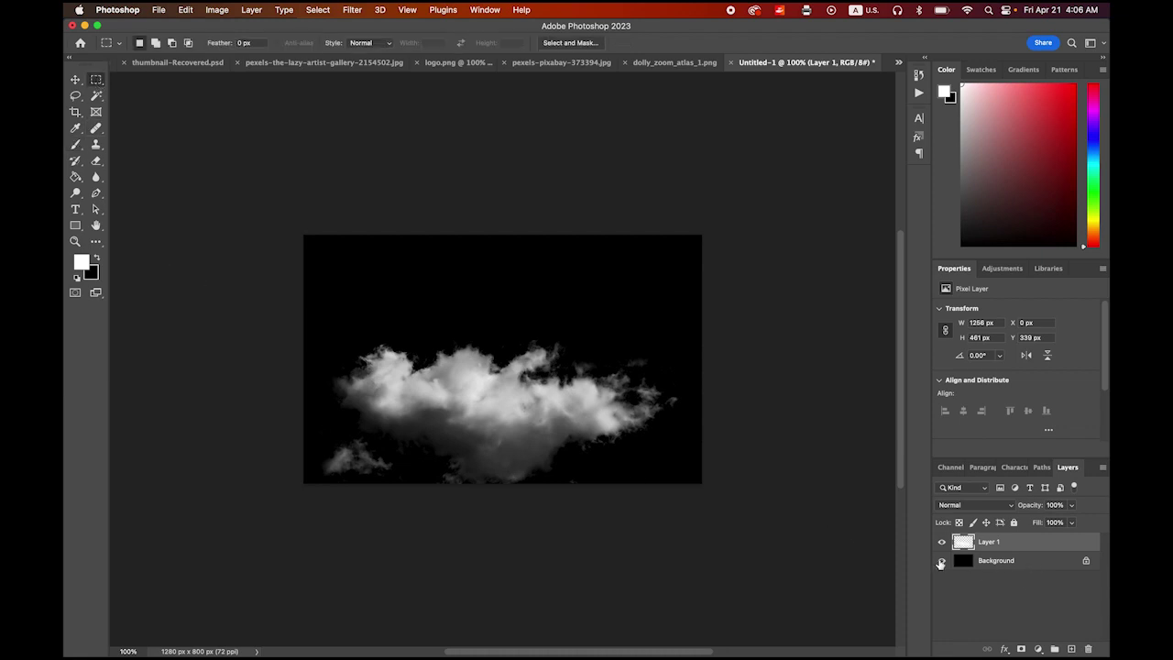
Check the Background and cloud layers separately by toggling their visibility off and on
click(941, 561)
click(941, 561)
click(941, 542)
click(941, 541)
Copy the whole canvas area of the cloud layer and paste it onto the hiking artboard in Adobe XD
key(super+a)
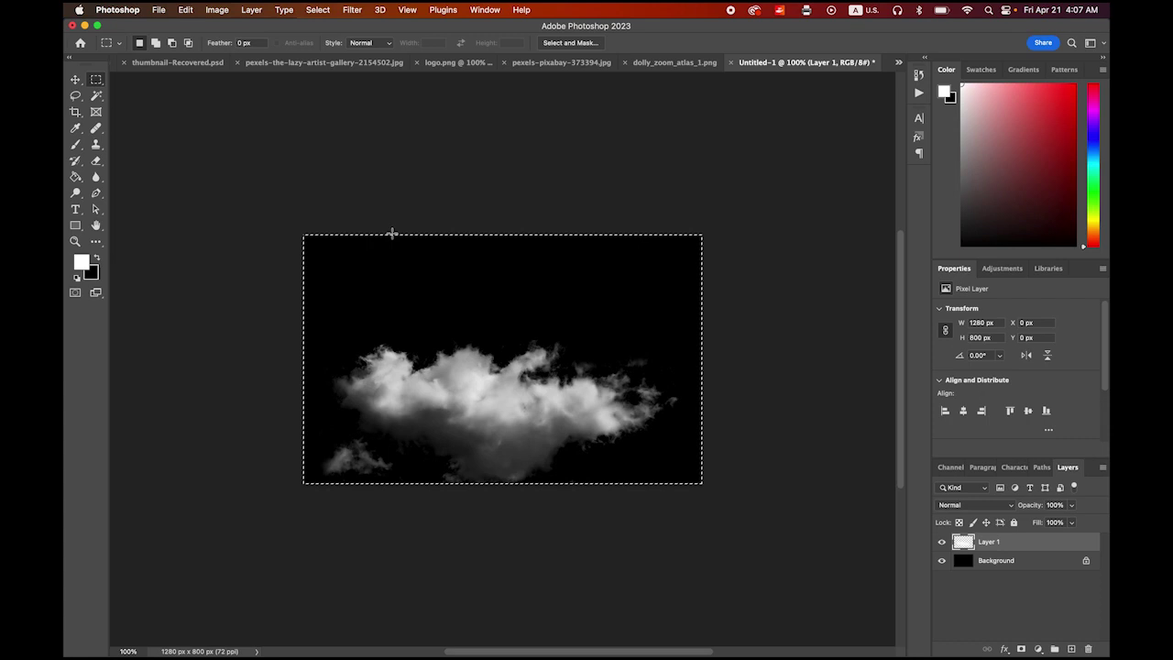
click(184, 11)
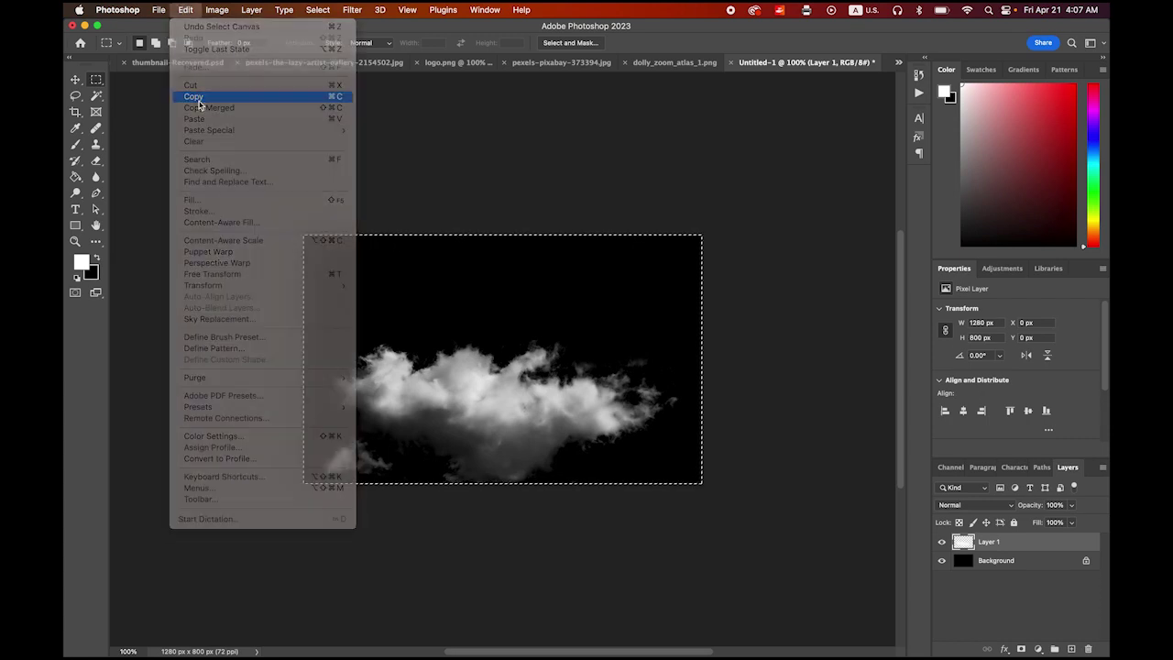
click(199, 106)
mouse_move(474, 653)
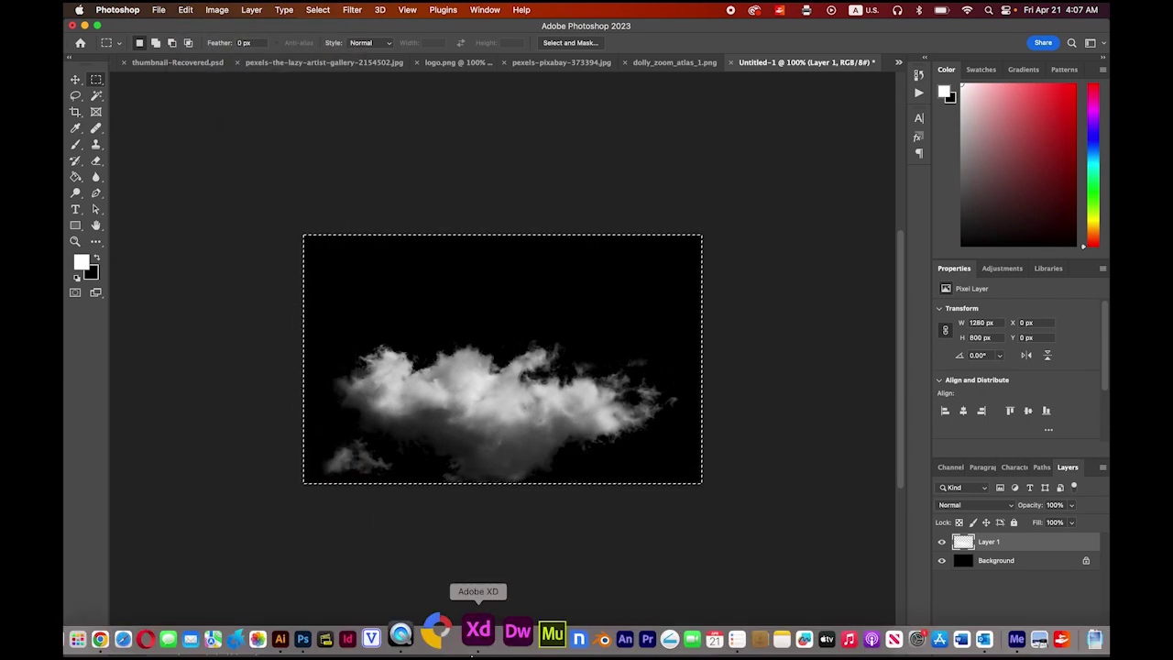
click(477, 631)
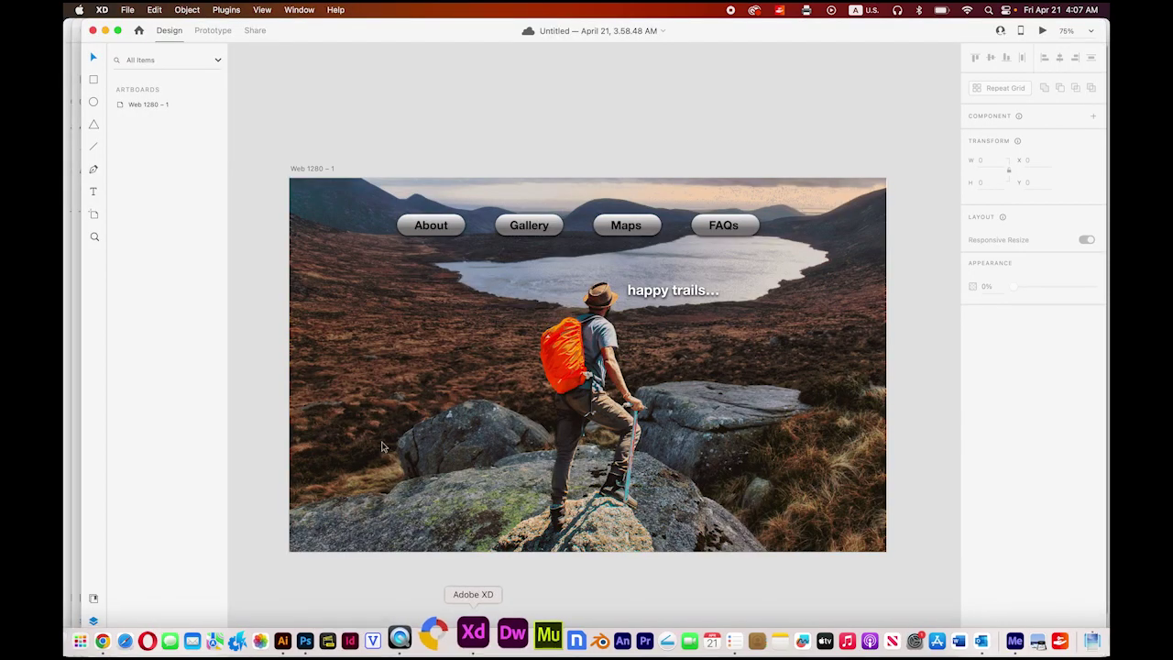
click(161, 9)
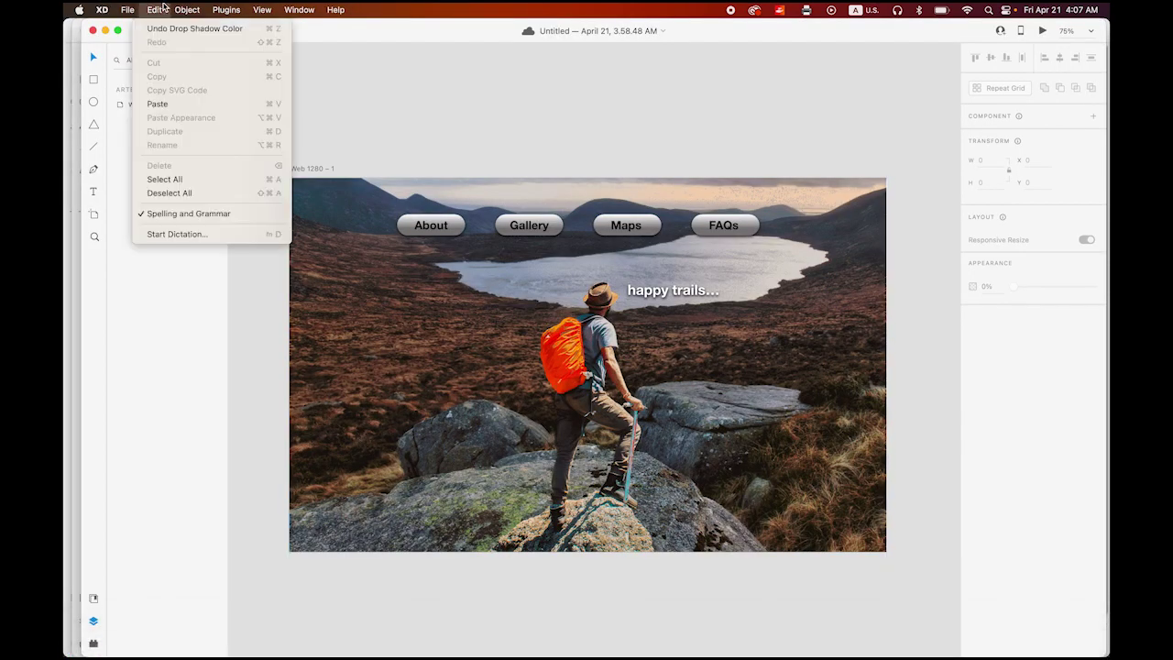
click(183, 104)
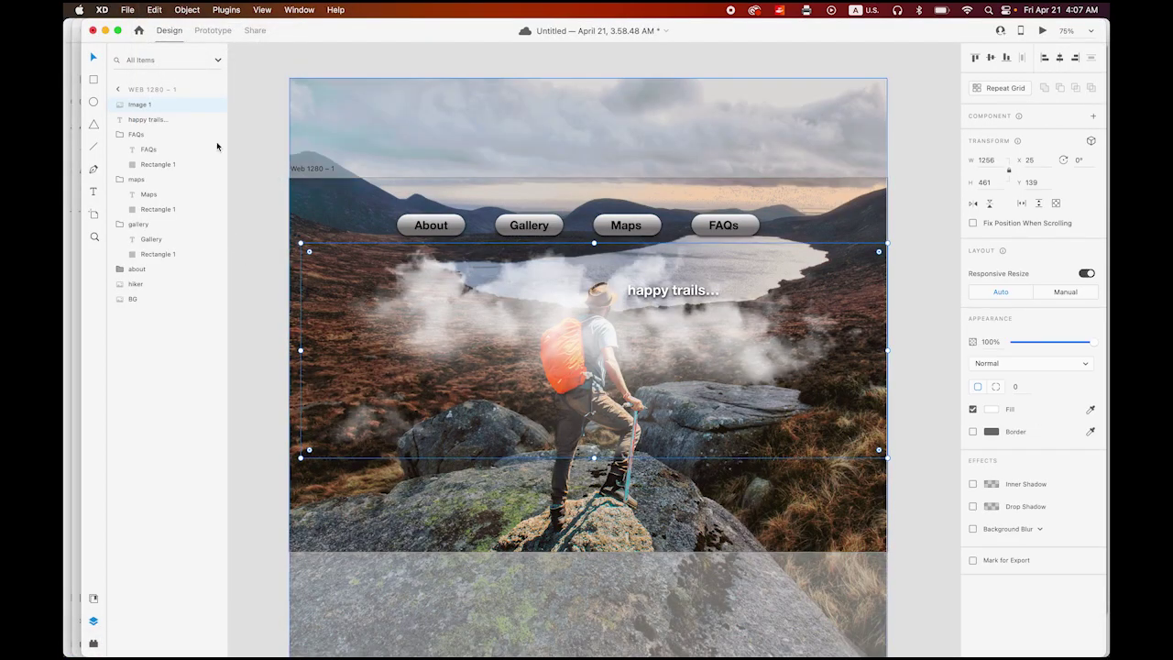
Move the pasted cloud to about X -294, Y 312 beside the hiker's legs and place a duplicate at about X 475, Y 460
drag(669, 360, 472, 418)
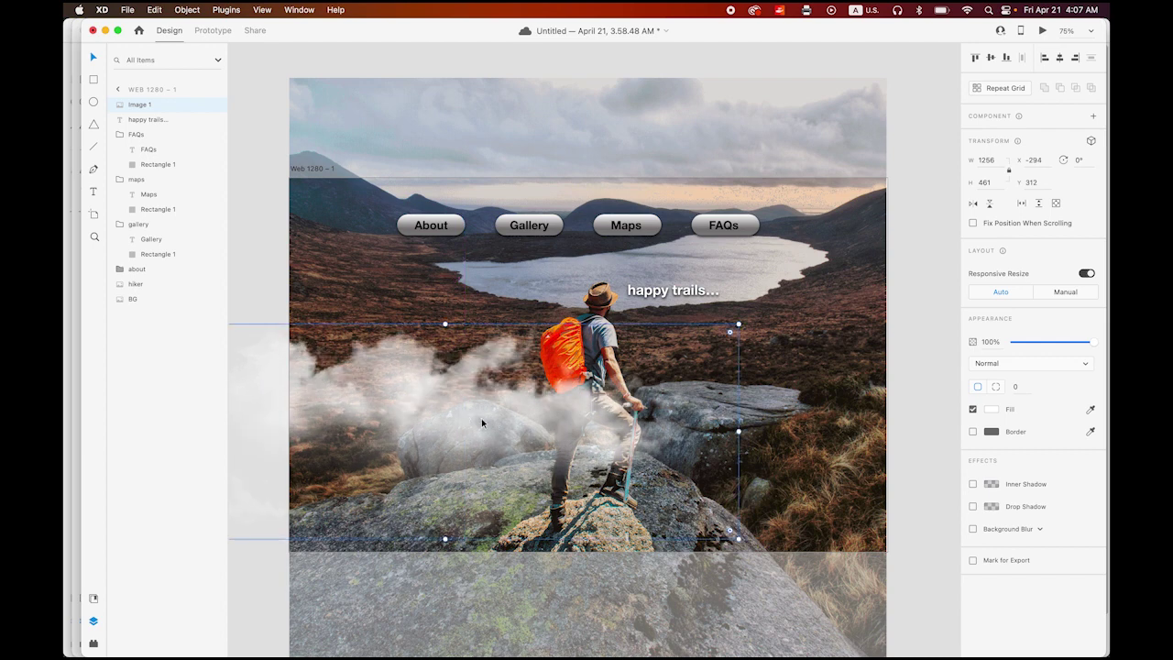
key(alt)
drag(403, 391, 763, 459)
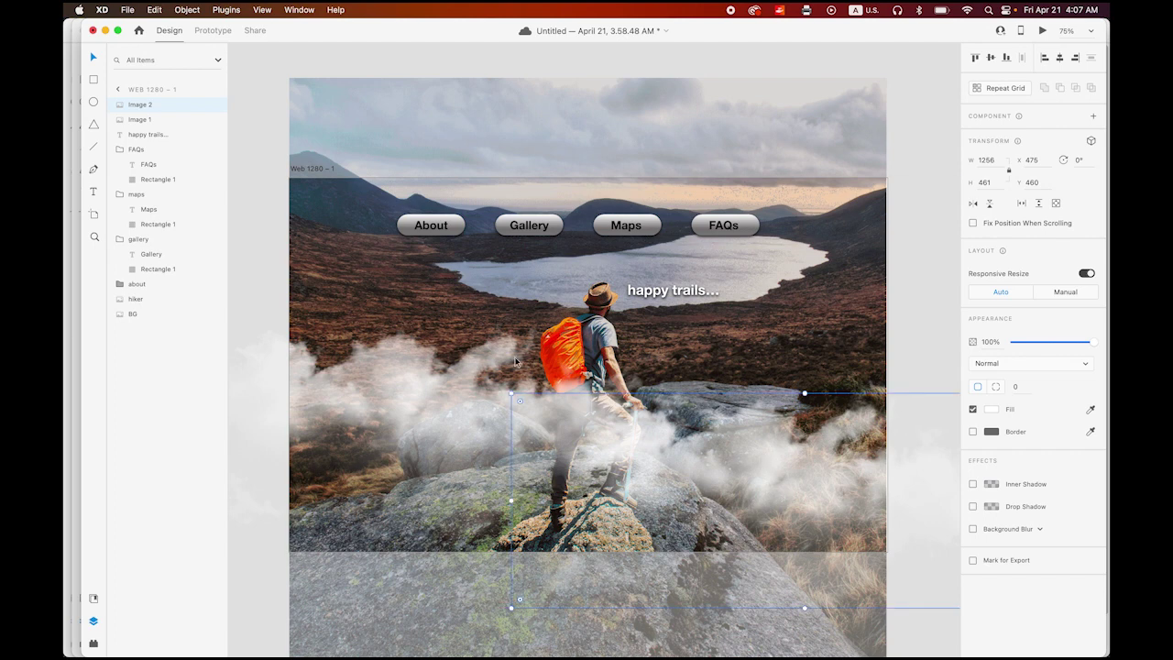
Collapse the FAQs, maps and gallery groups in the layer list
click(119, 152)
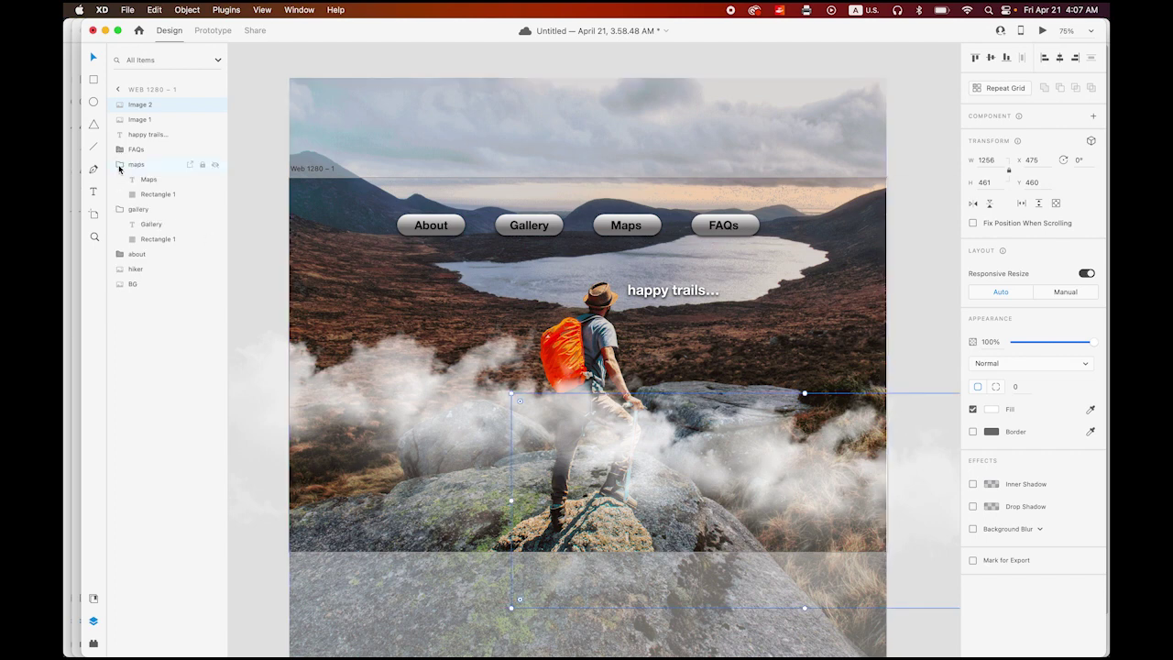
click(119, 167)
click(119, 181)
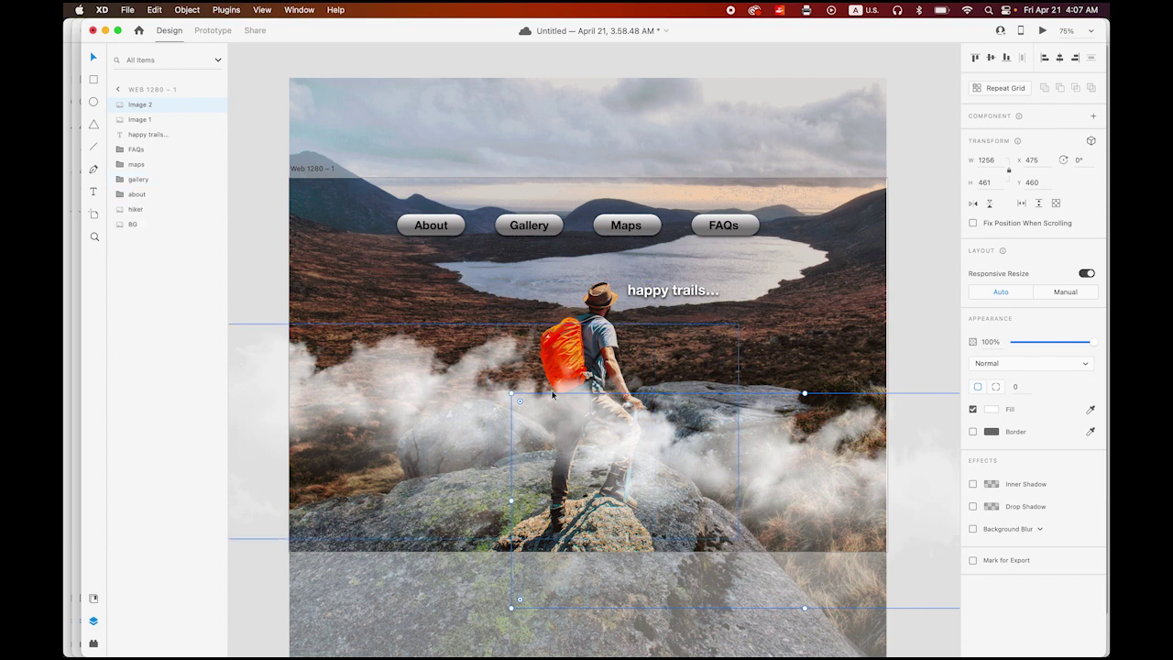
Rename the Image 1 layer to "cloud1" and the Image 2 layer to "cloud2"
click(140, 122)
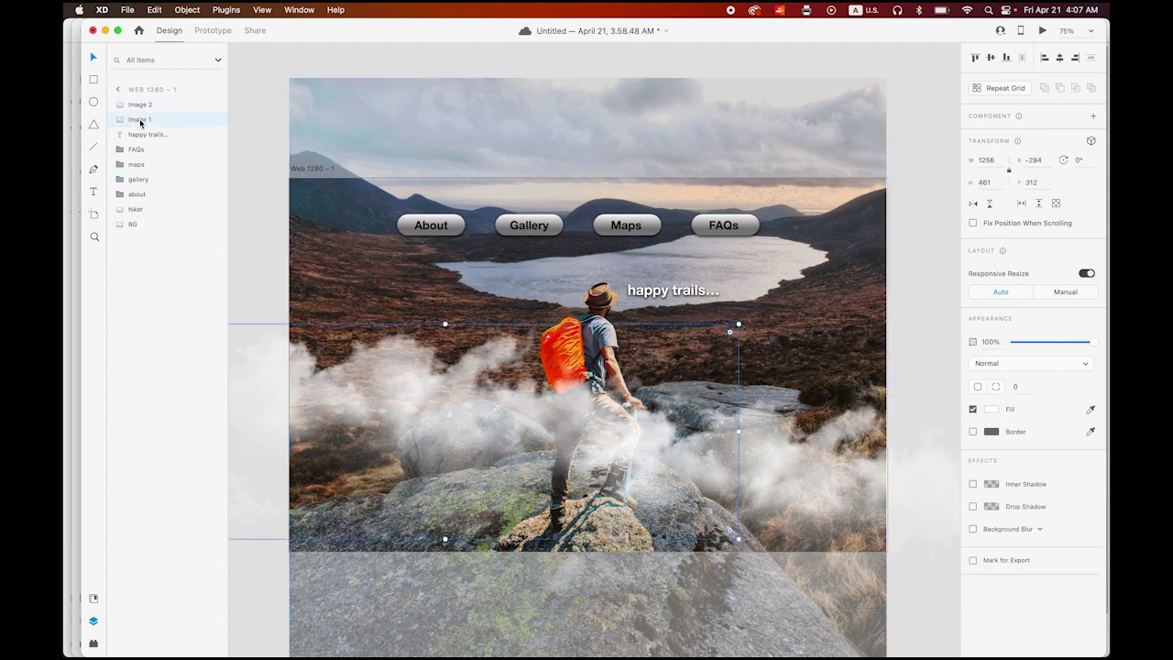
click(140, 120)
text(cloud1)
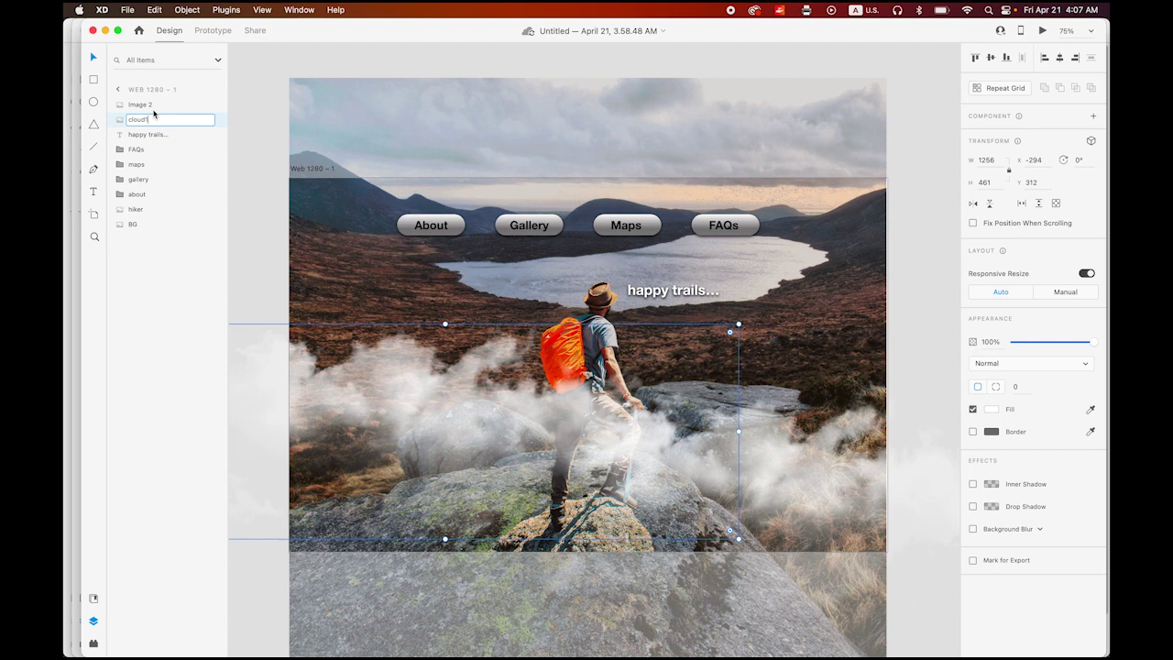
click(155, 106)
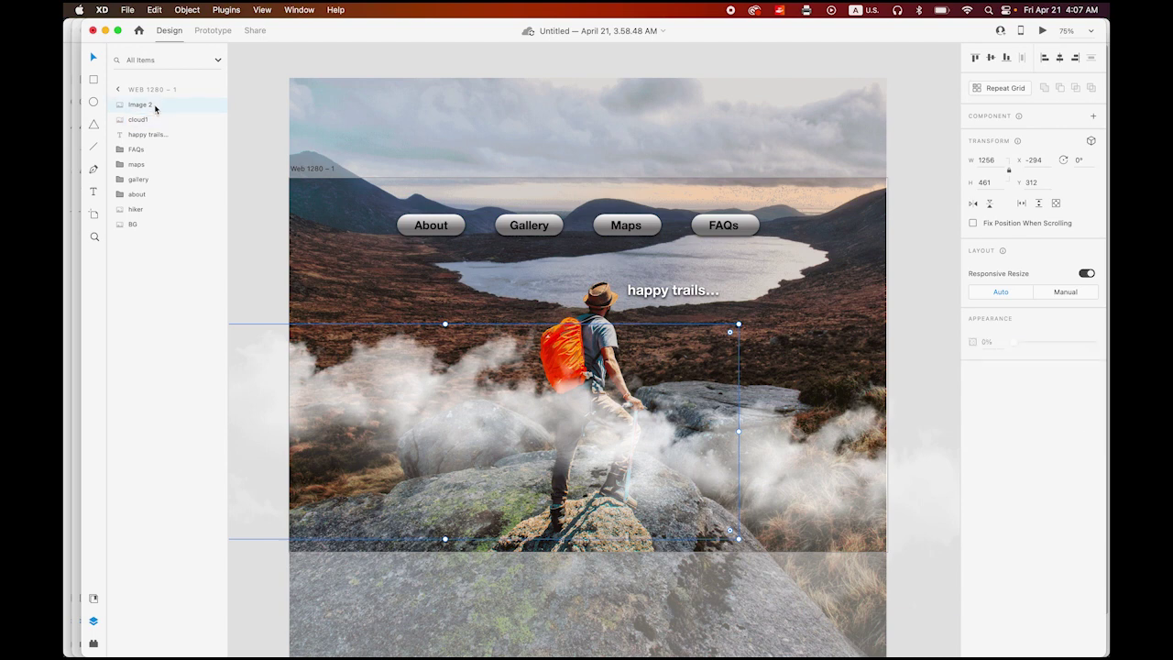
click(150, 106)
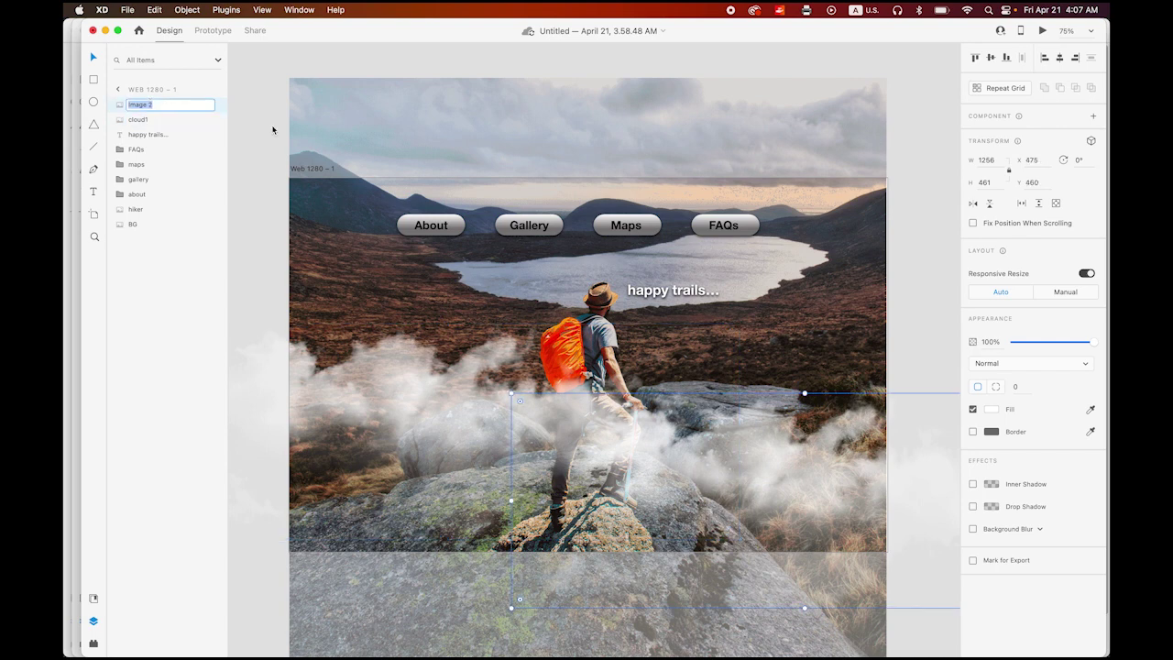
text(cloud2)
key(Return)
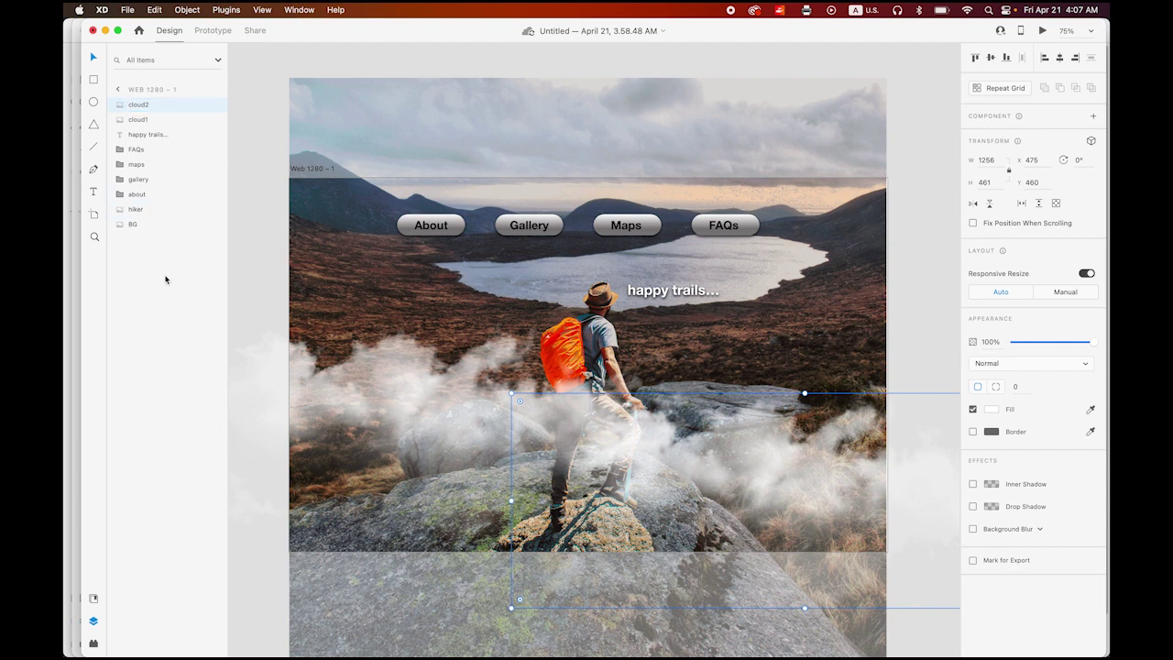
click(189, 315)
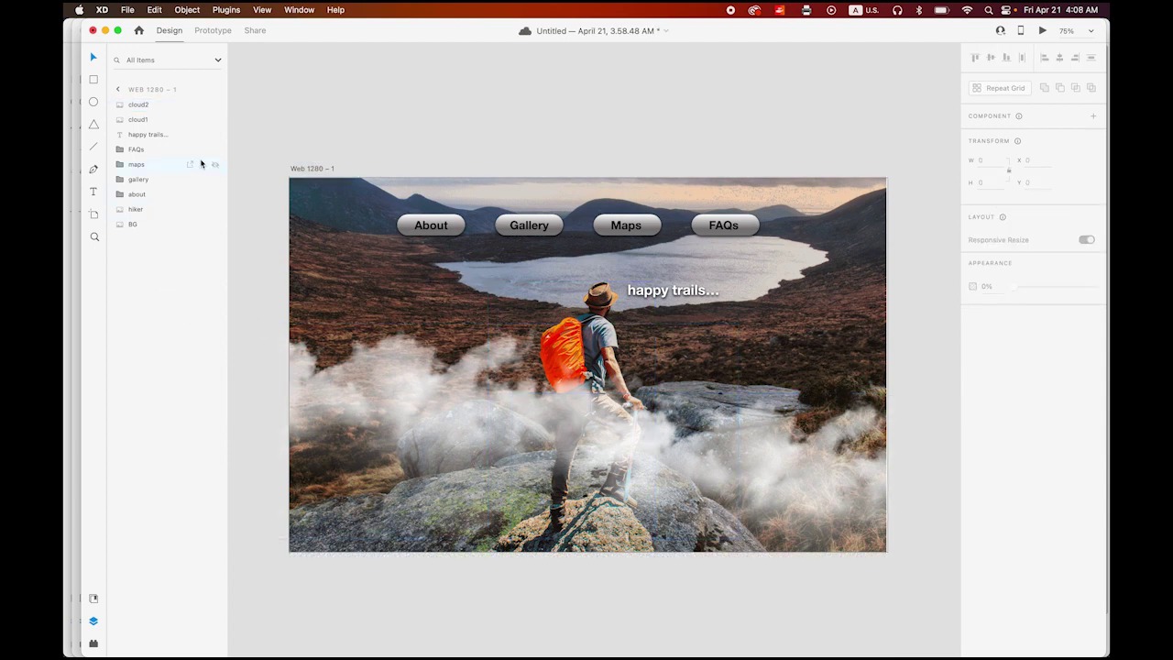
Move the cloud1 and cloud2 layers together below the hiker layer and above BG
click(149, 120)
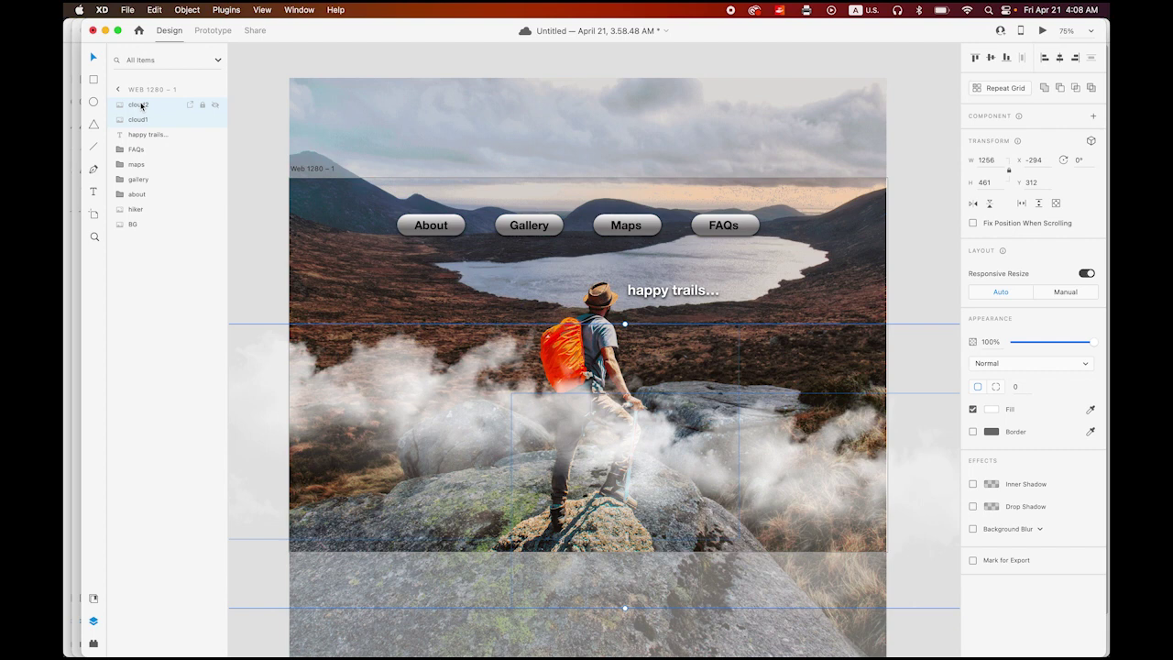
drag(140, 106, 140, 220)
click(272, 248)
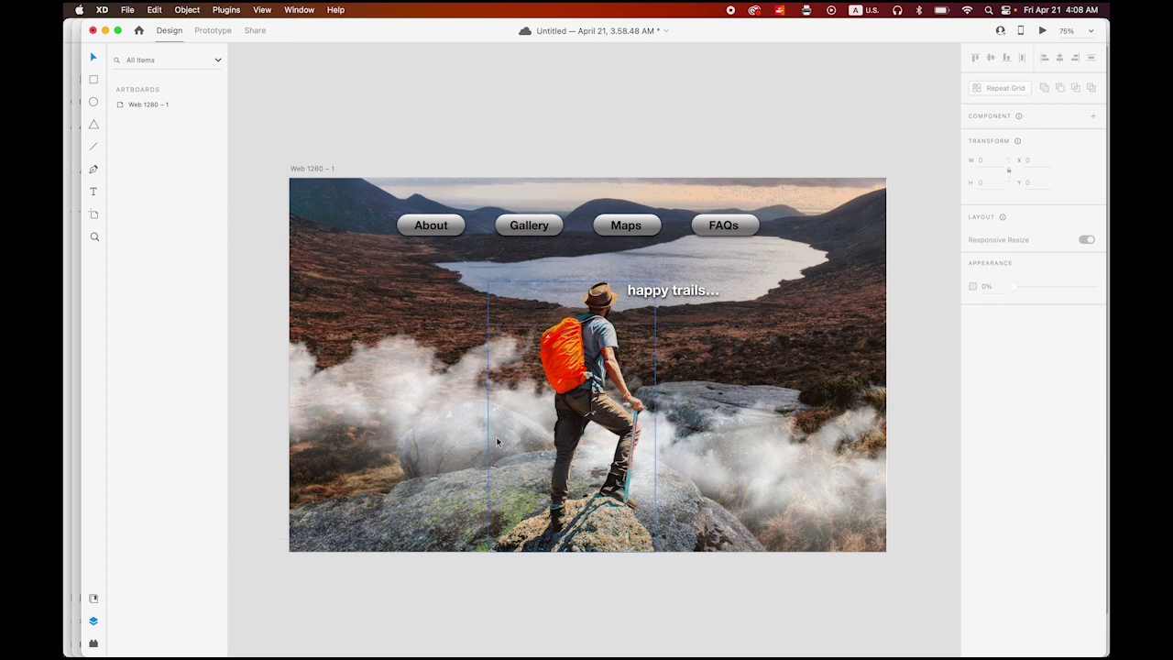
Lower the opacity of both cloud images to 80%
click(432, 408)
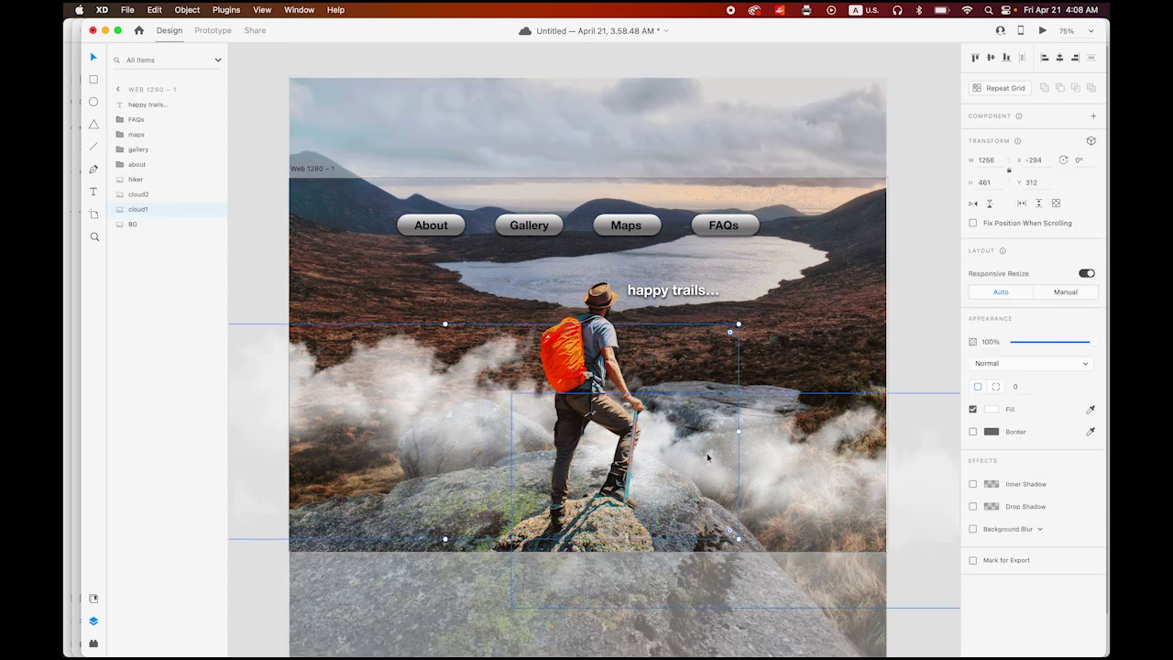
shift+click(775, 462)
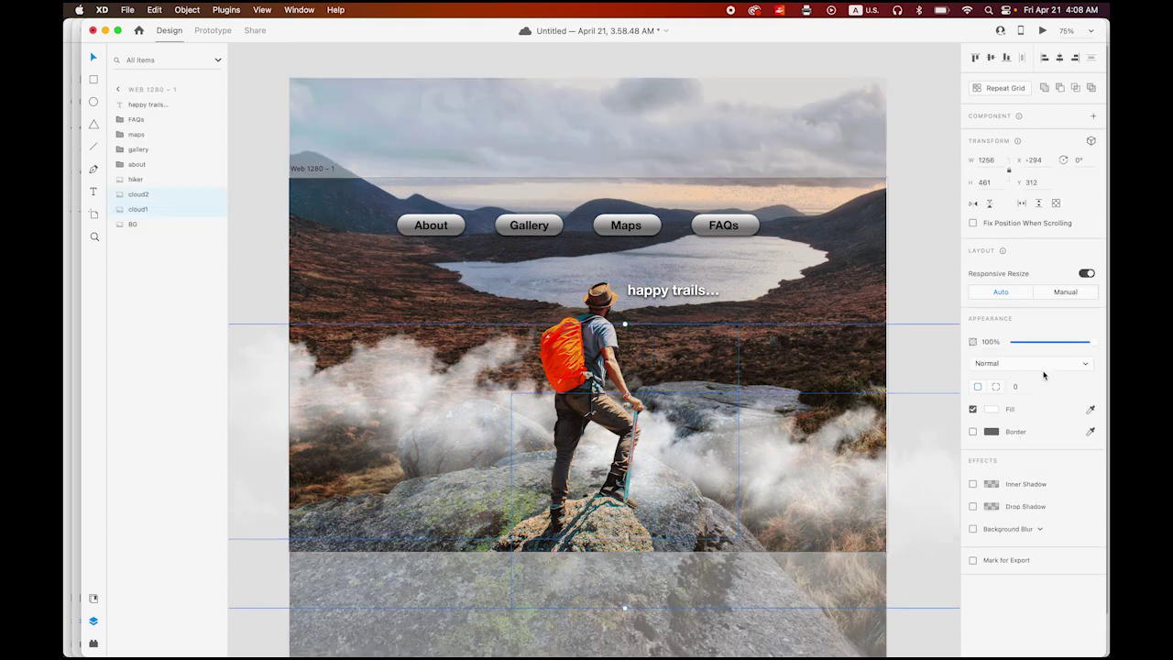
drag(1091, 346, 1076, 348)
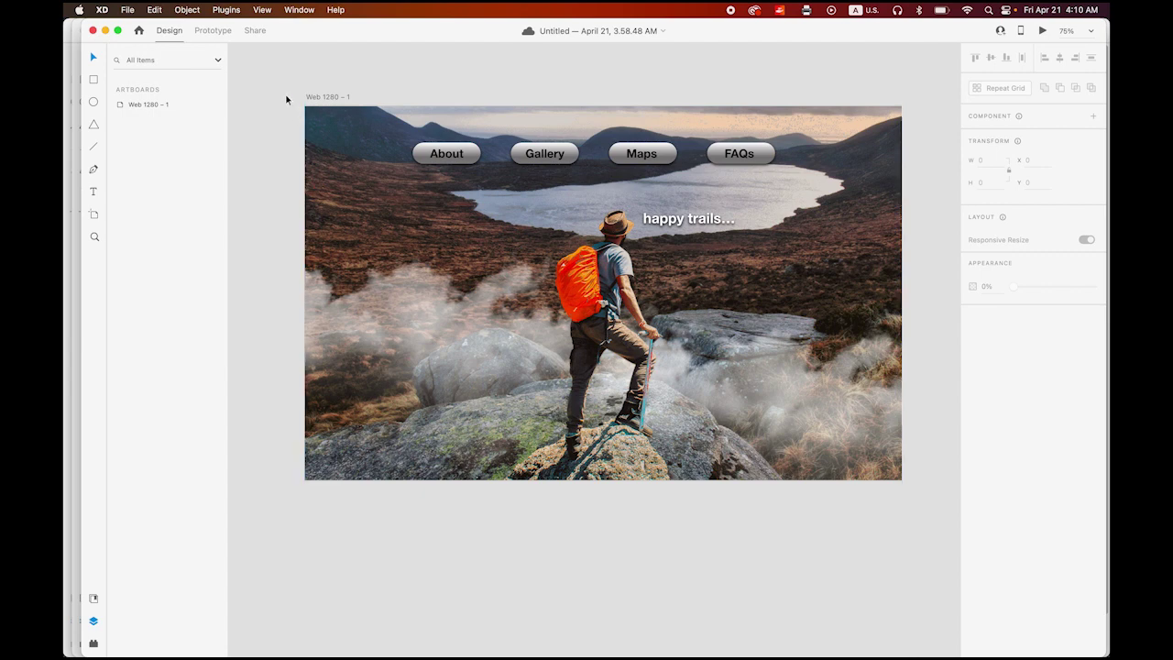
Select everything on the Web 1280 – 1 artboard and combine it into one group
drag(279, 82, 911, 523)
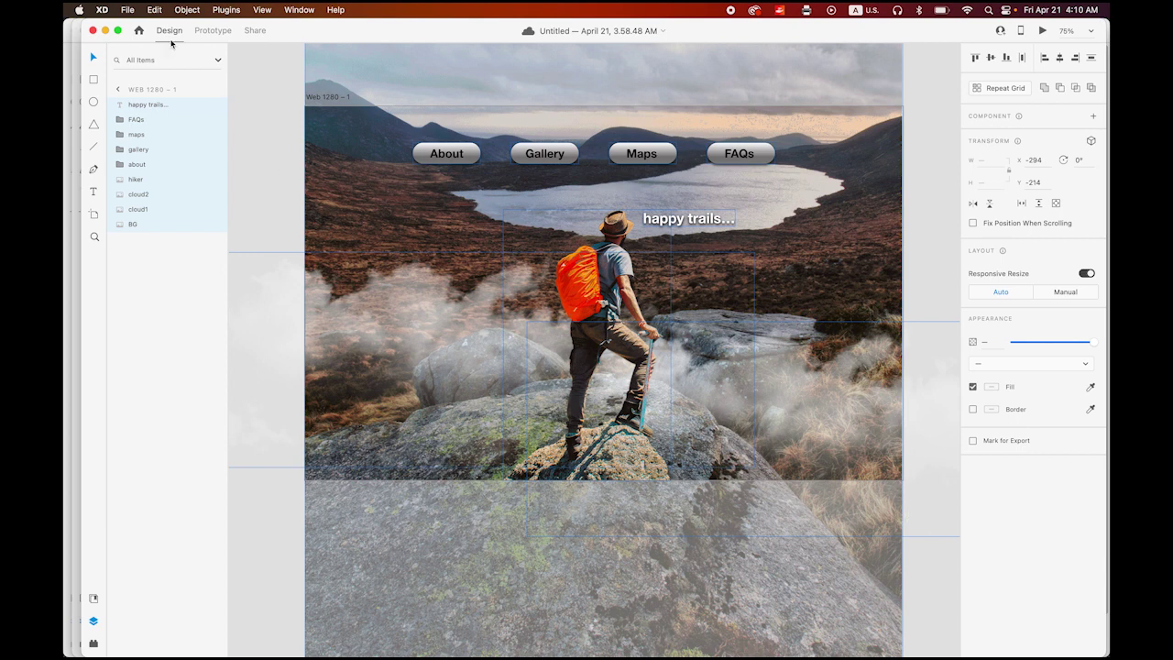
click(191, 9)
click(199, 30)
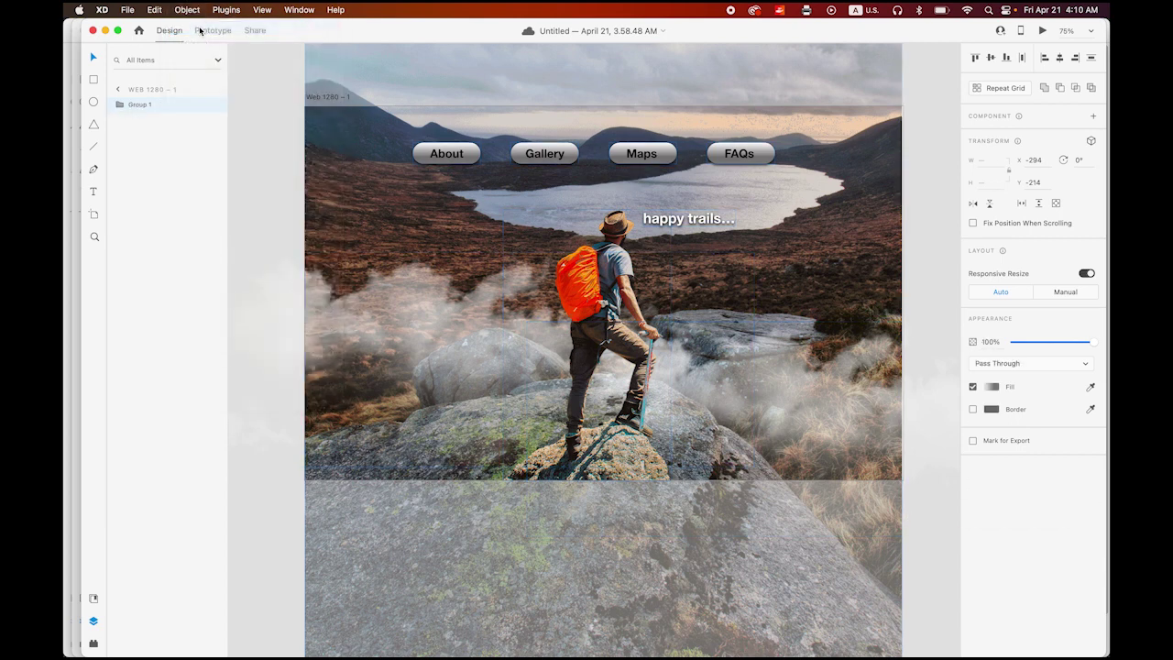
click(258, 181)
Duplicate the Web 1280 – 1 artboard and place the copy to its left at about X -2057, Y 0
alt+click(390, 186)
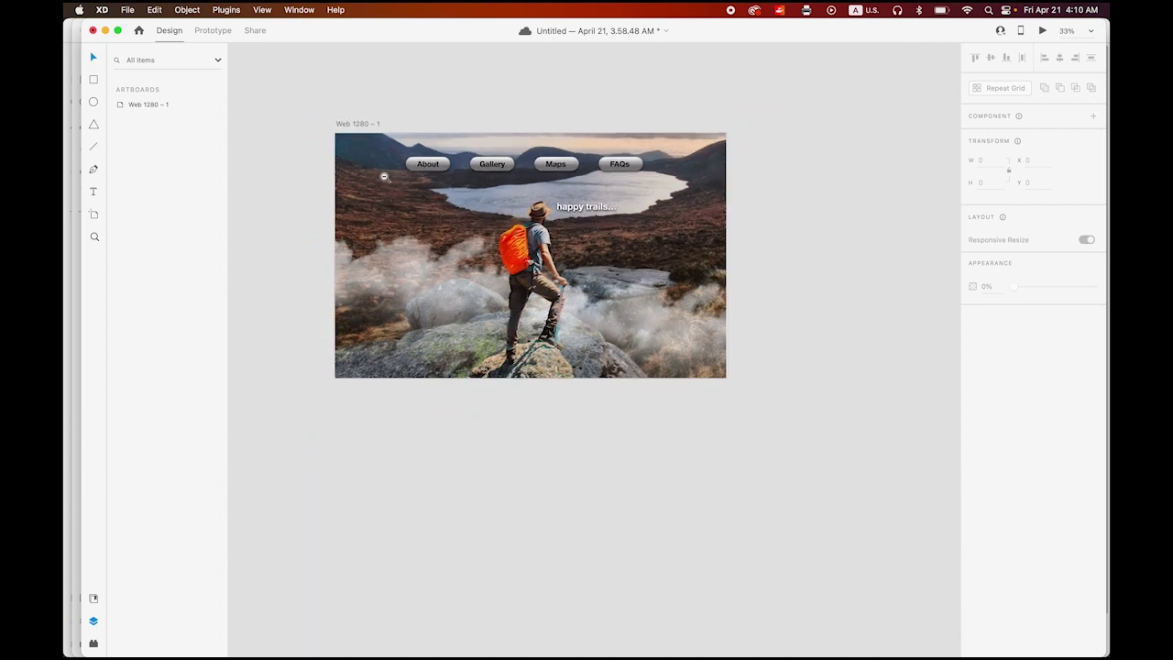
alt+click(385, 177)
scroll(373, 177, left, 5)
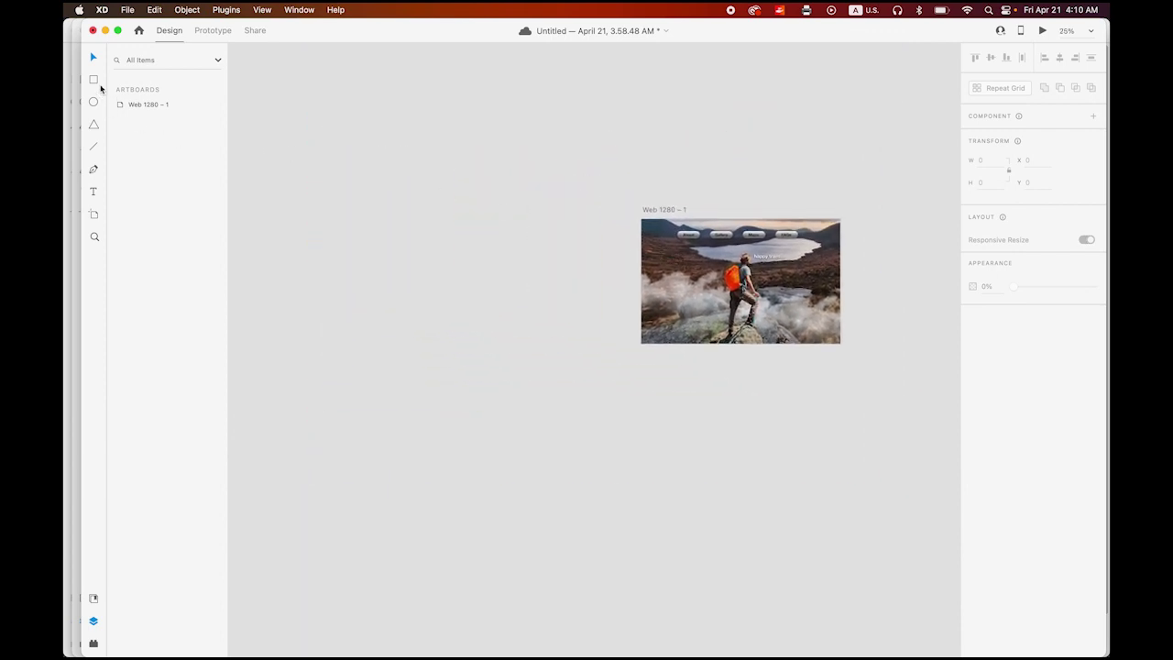
click(660, 211)
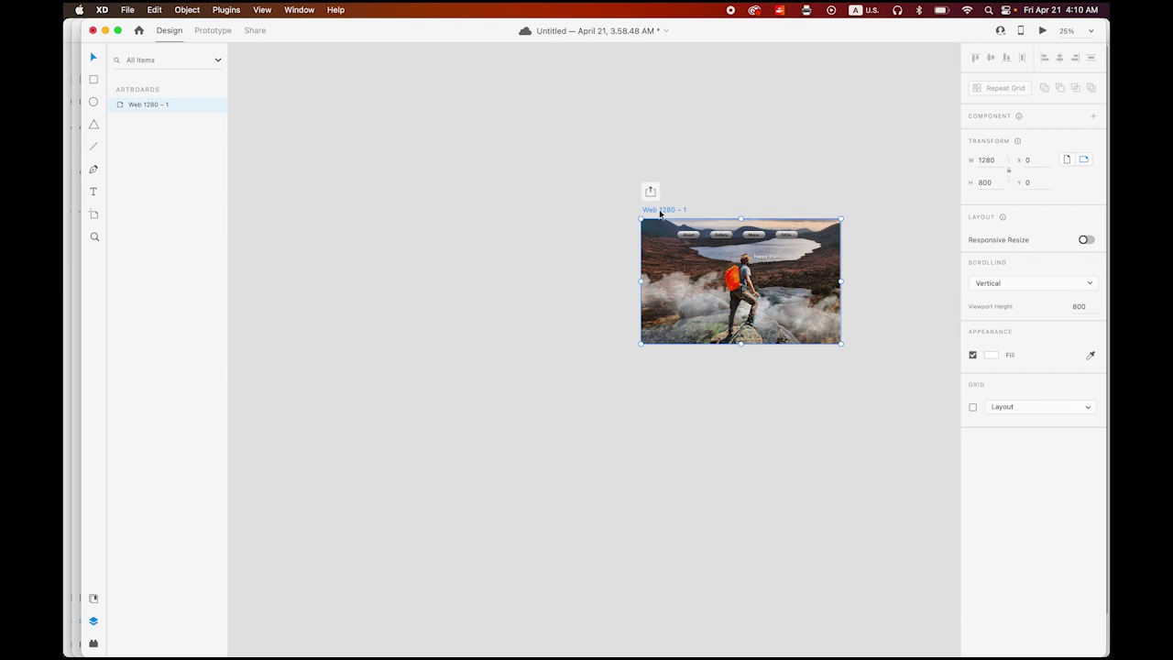
drag(660, 211, 339, 223)
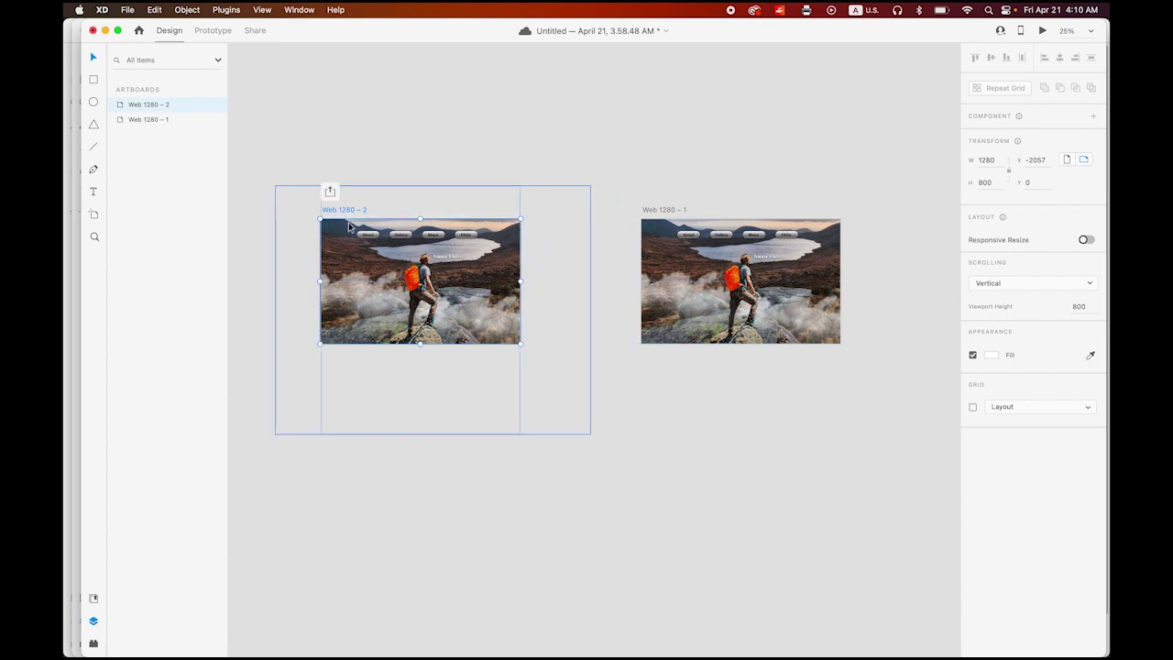
Enlarge the BG image in the duplicate artboard's group to about 1642 × 2046 and move it up to about X -181, Y -784
click(371, 300)
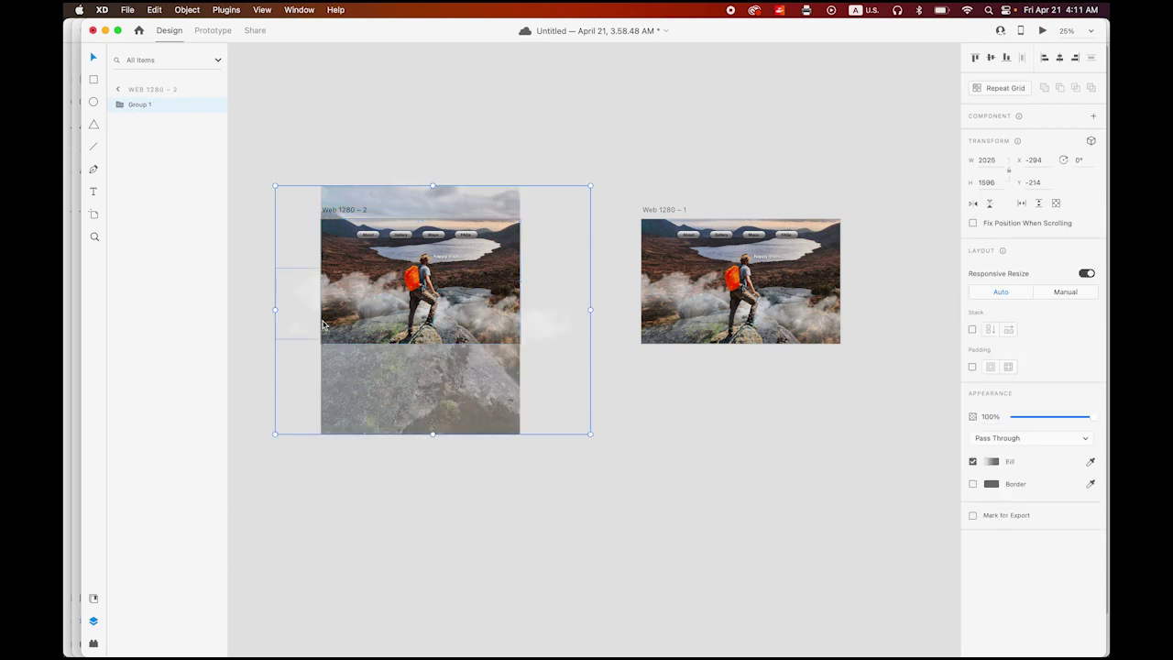
click(119, 104)
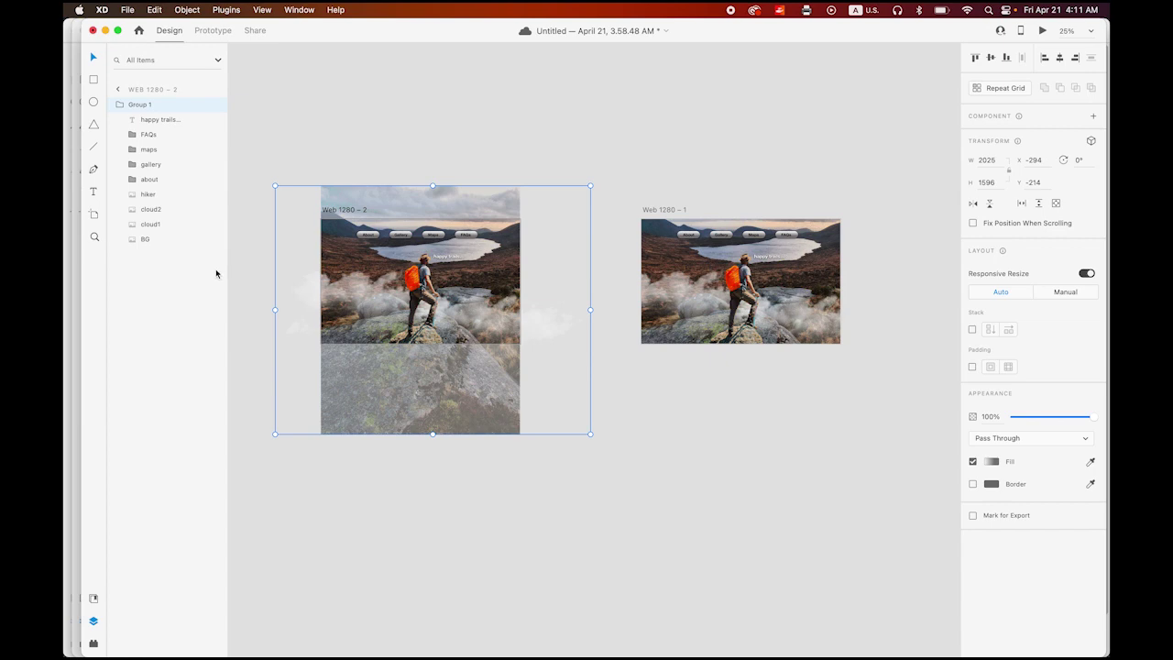
click(144, 241)
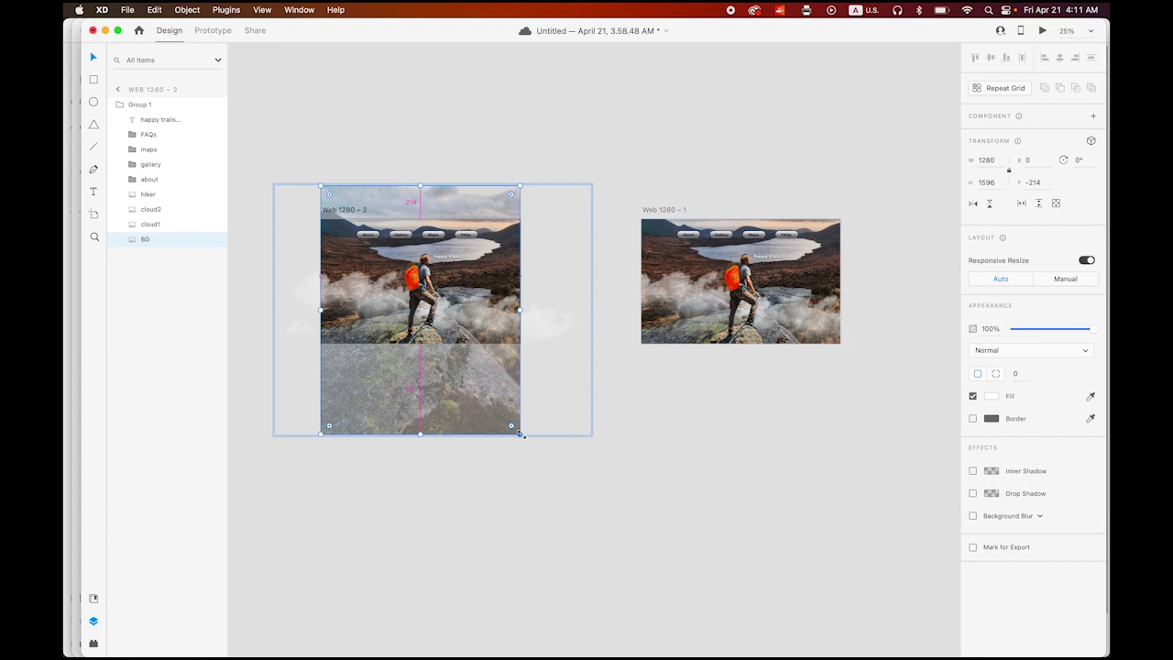
drag(521, 435, 554, 470)
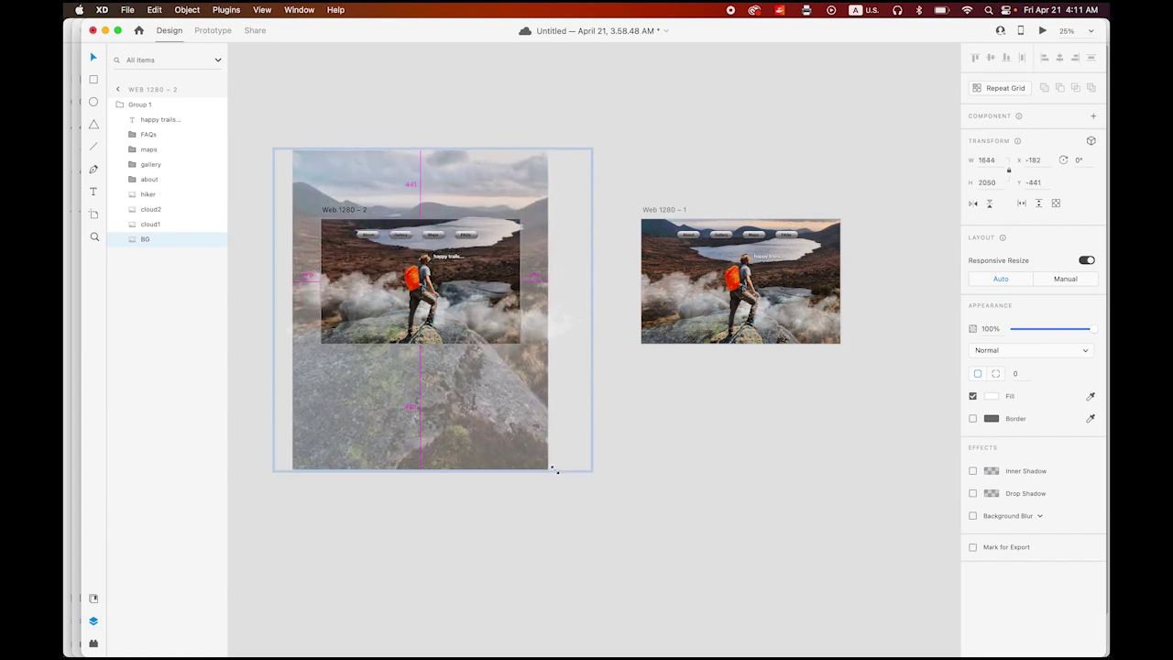
drag(493, 433, 491, 384)
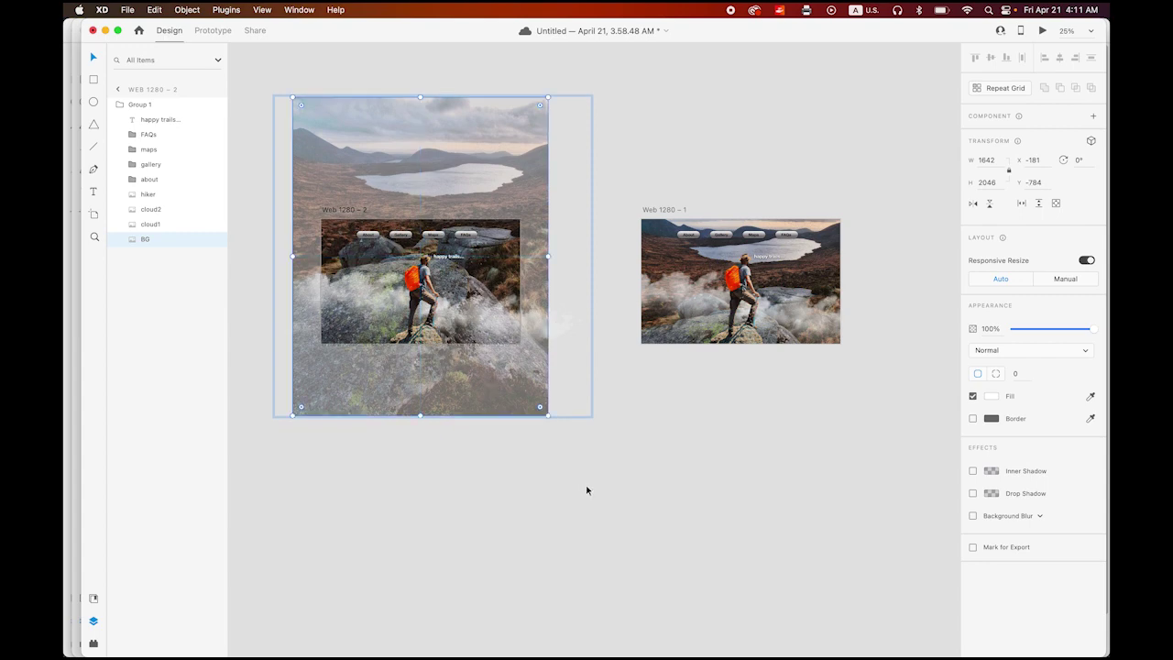
Move cloud1 off the duplicate artboard's left side to about X -1273 and cloud2 off its right side to about X 1251
click(155, 225)
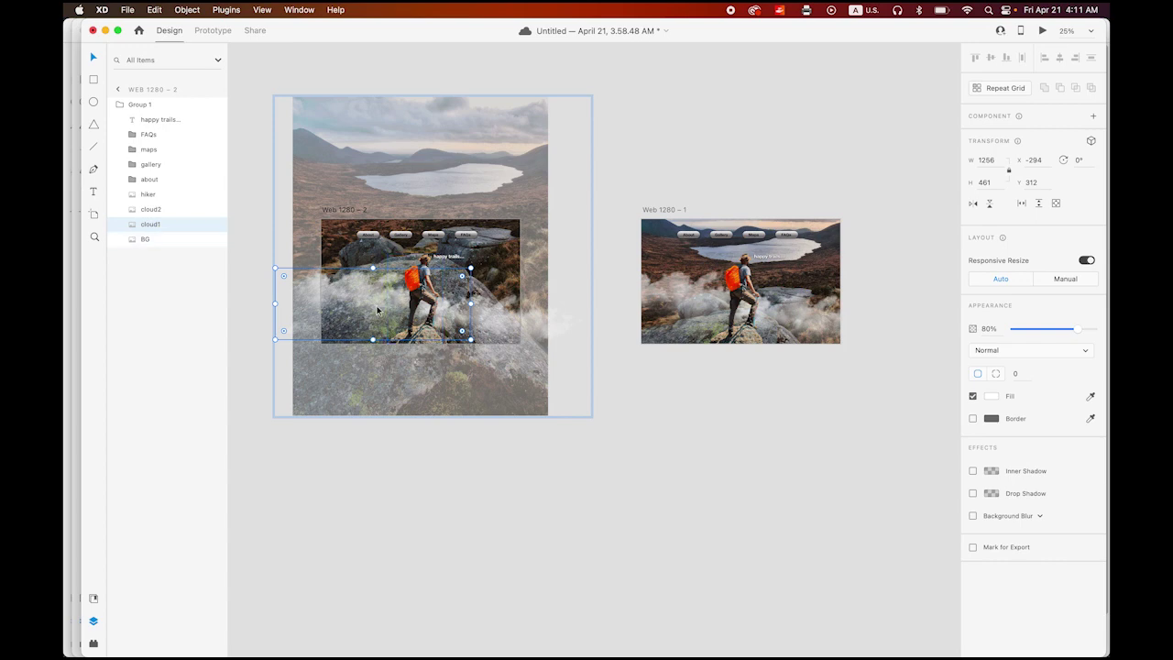
drag(378, 309, 262, 303)
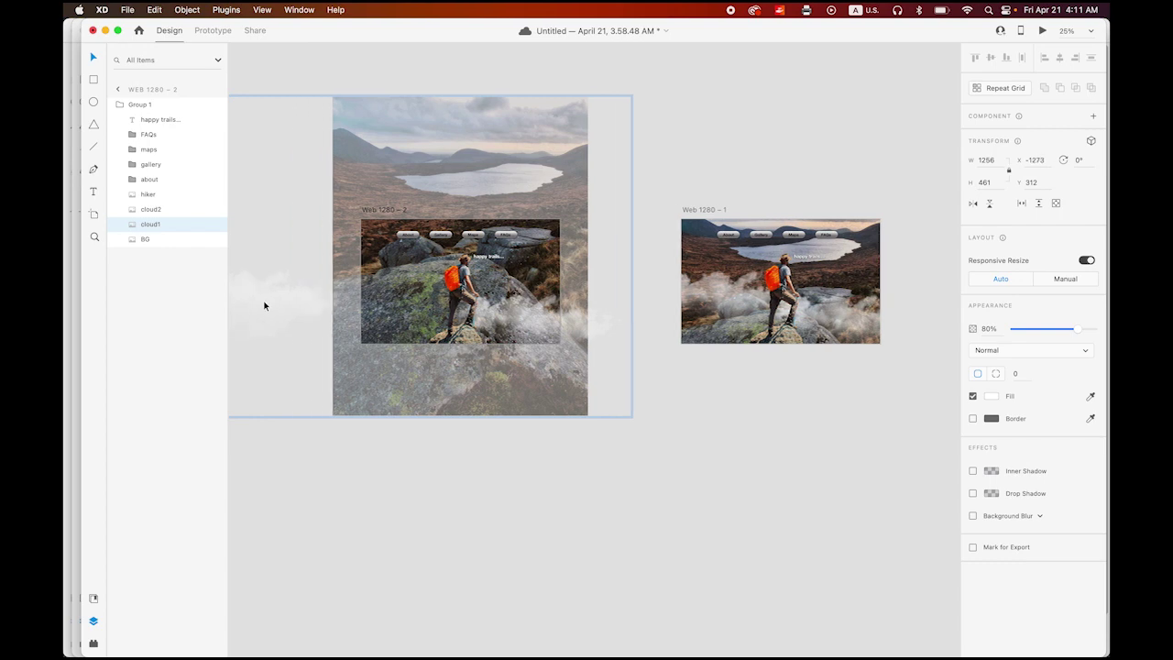
click(157, 213)
drag(514, 326, 633, 333)
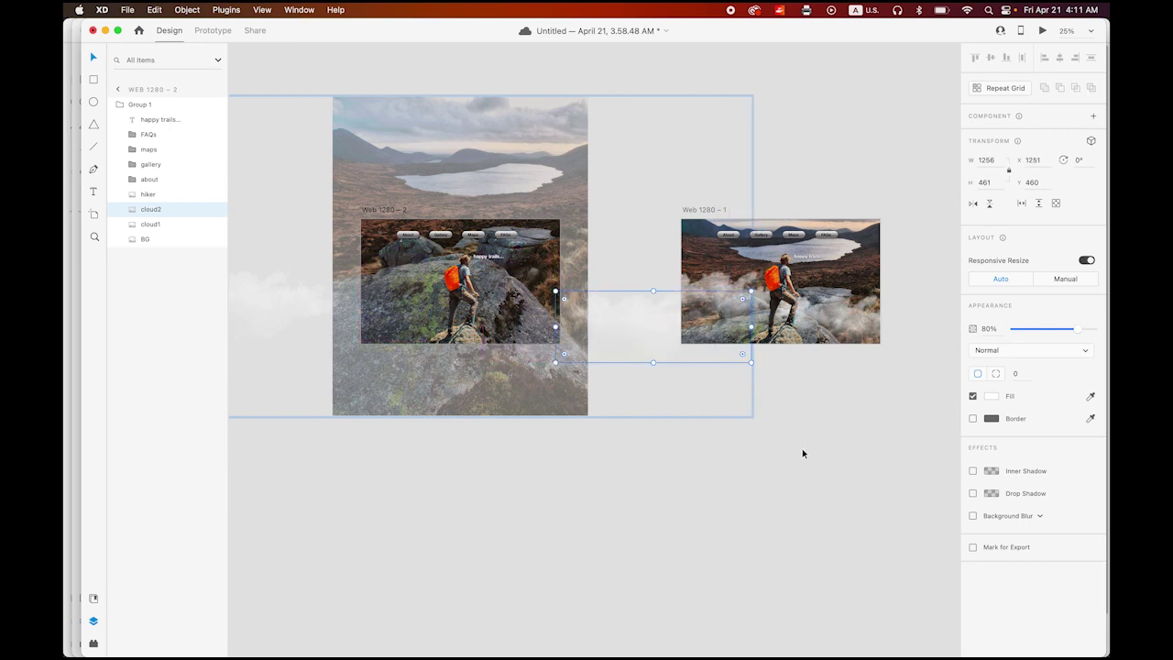
Shrink the duplicate artboard's hiker to about 247 × 398 and move him down to the artboard's lower edge, at about Y 405
click(155, 198)
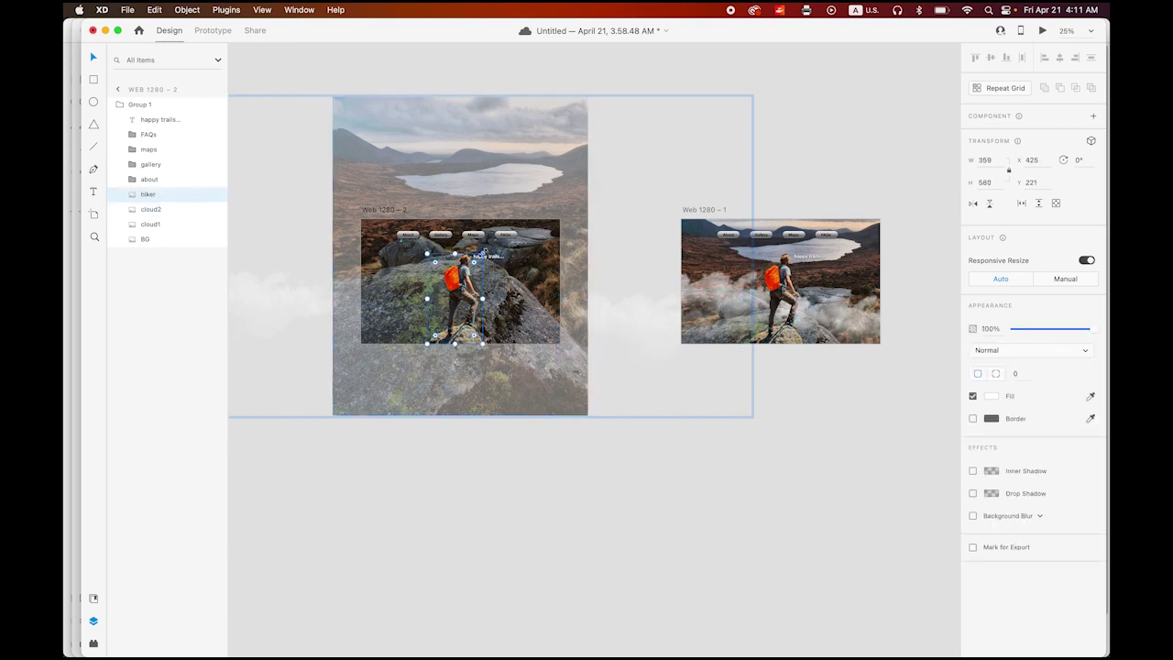
drag(483, 253, 474, 266)
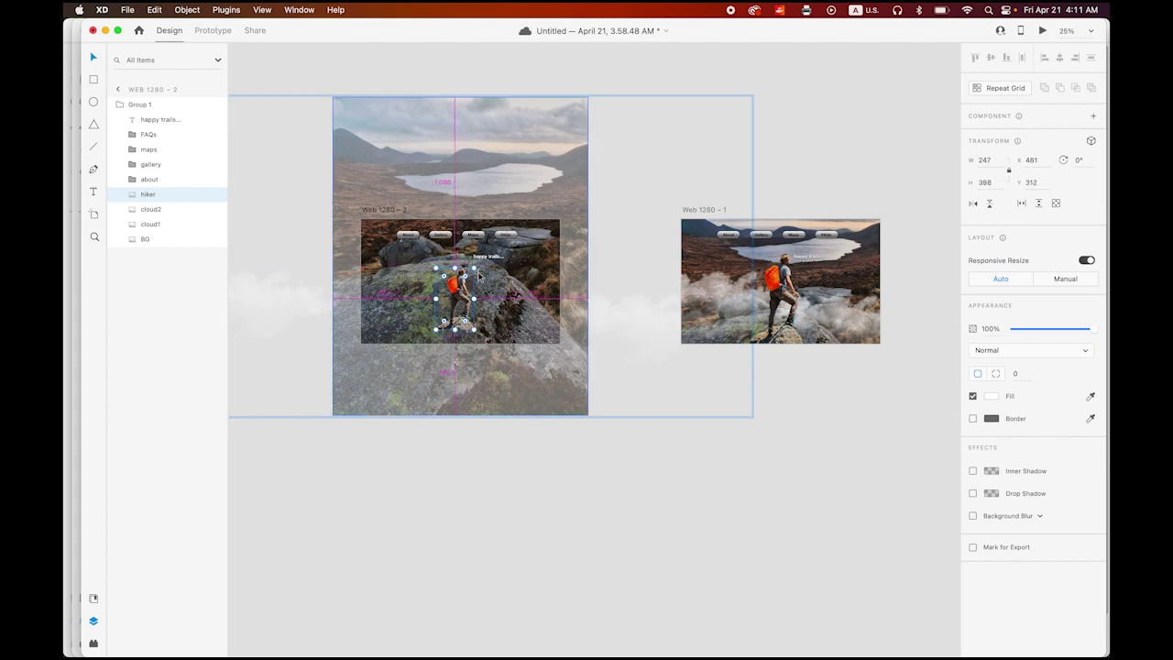
scroll(456, 327, up, 3)
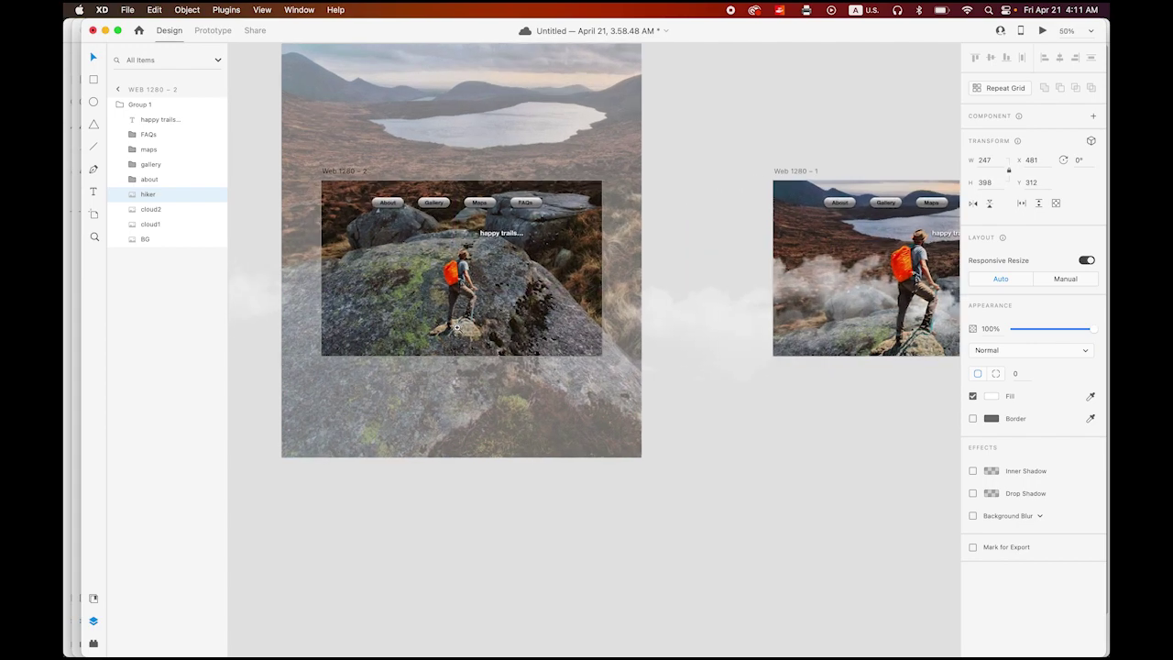
scroll(456, 327, up, 4)
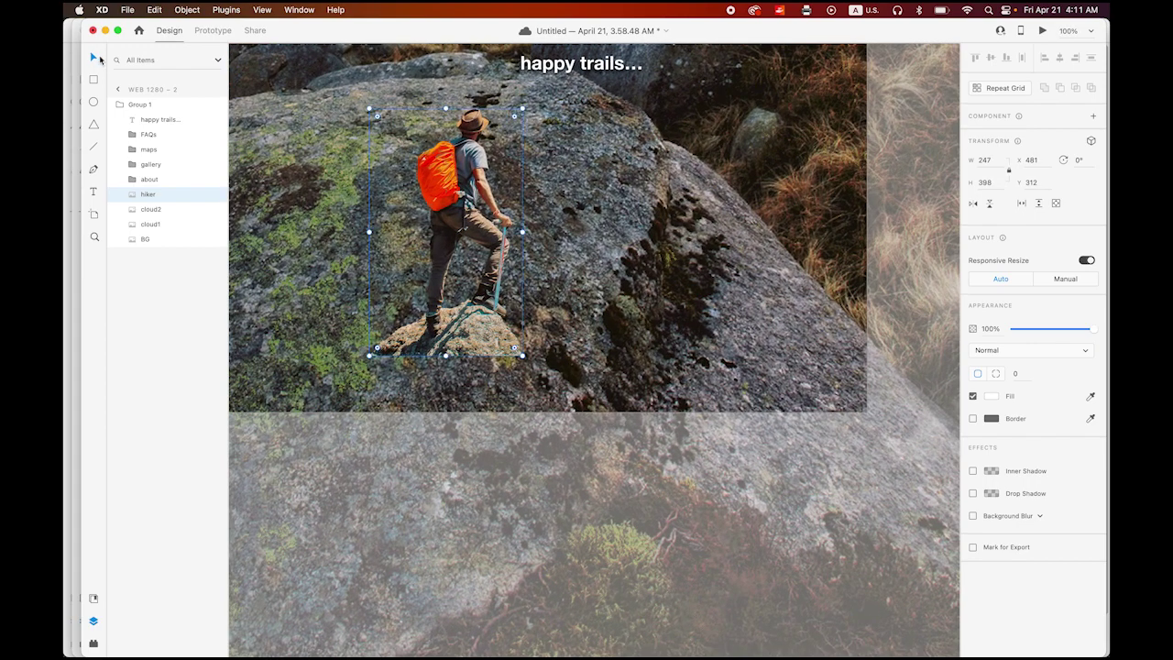
drag(462, 175, 458, 235)
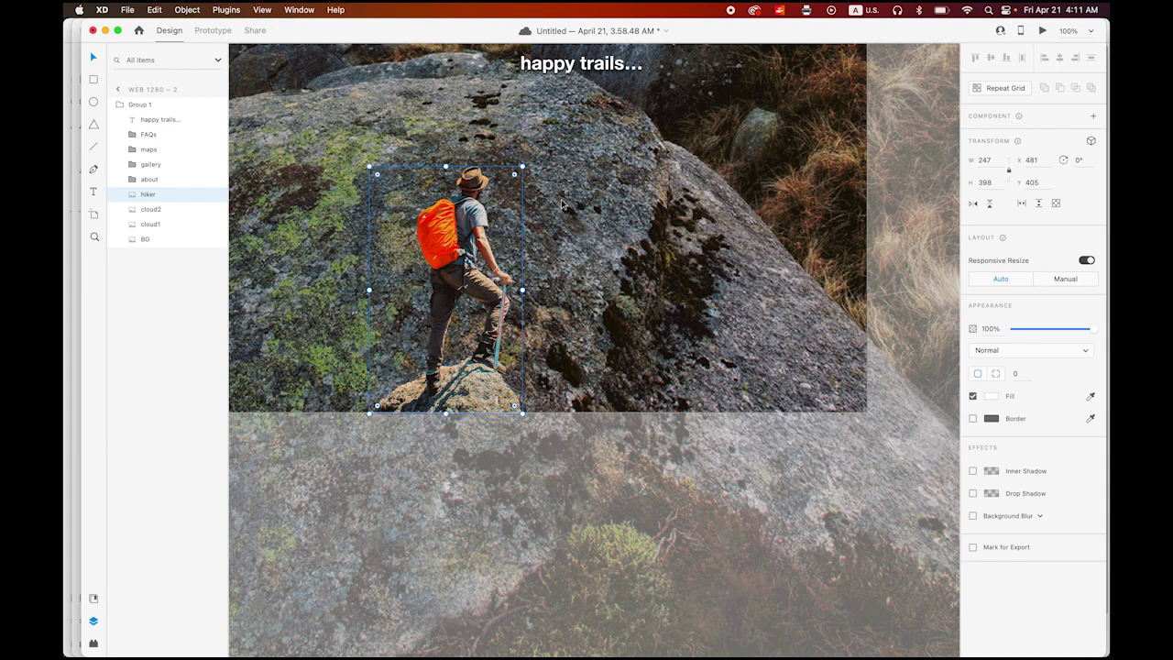
alt+click(551, 181)
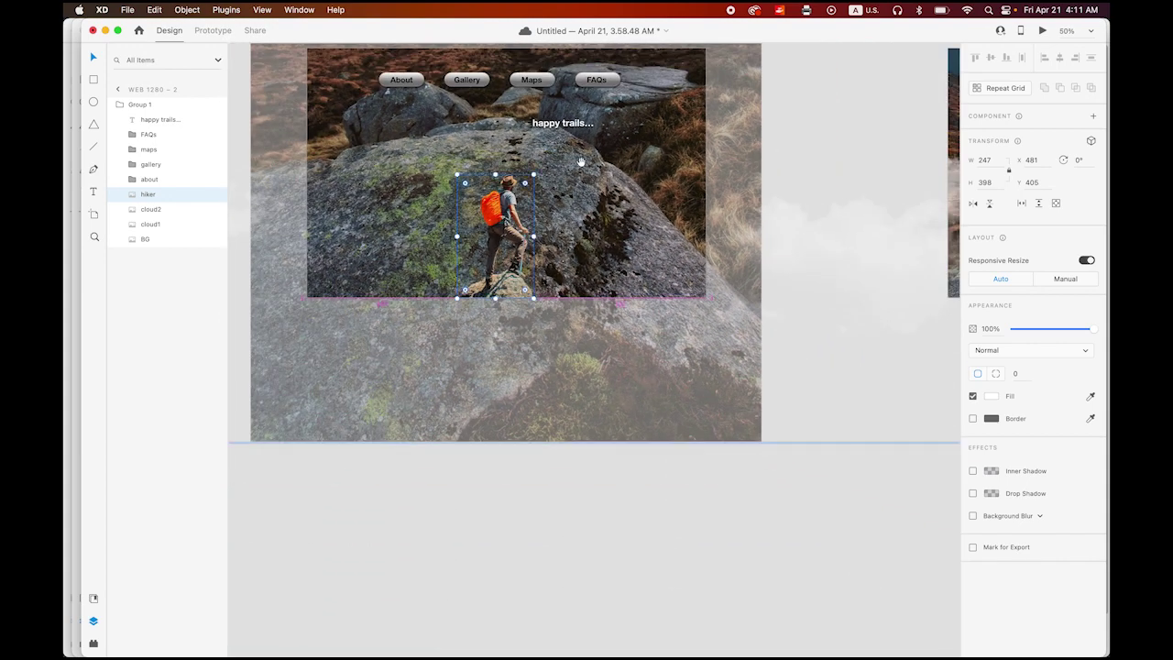
scroll(539, 157, up, 2)
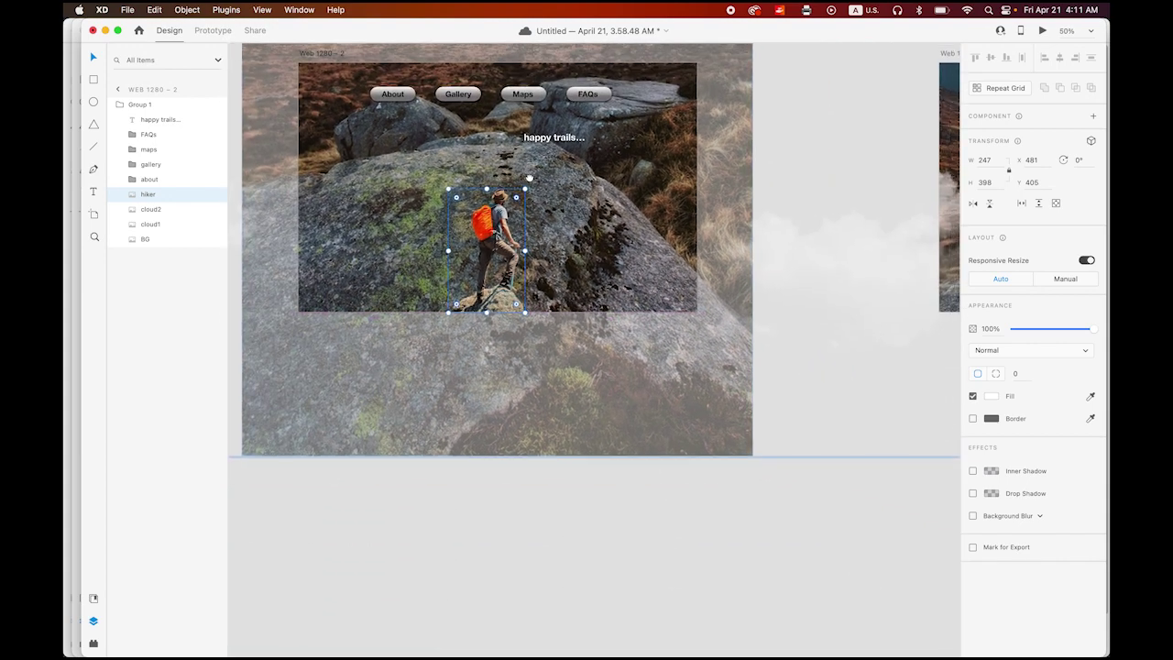
Change the duplicate artboard's tagline to "got trails?" and move it to the artboard's horizontal centre at X 569, Y 221
click(161, 120)
click(92, 191)
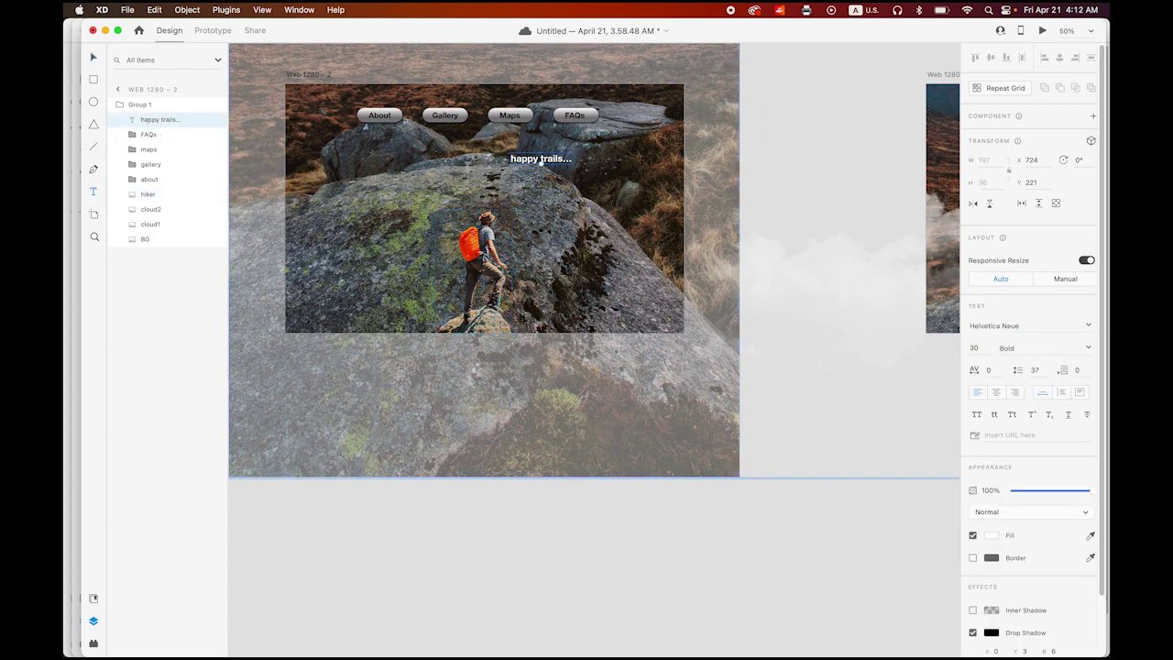
click(540, 162)
key(super+a)
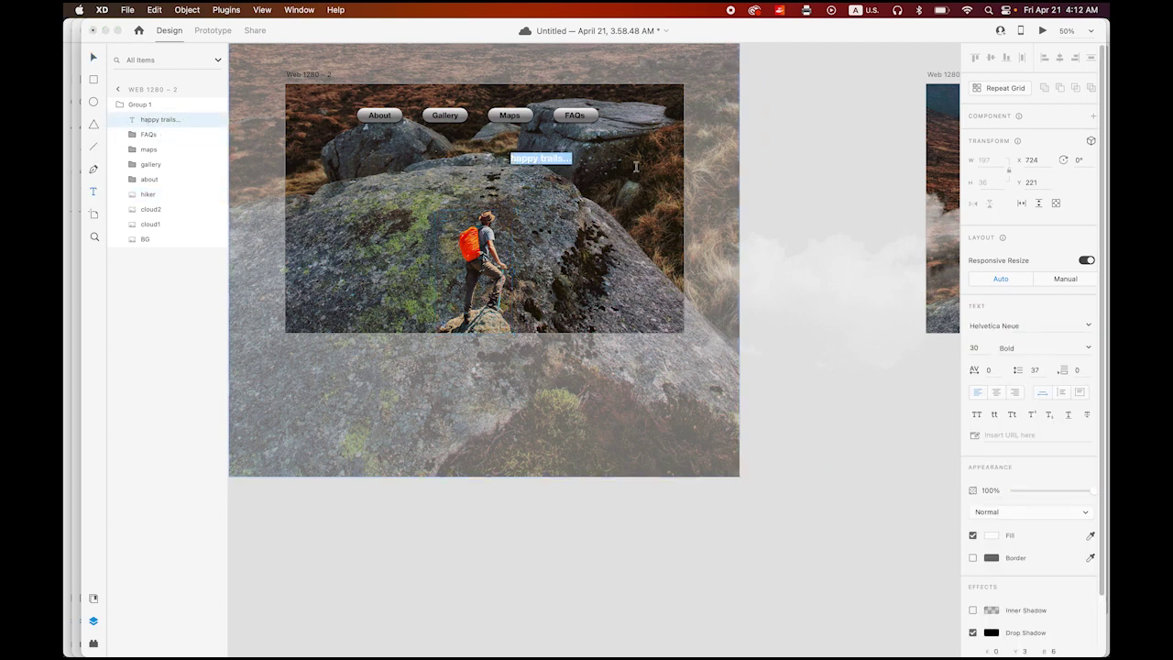
text(Got tr)
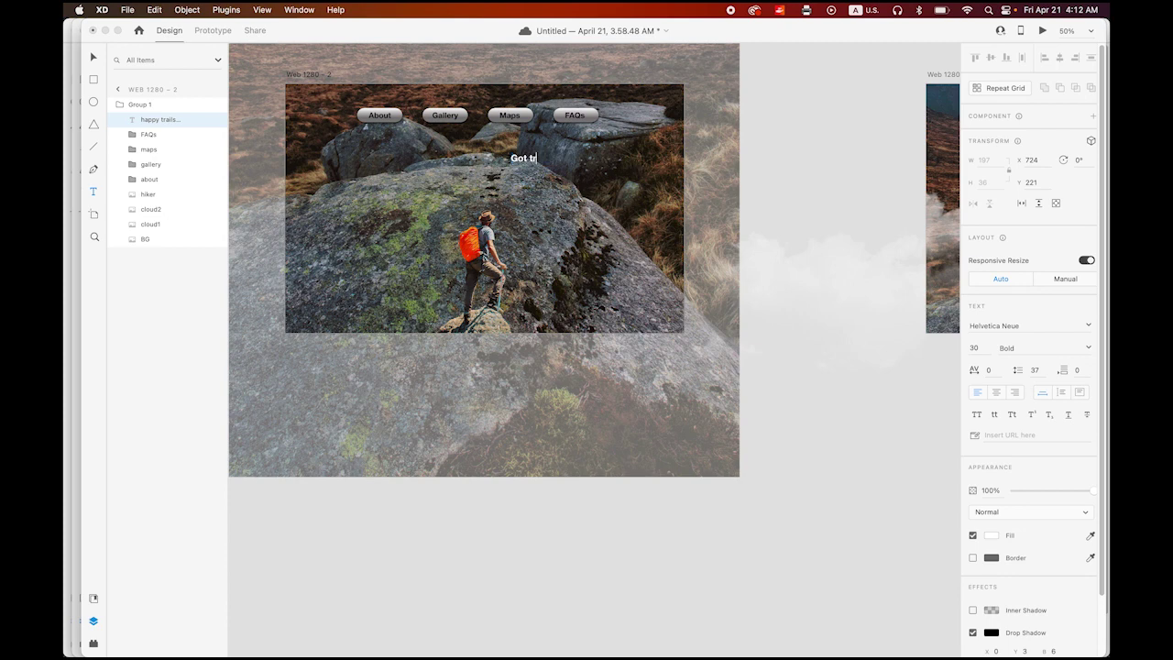
text(ai)
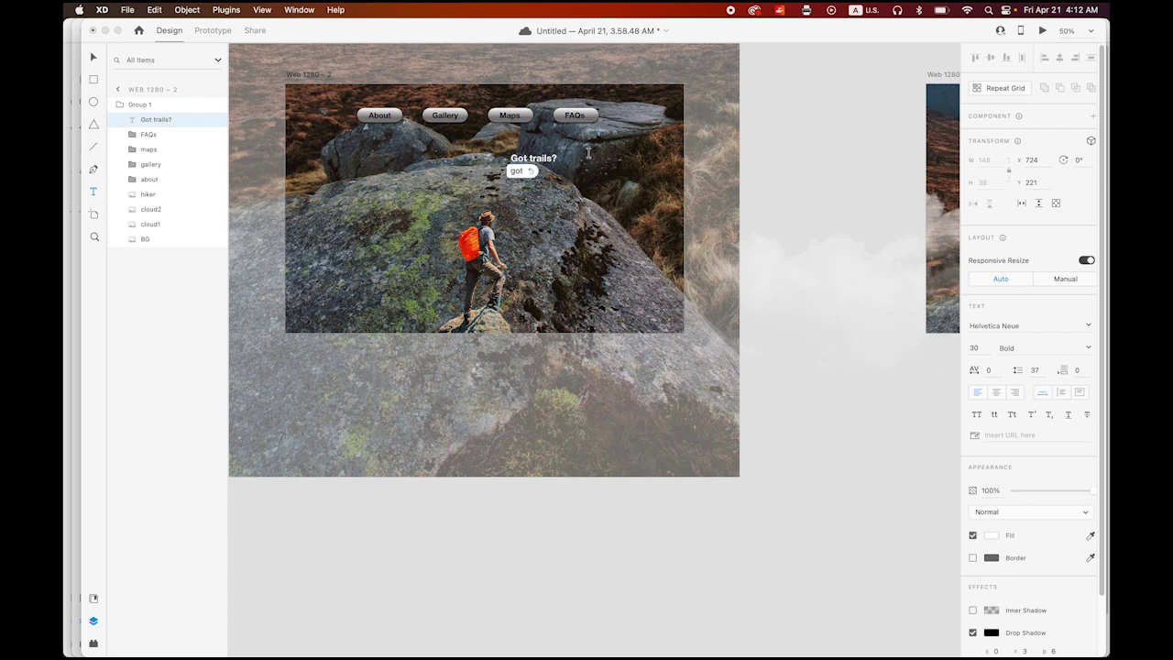
key(Escape)
text(g)
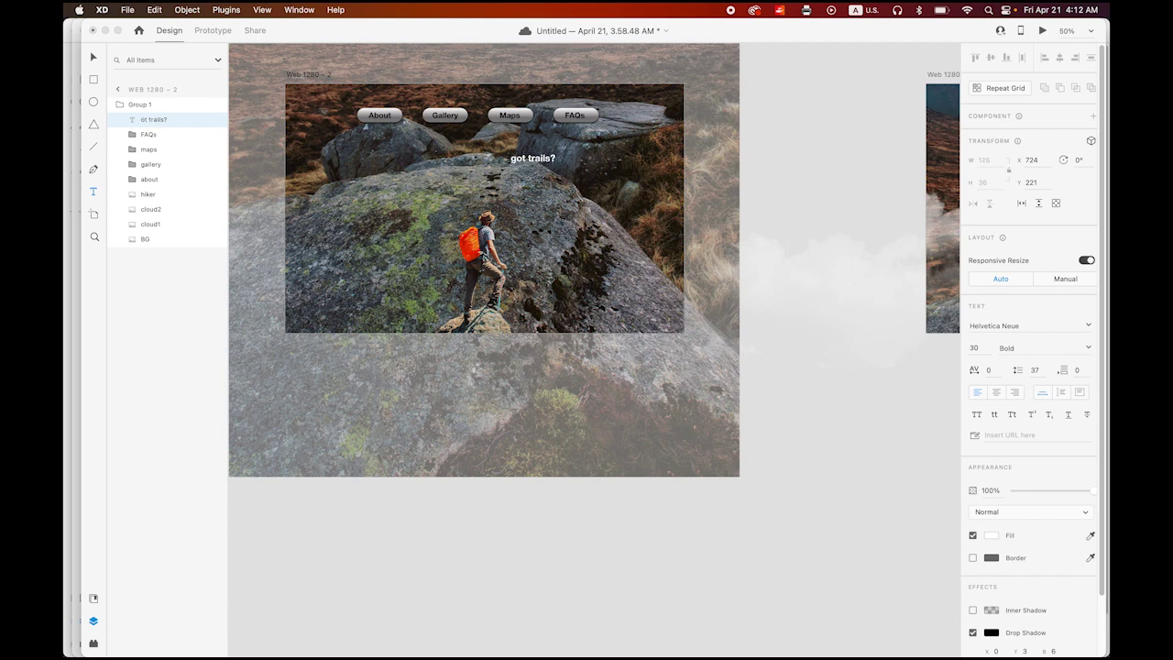
key(Escape)
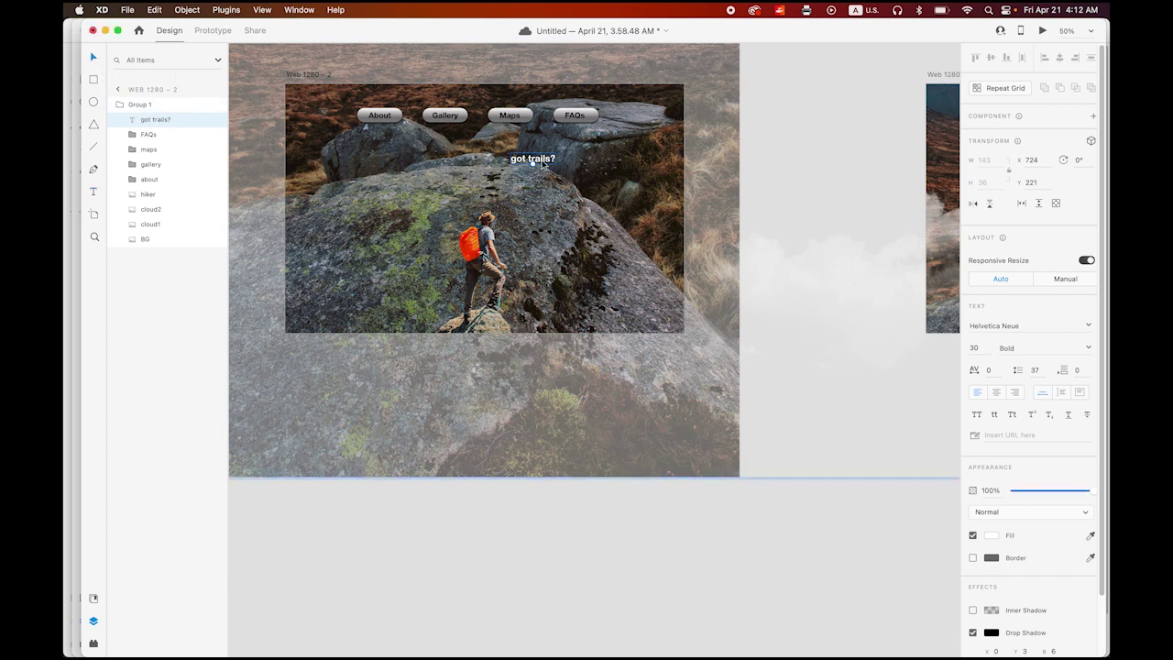
drag(542, 165, 508, 171)
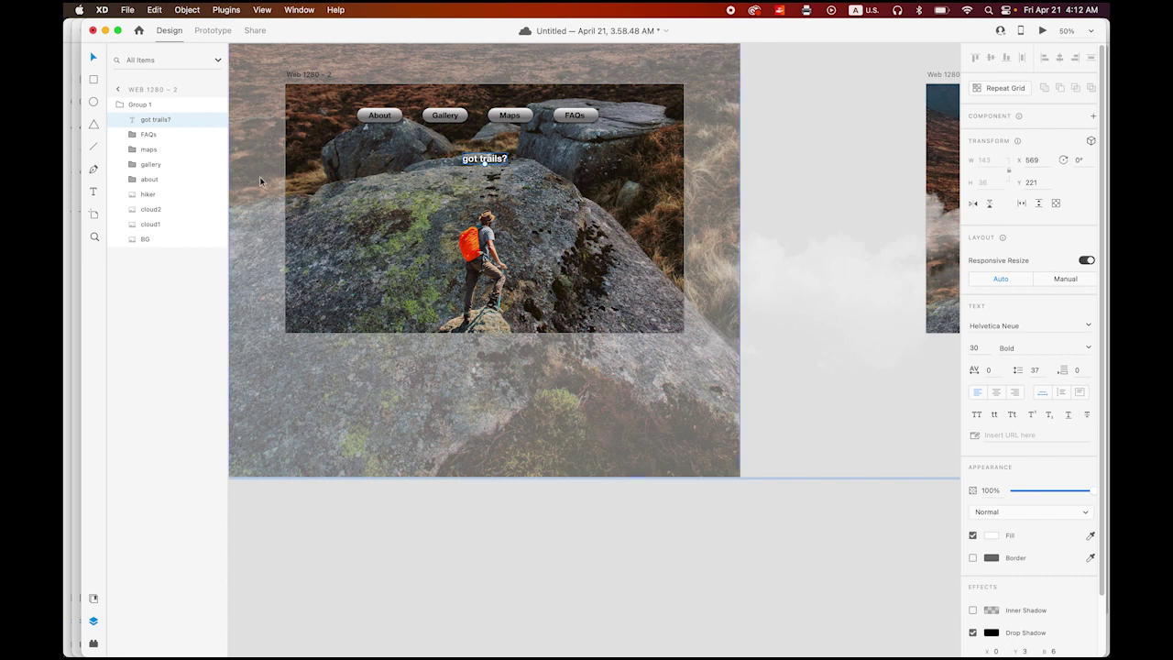
Import arrow.svg into the duplicate artboard, enlarge it to about 108 × 108 and centre it just below the tagline at about X 586, Y 274
click(127, 9)
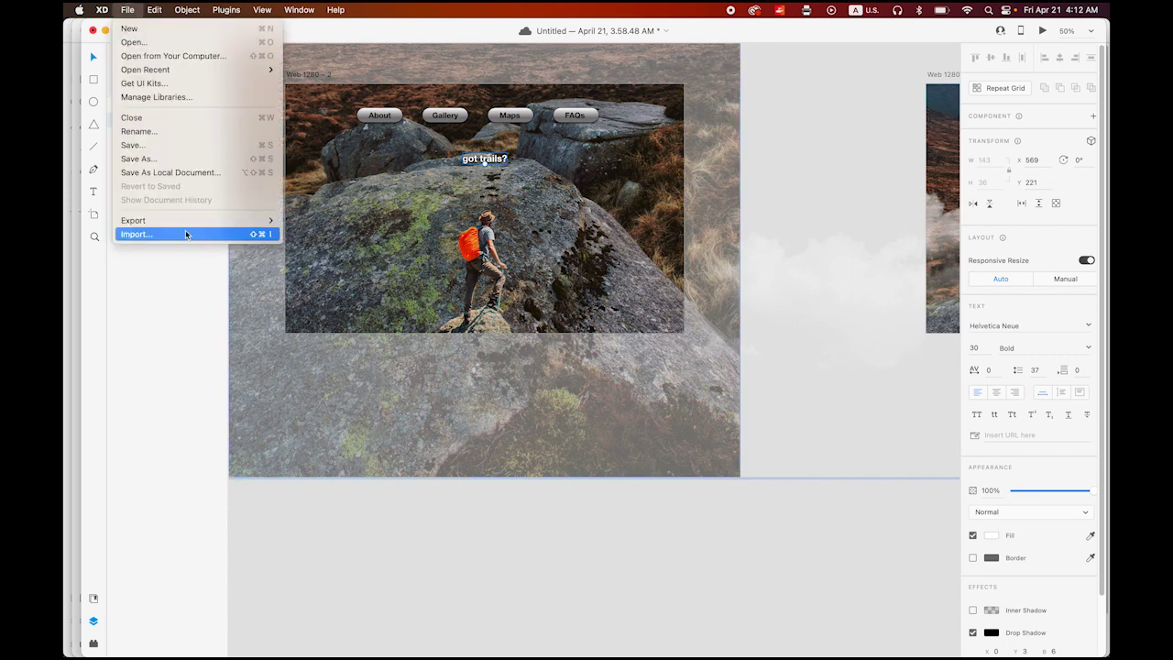
click(186, 234)
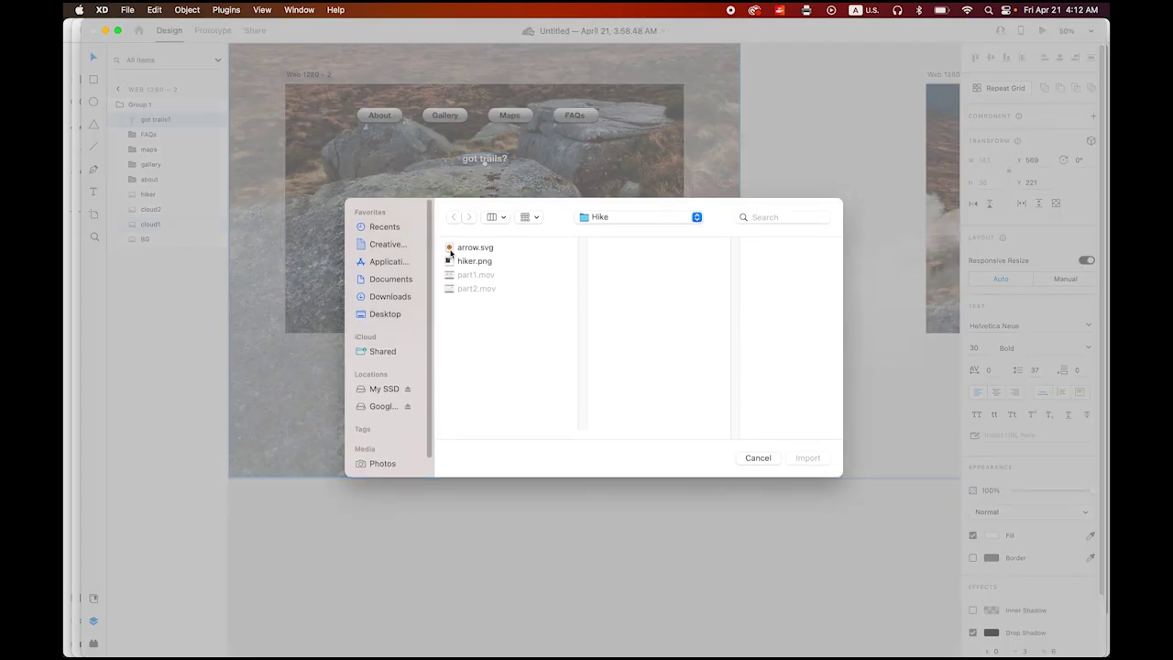
click(449, 253)
click(808, 458)
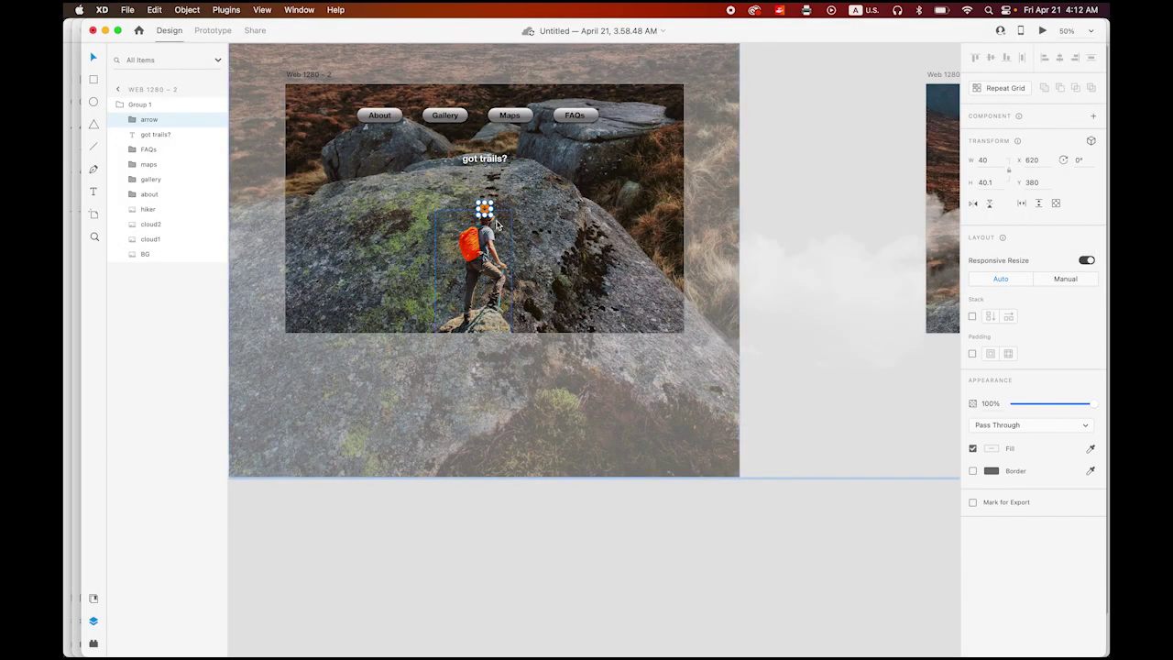
drag(495, 221, 484, 195)
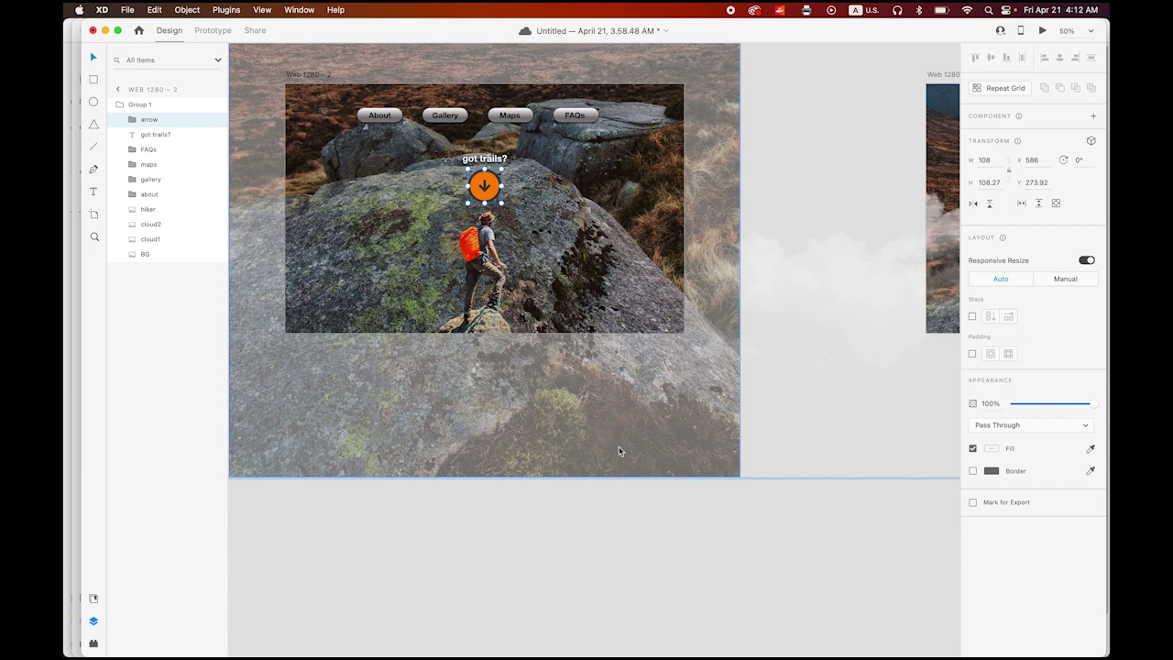
click(594, 528)
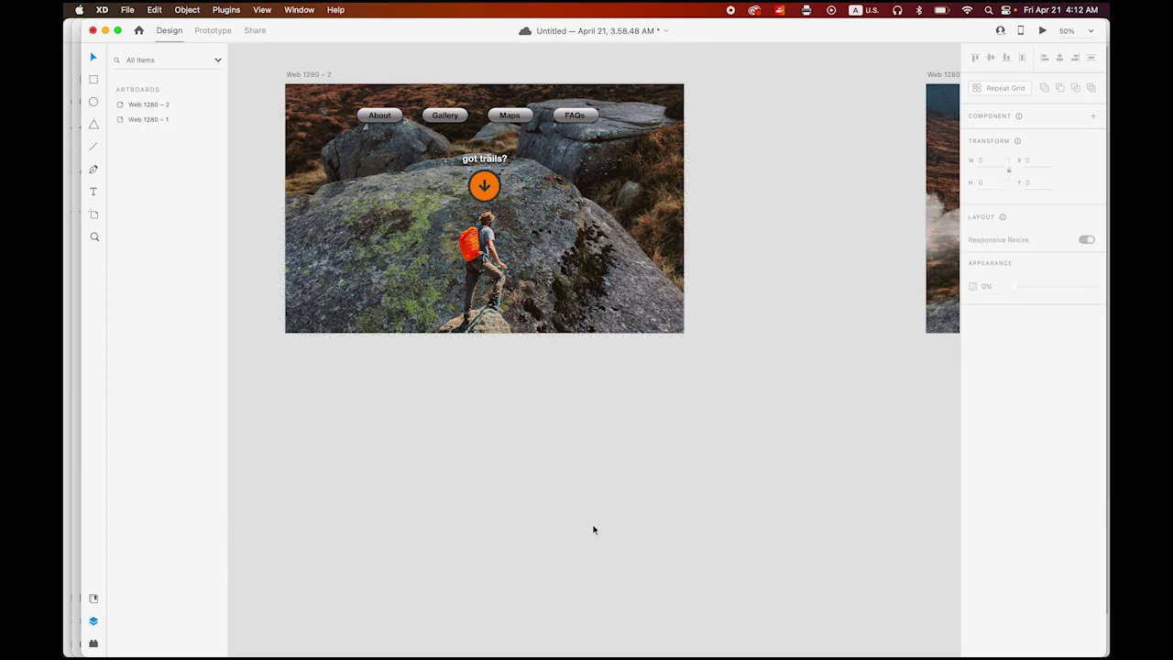
Move the About, Gallery, Maps and FAQs buttons together straight up off the duplicate artboard, to about Y -79
click(364, 152)
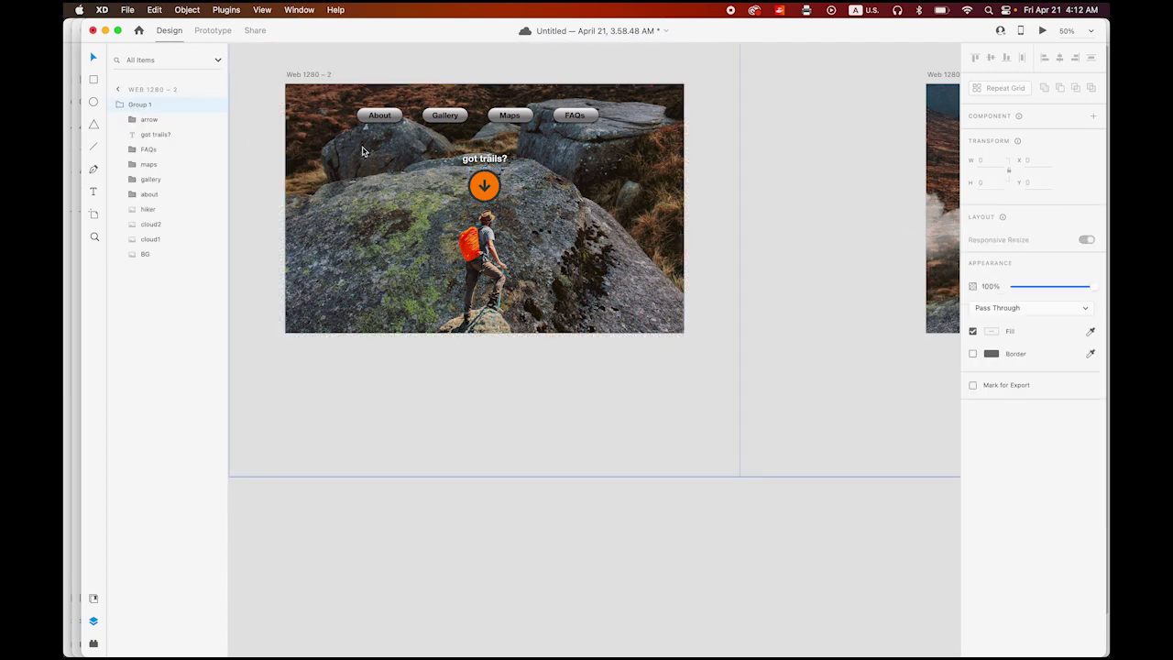
scroll(604, 250, up, 5)
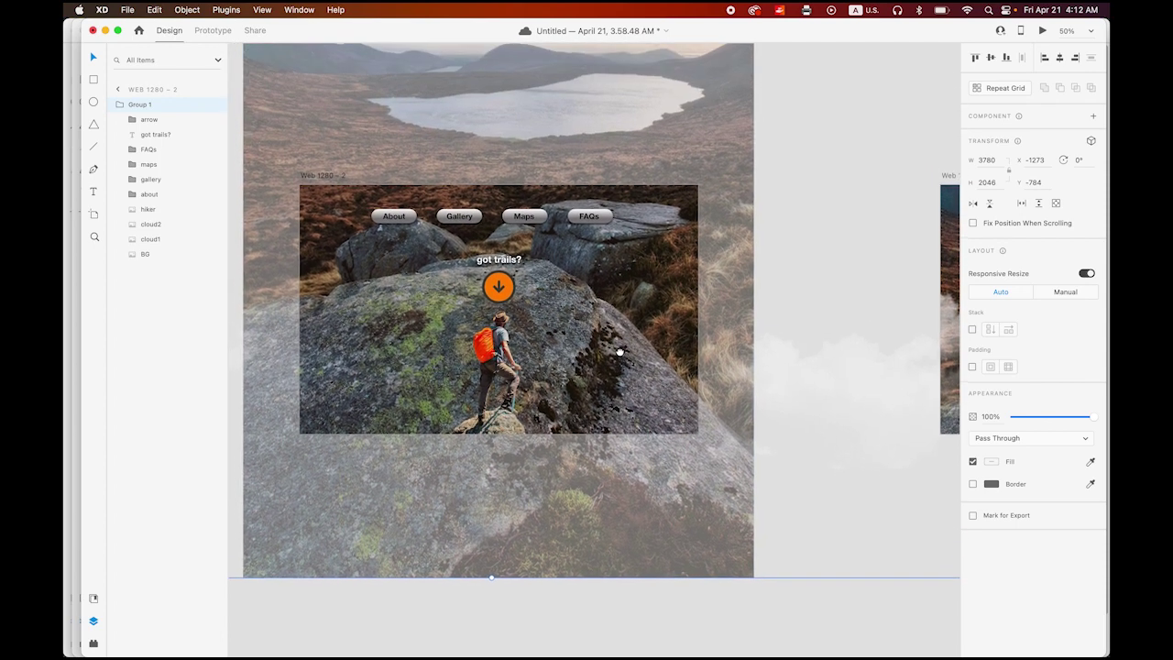
click(154, 196)
shift+click(153, 179)
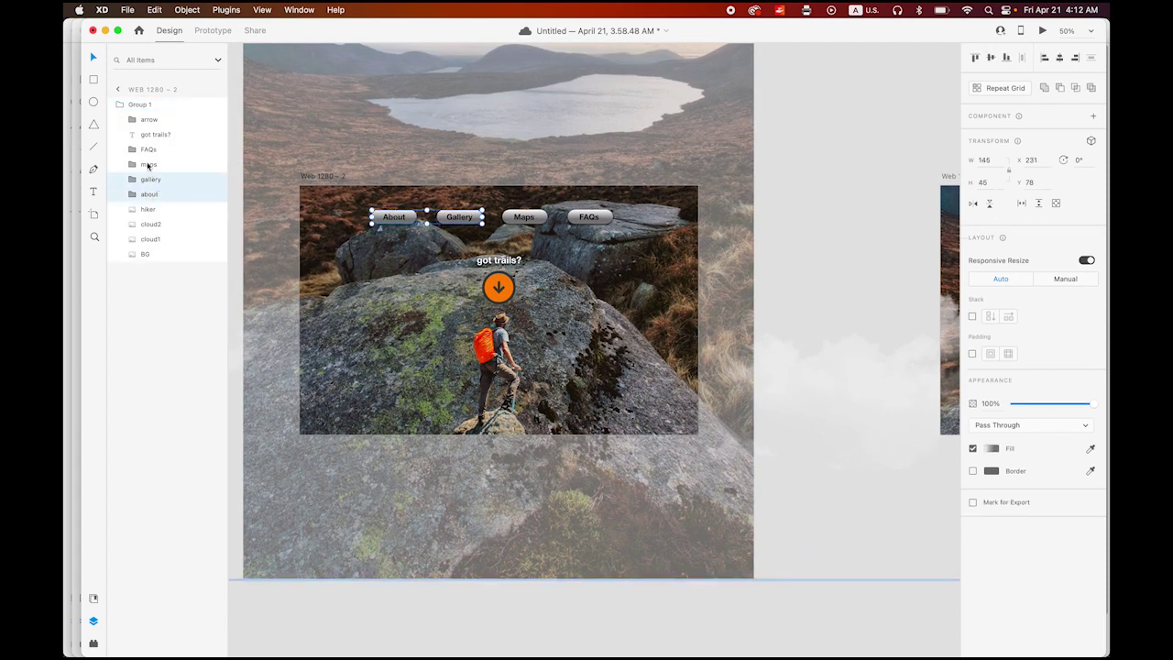
shift+click(149, 164)
shift+click(150, 149)
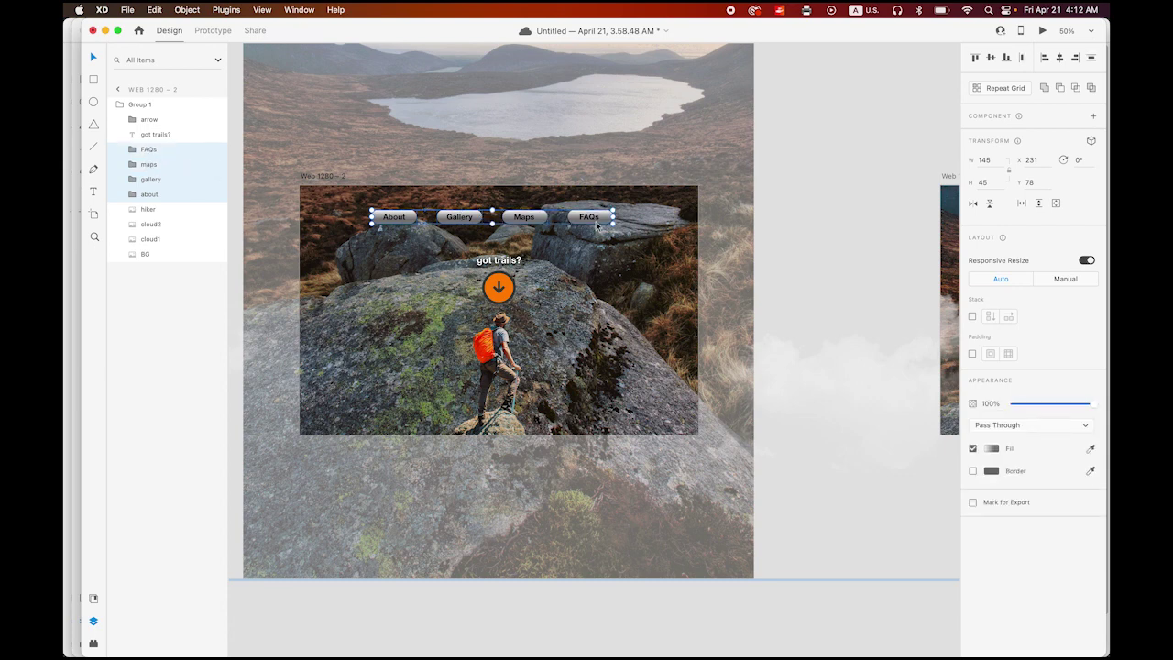
drag(593, 221, 589, 171)
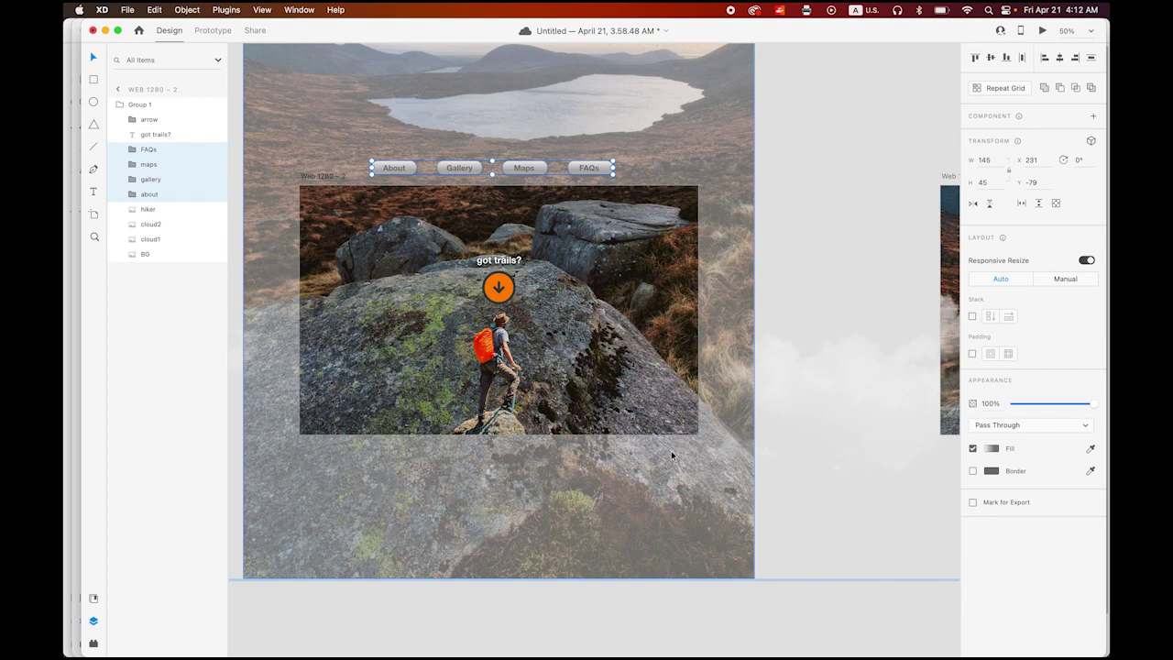
click(842, 600)
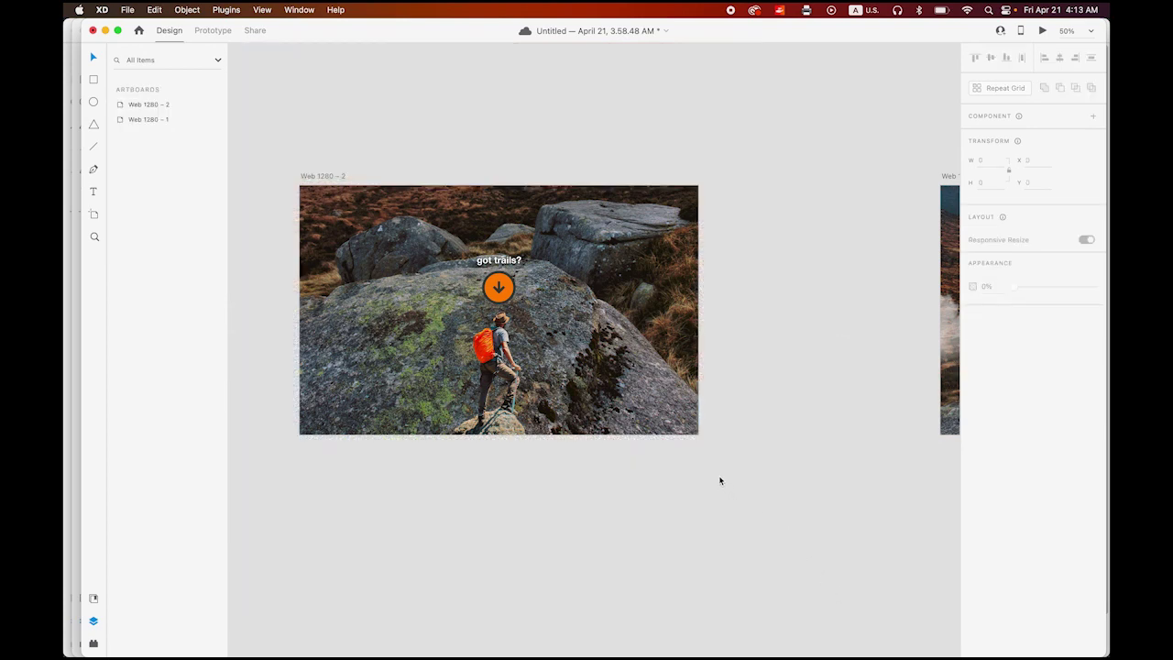
Link the arrow on Web 1280 – 2 to the Web 1280 – 1 artboard as a prototype interaction
alt+click(721, 424)
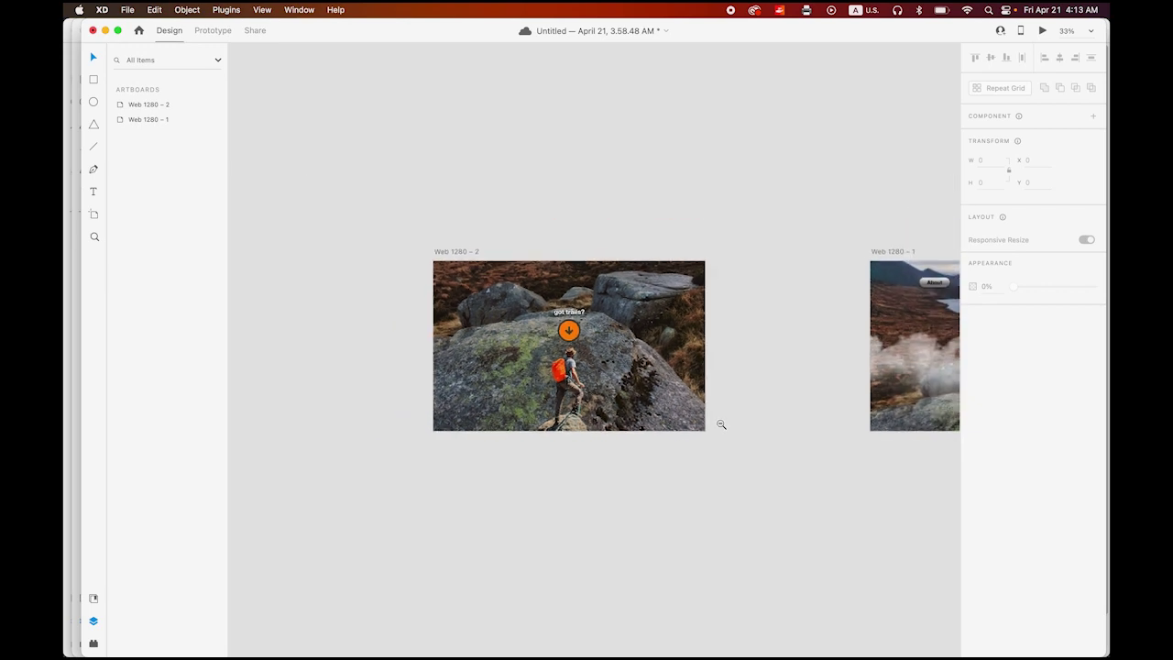
drag(733, 416, 583, 372)
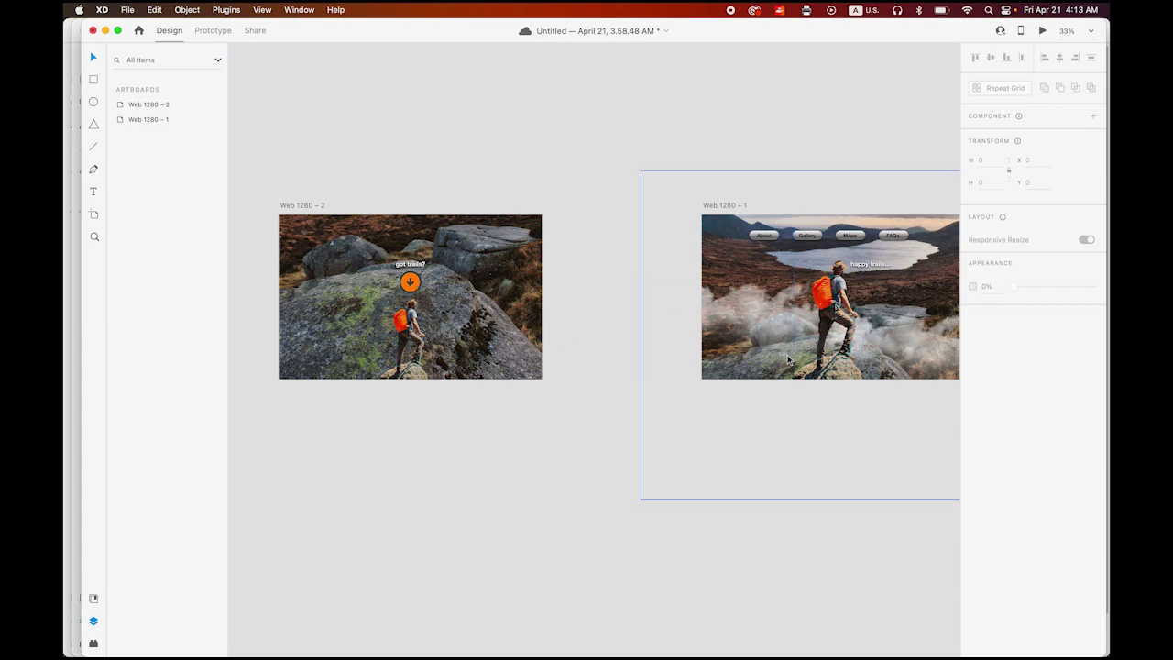
click(217, 34)
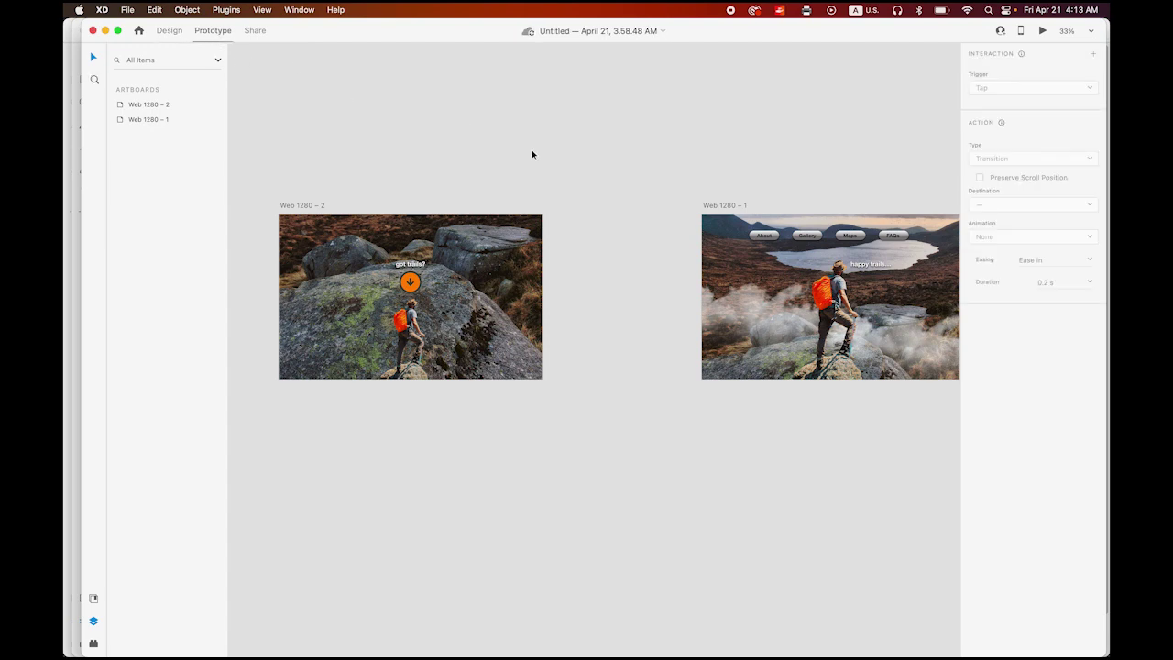
click(390, 318)
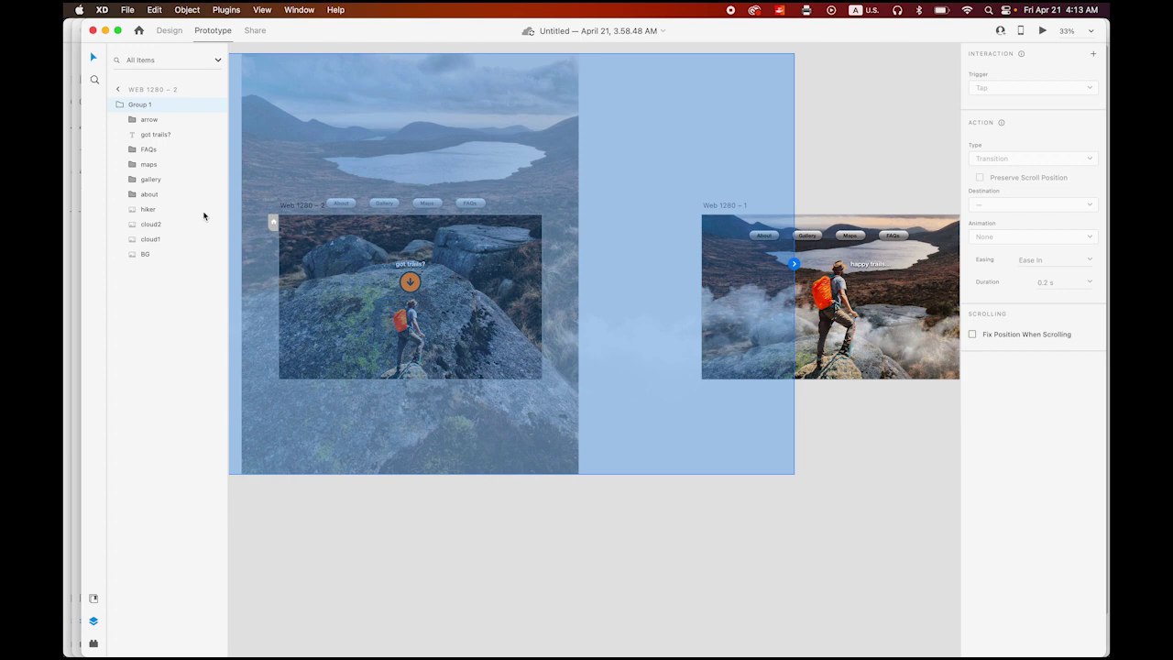
click(158, 121)
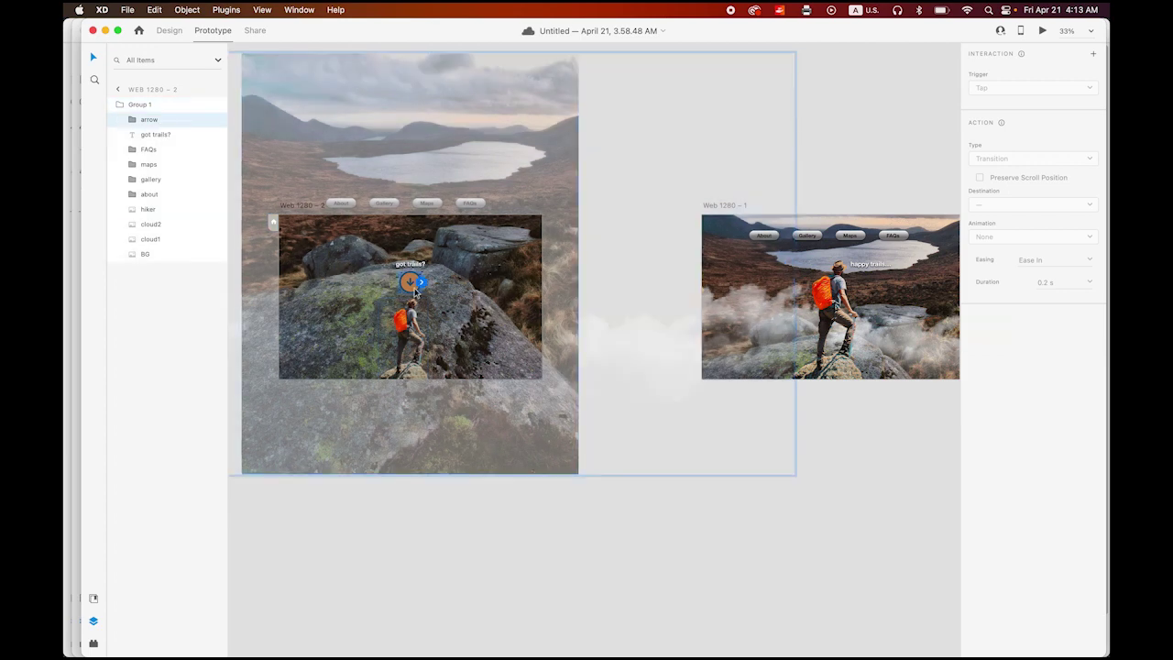
drag(421, 281, 732, 323)
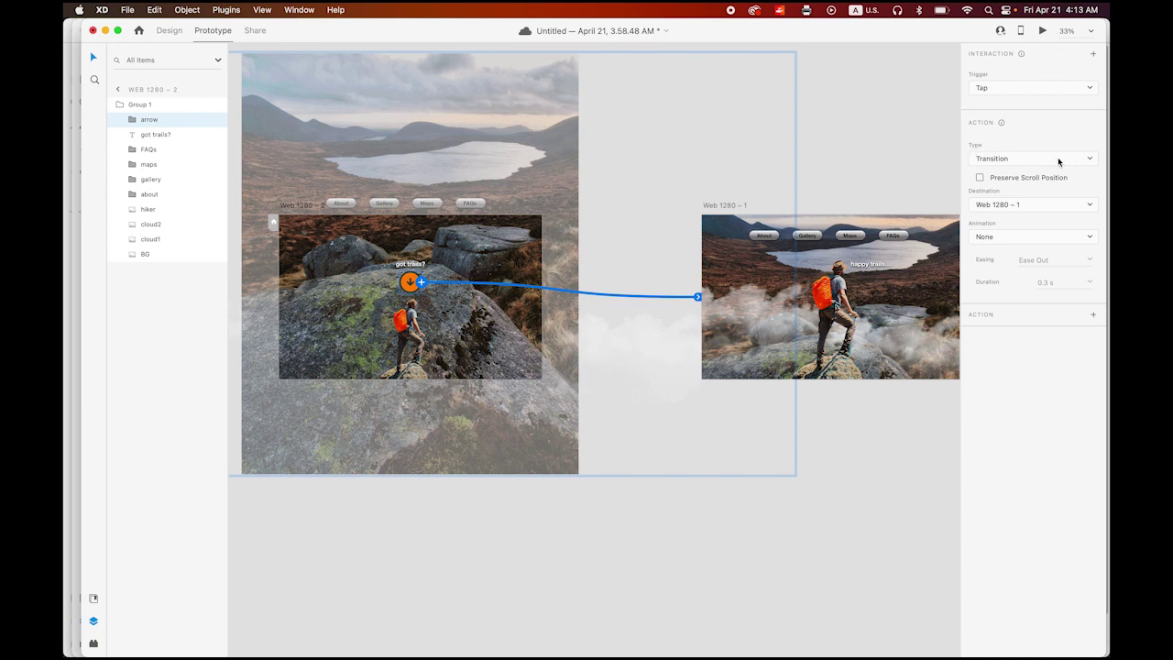
Set the arrow's interaction to Auto-Animate with a duration of 1 s
click(1088, 160)
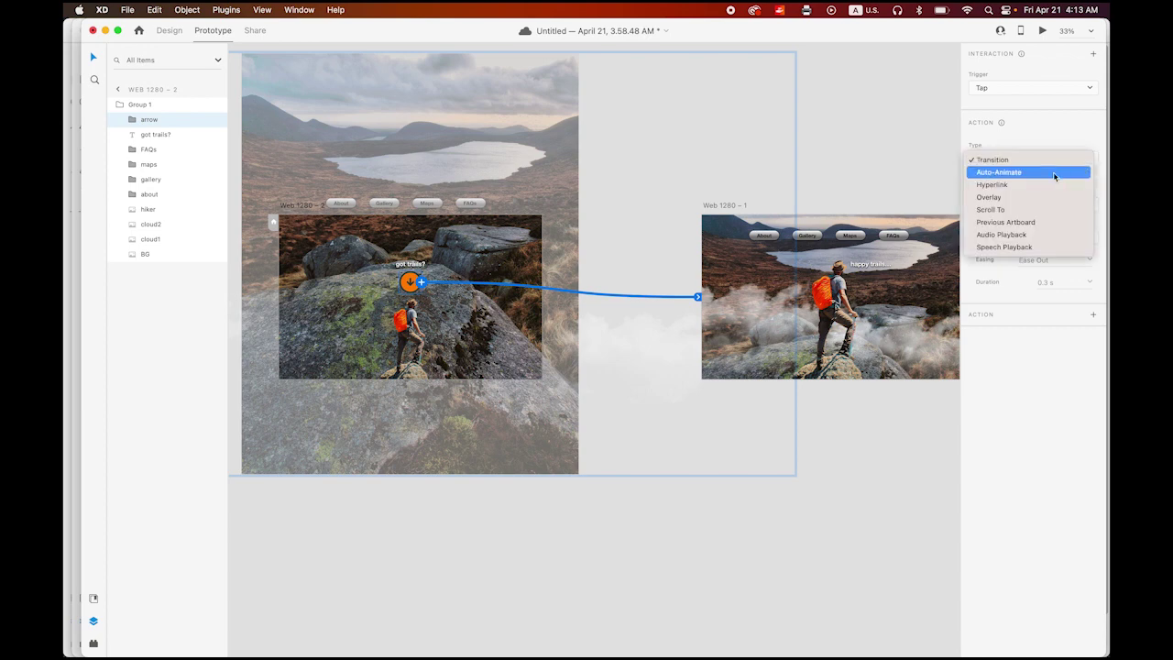
click(1054, 174)
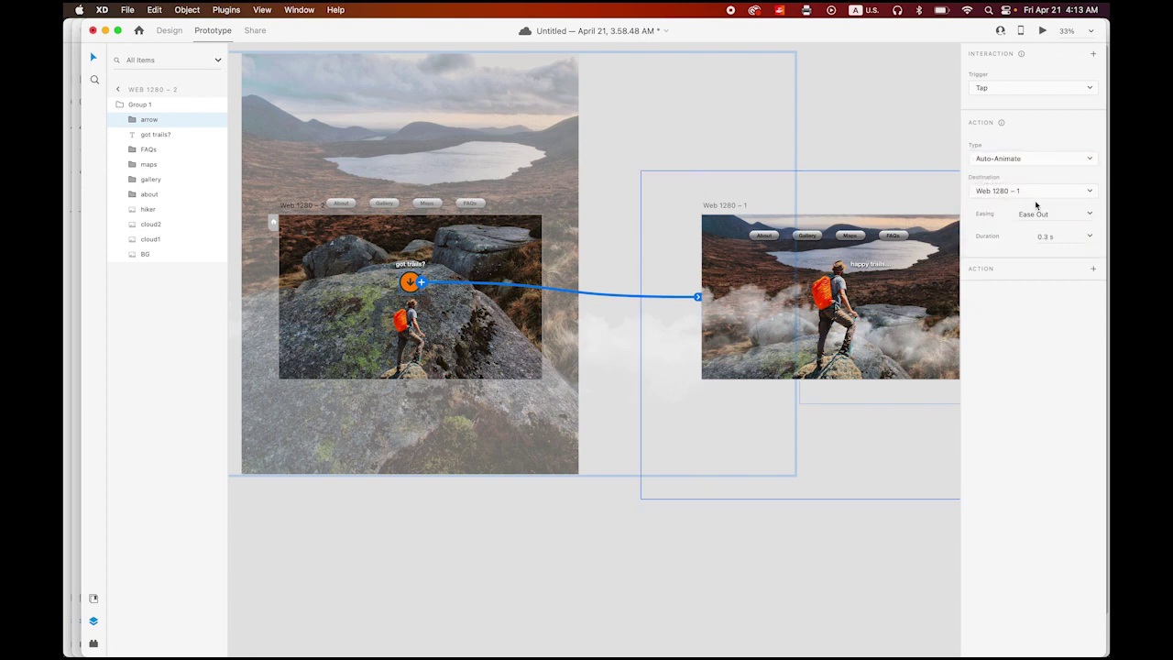
click(1090, 237)
click(1051, 291)
Link the hiker inside the Web 1280 – 1 group back to the Web 1280 – 2 artboard with a tap-triggered Auto-Animate interaction
click(840, 228)
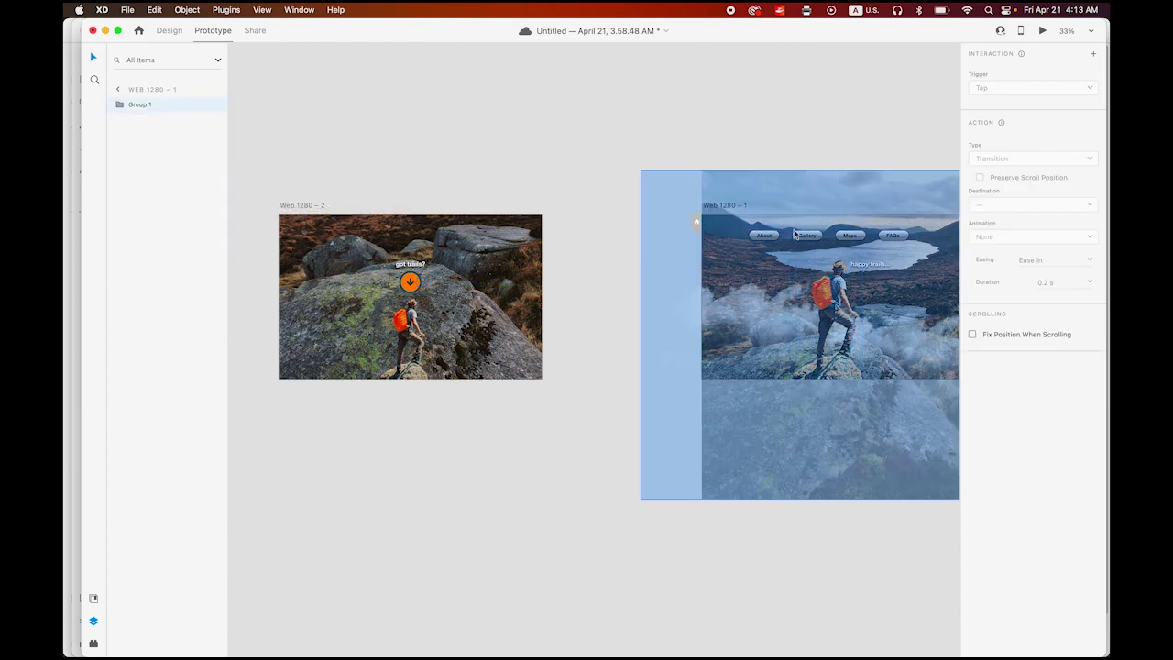
click(126, 106)
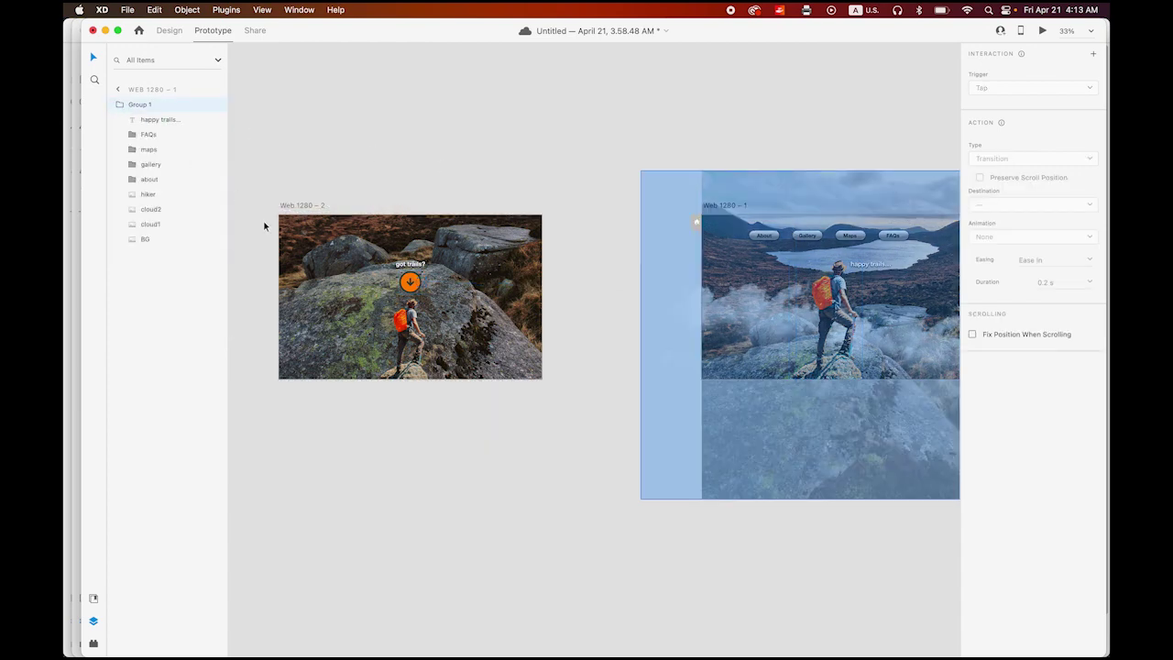
click(152, 194)
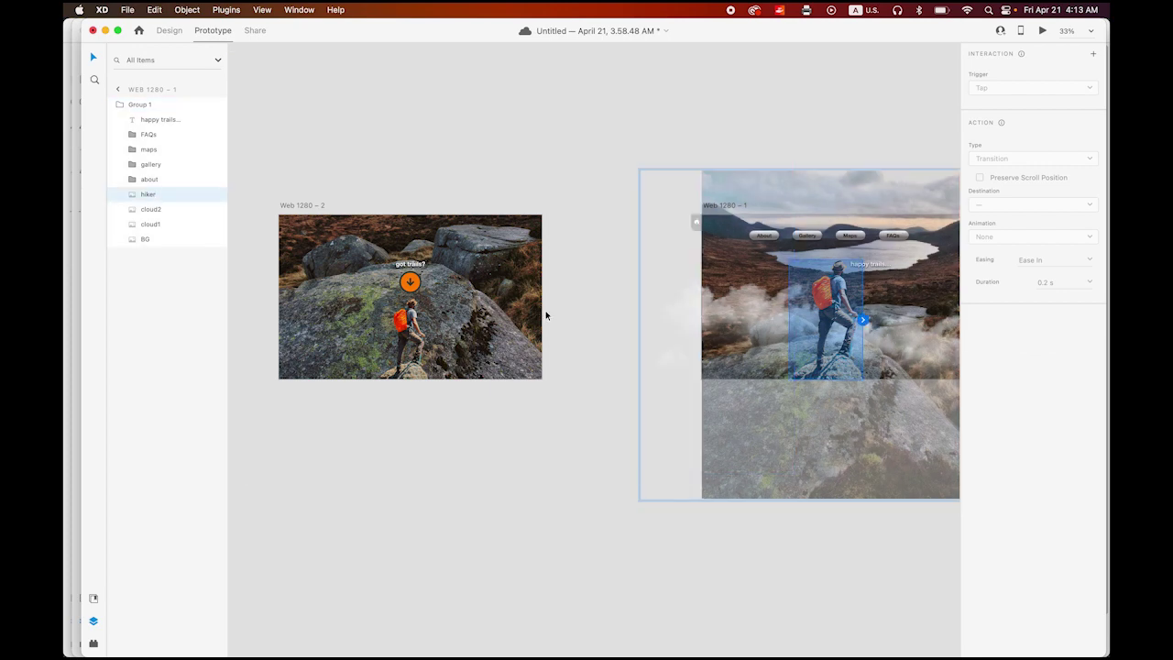
drag(864, 321, 458, 293)
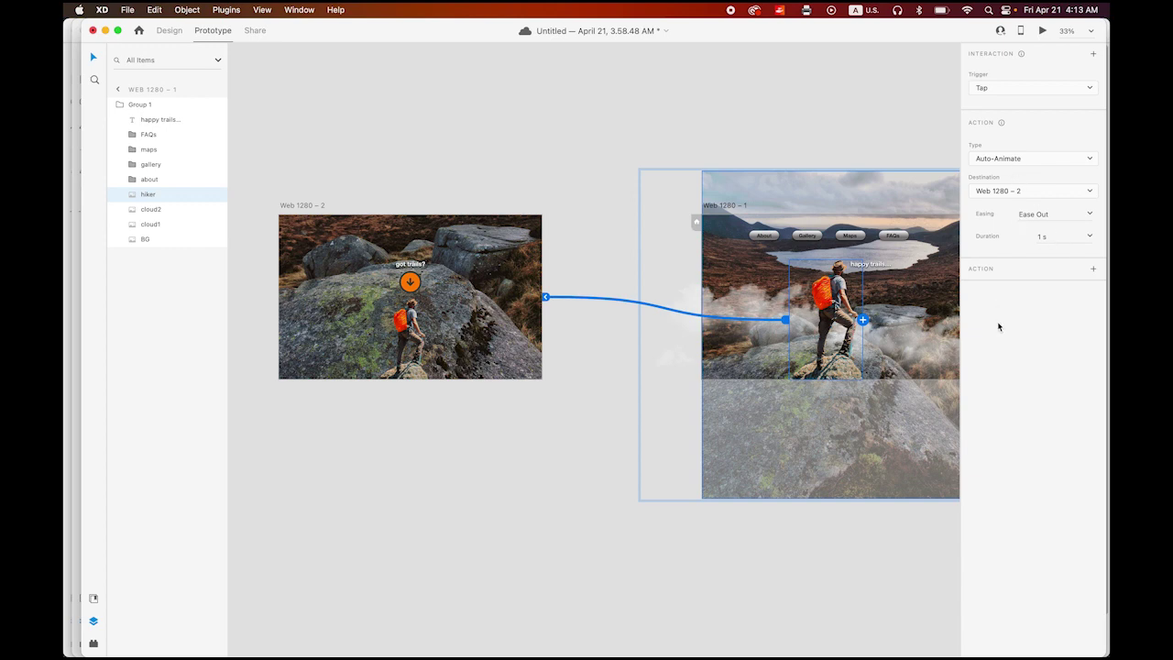
Preview the prototype starting from Web 1280 – 2 and test the arrow and hiker interactions in both directions
click(309, 207)
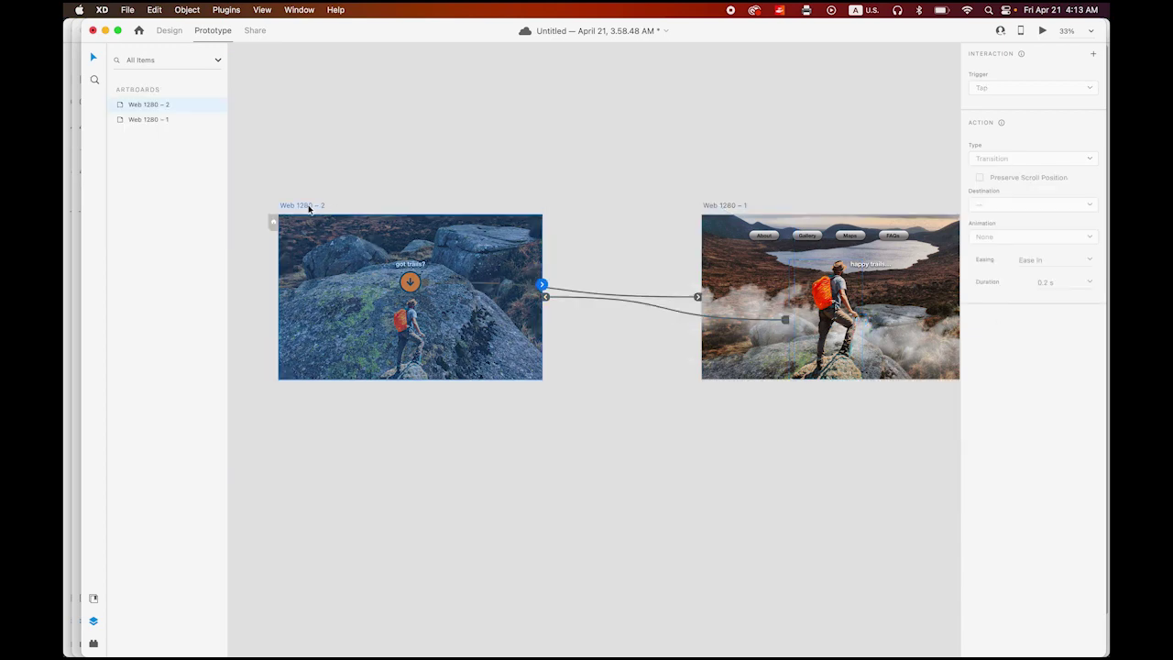
click(1043, 31)
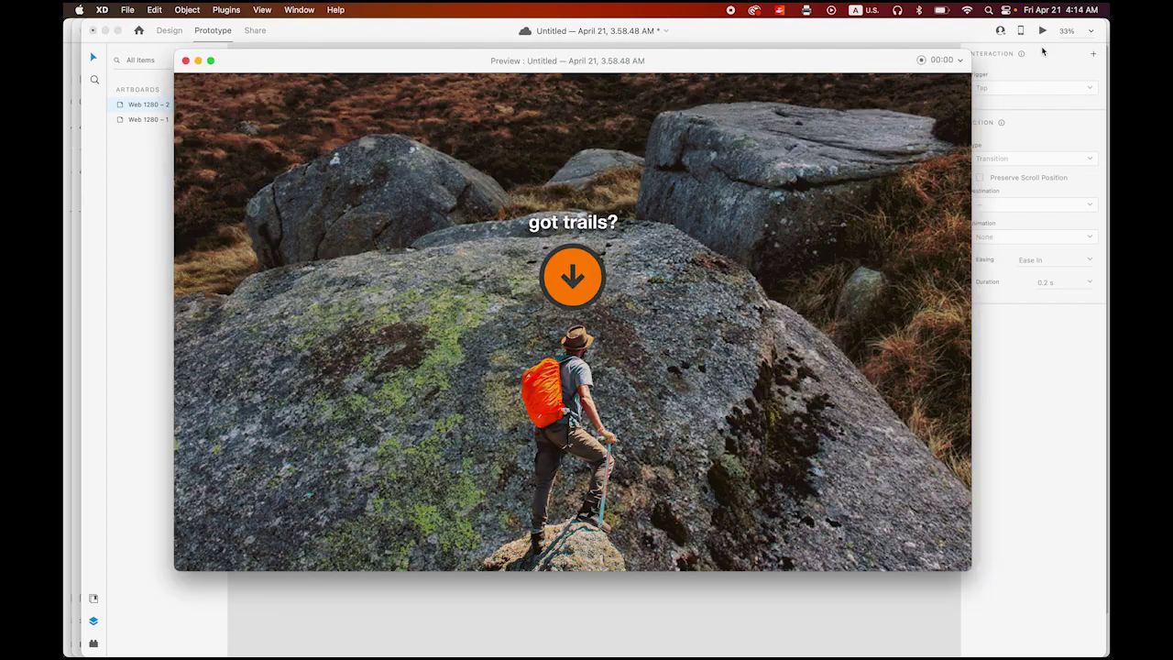
click(584, 298)
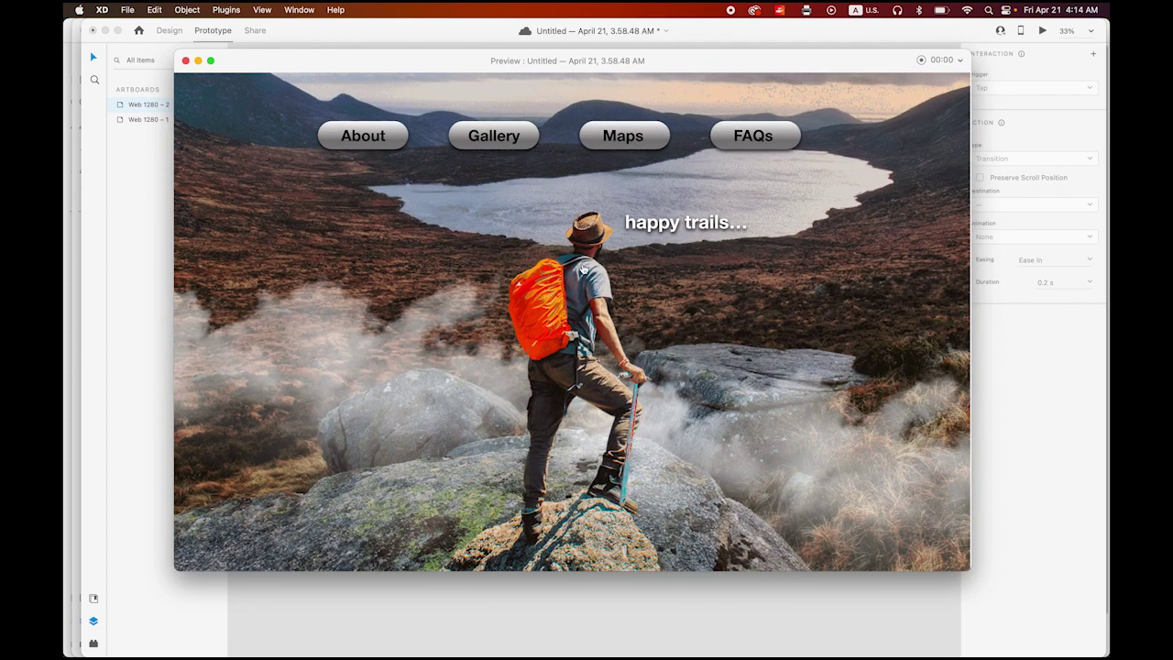
click(584, 268)
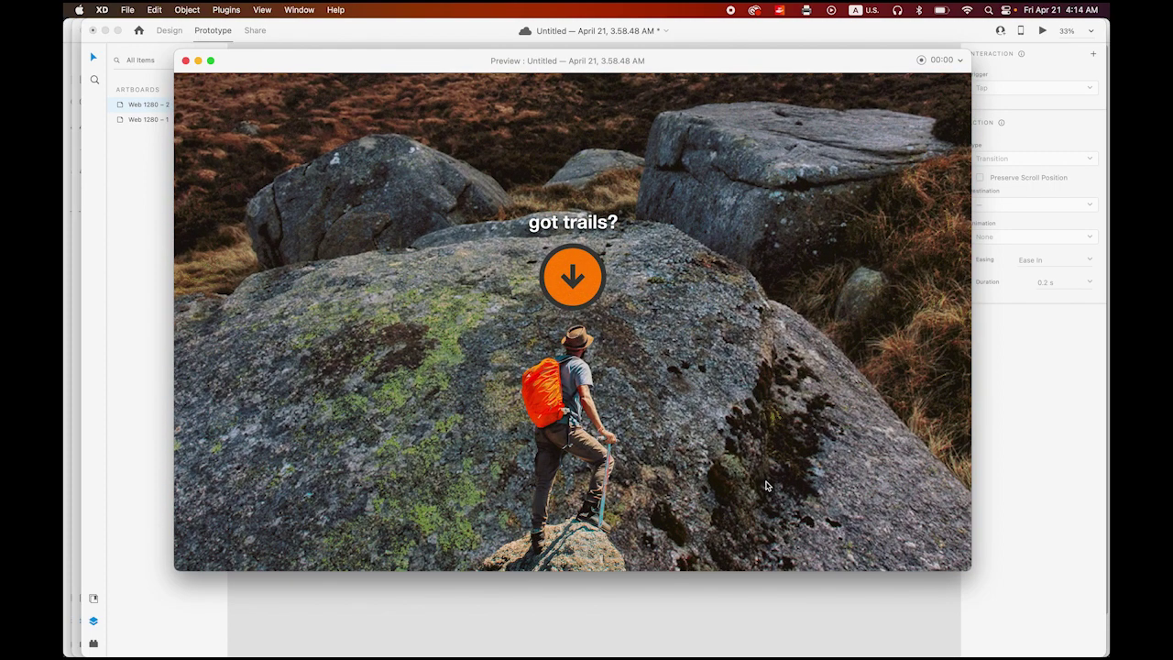
click(582, 289)
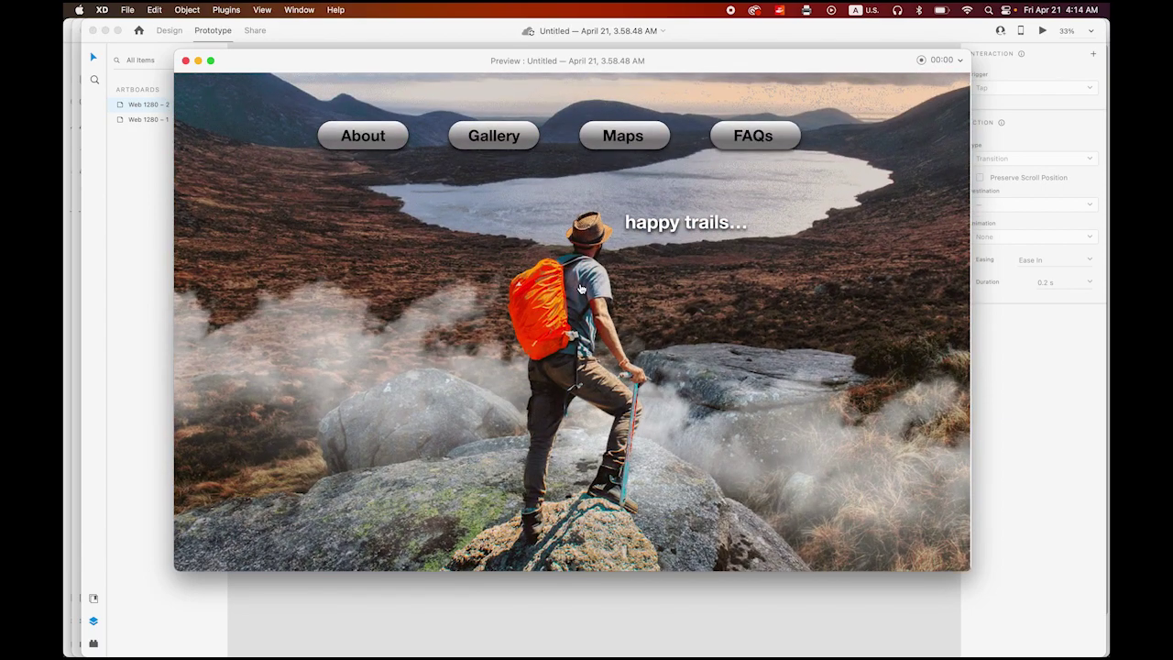
Replay the hiker and arrow transitions several times in the preview to examine how the buttons animate, and close the preview
click(581, 287)
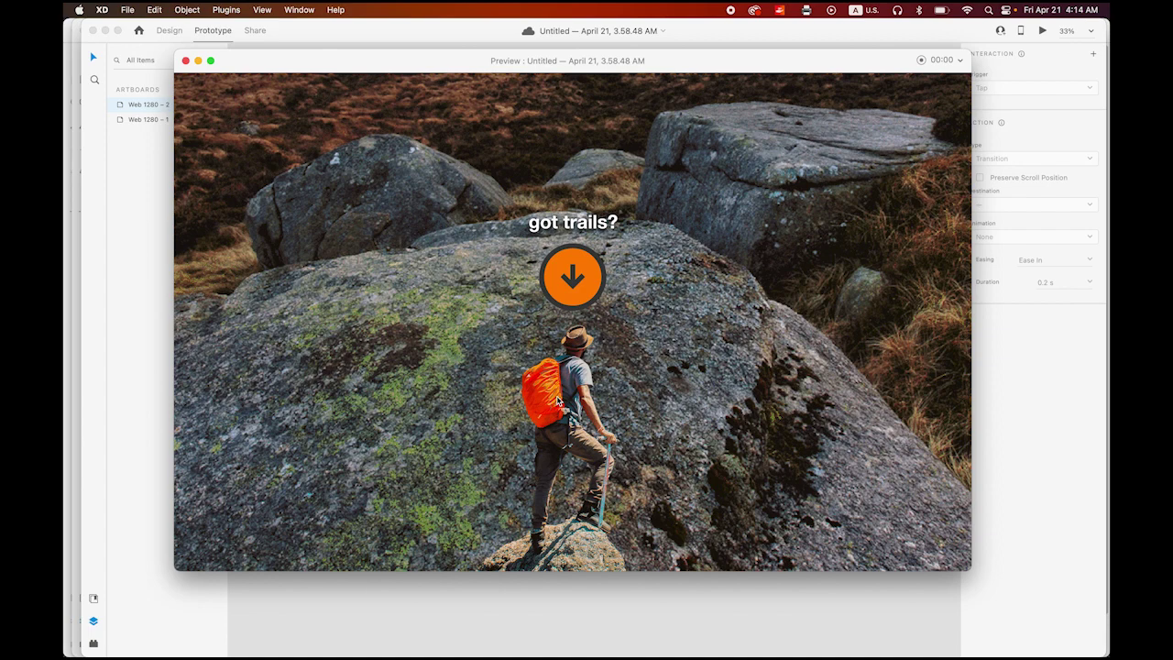
click(576, 303)
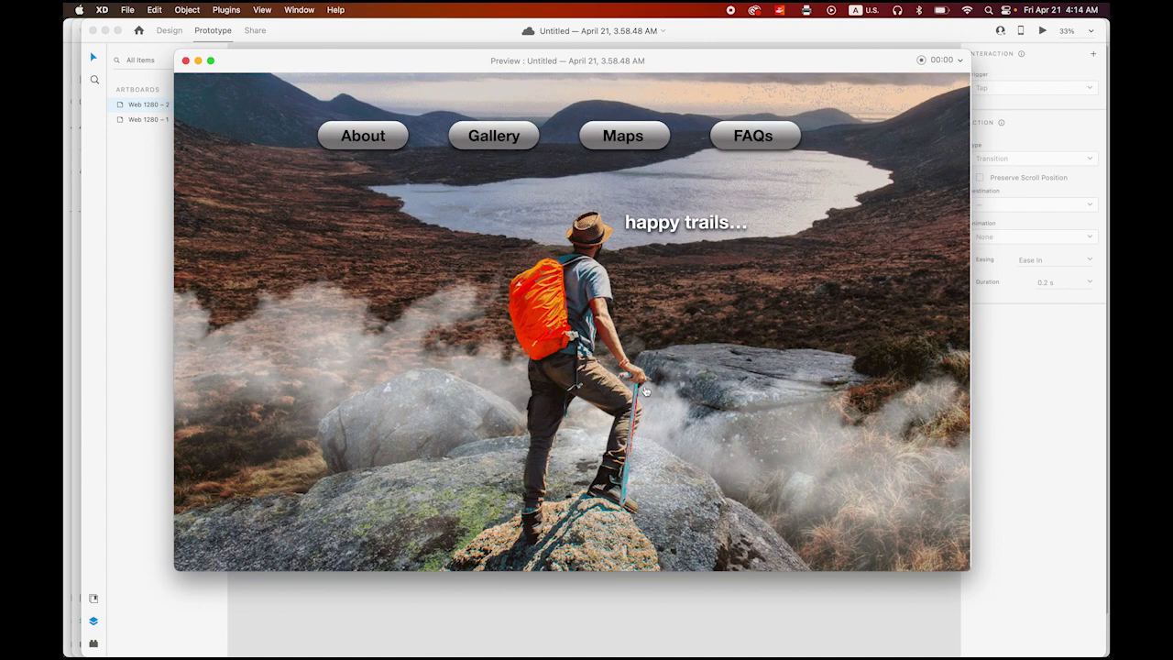
click(587, 298)
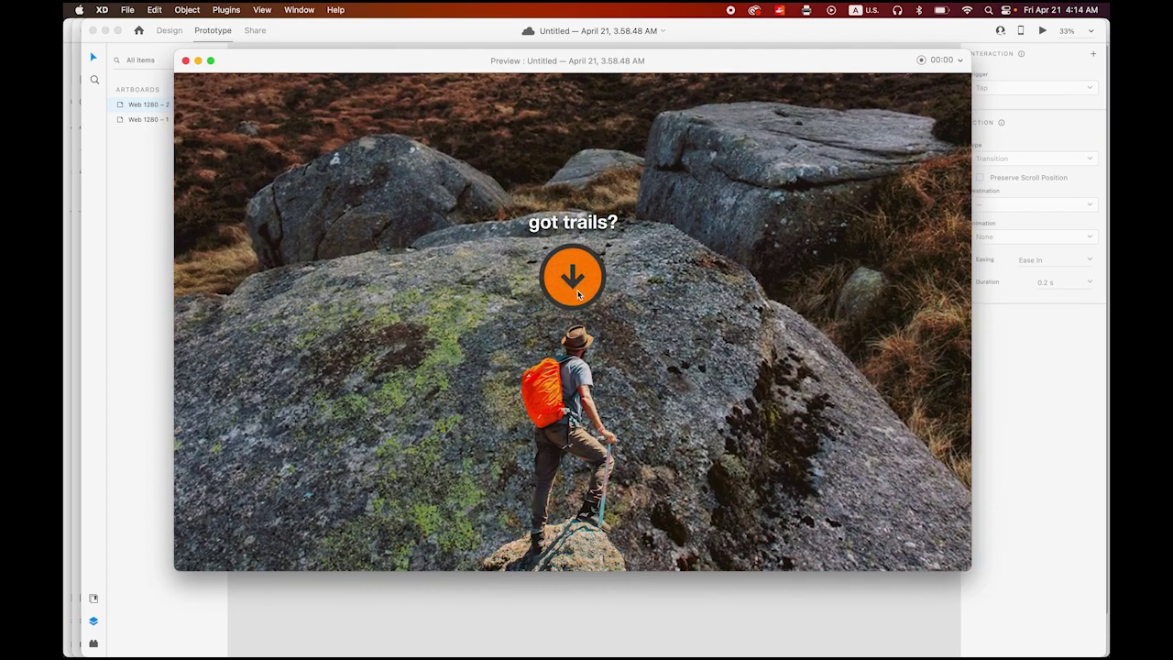
click(578, 295)
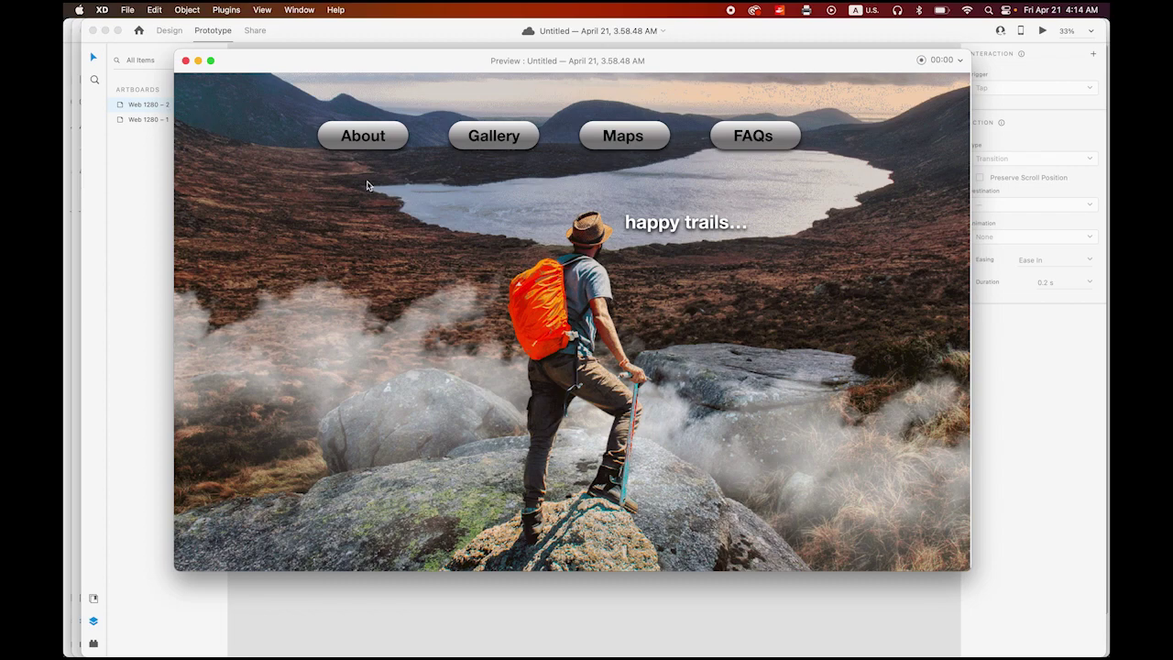
click(592, 282)
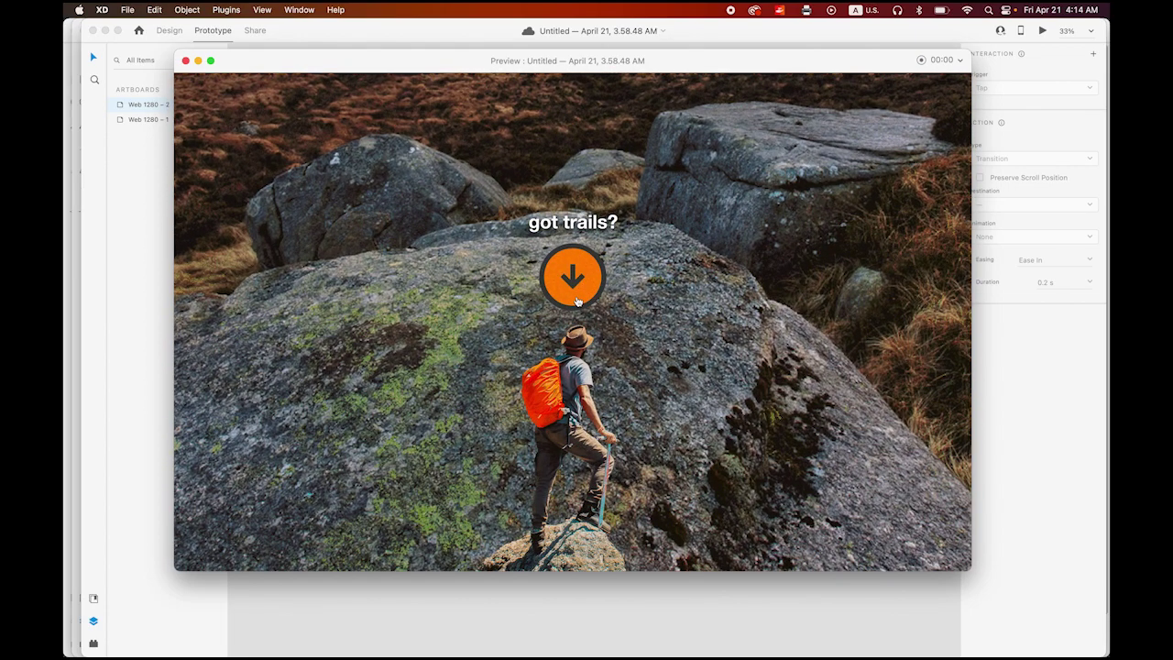
click(578, 300)
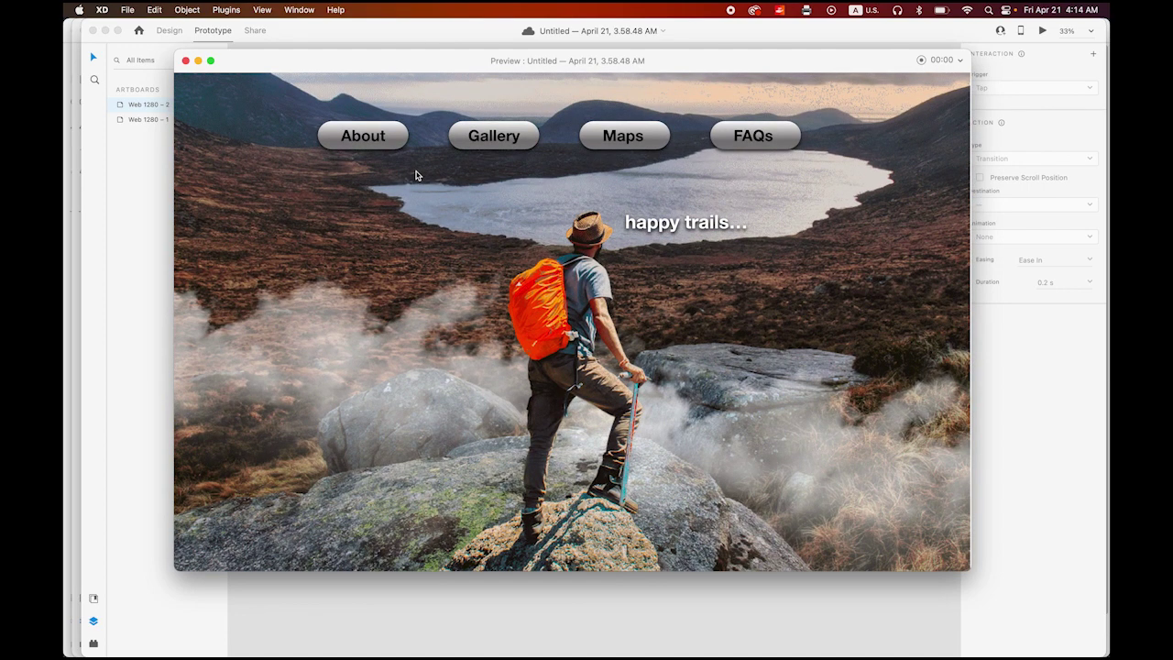
click(185, 61)
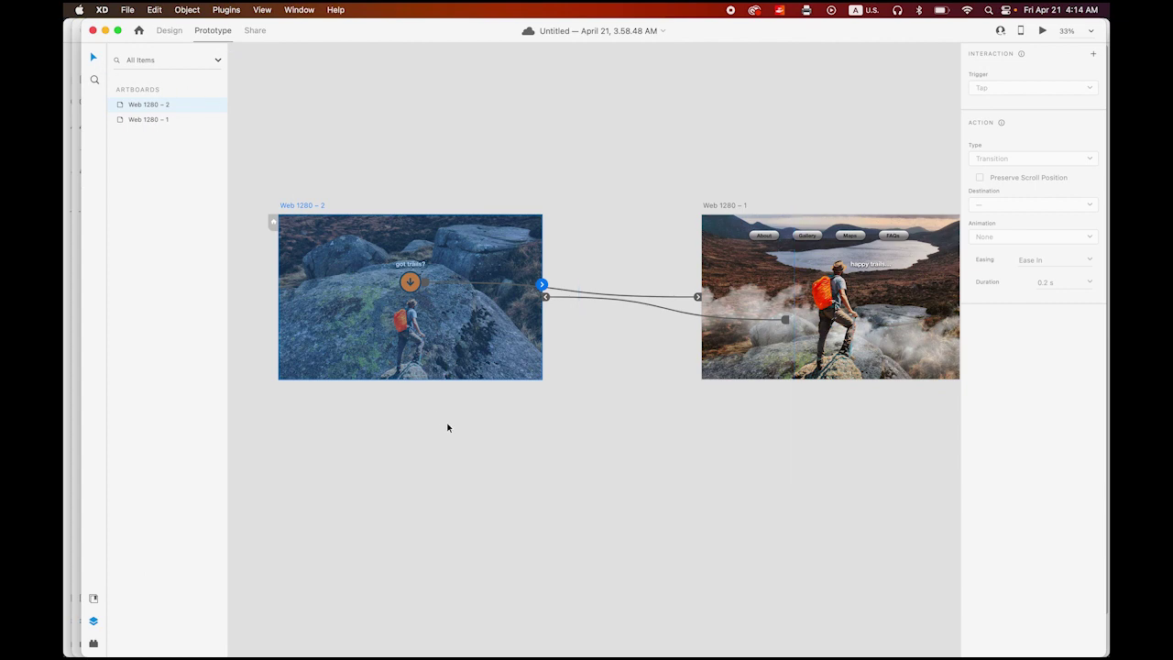
In Design mode, stagger the buttons above Web 1280 – 2 by raising gallery to Y -124, maps higher than gallery, and FAQs to Y -241
click(169, 31)
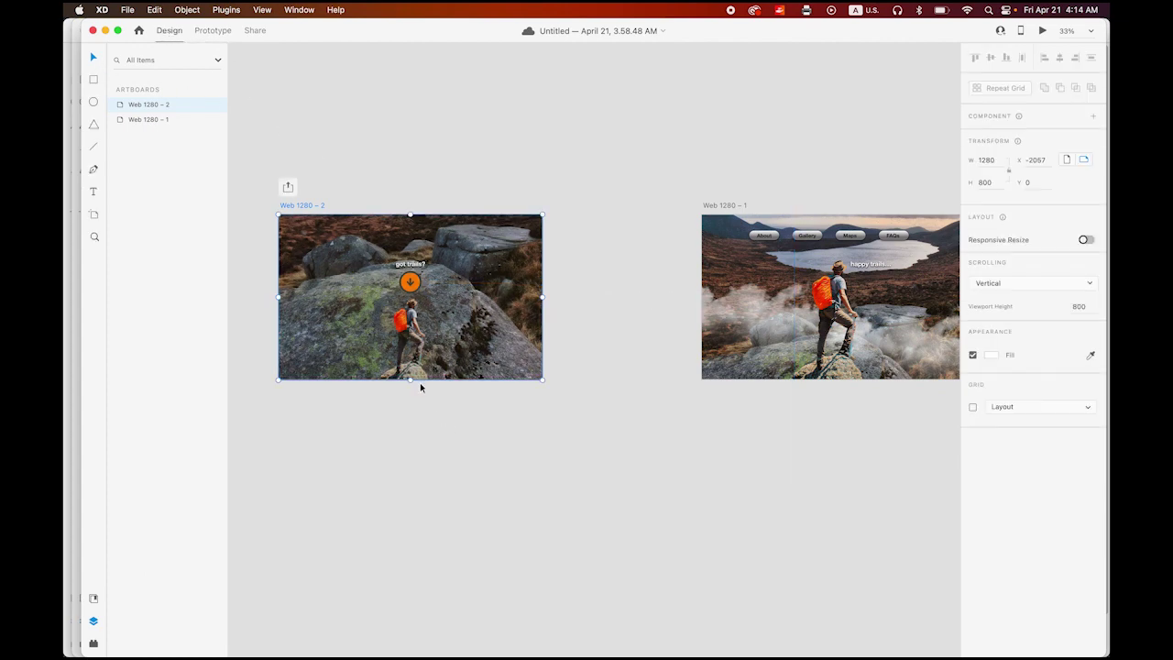
click(336, 243)
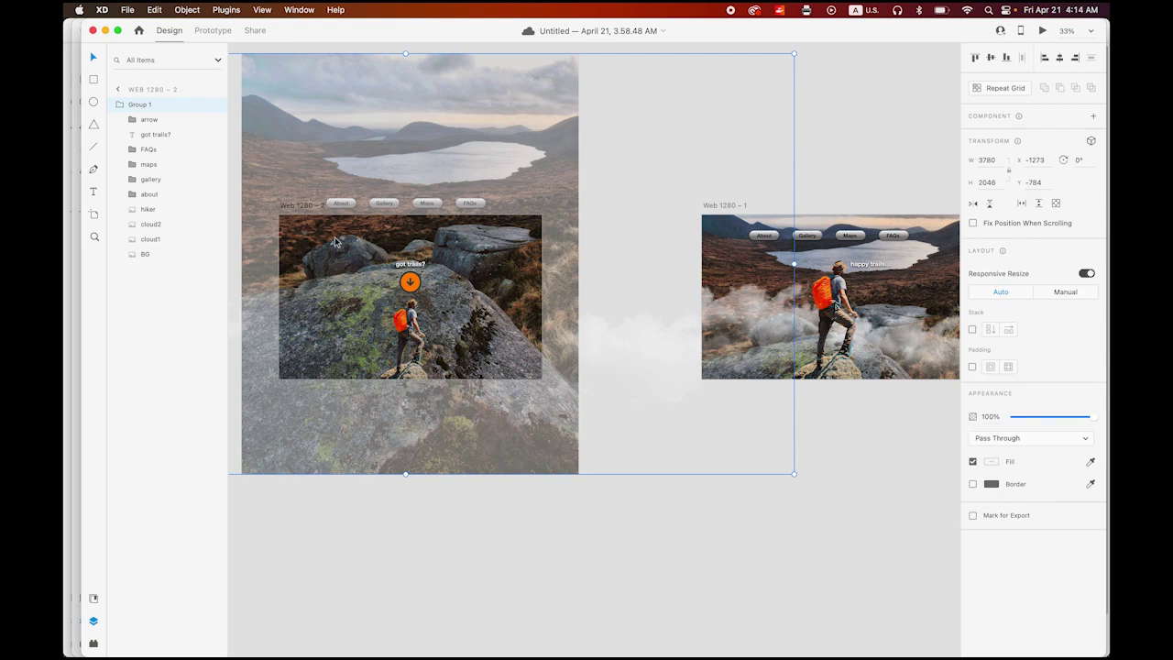
click(149, 194)
click(159, 180)
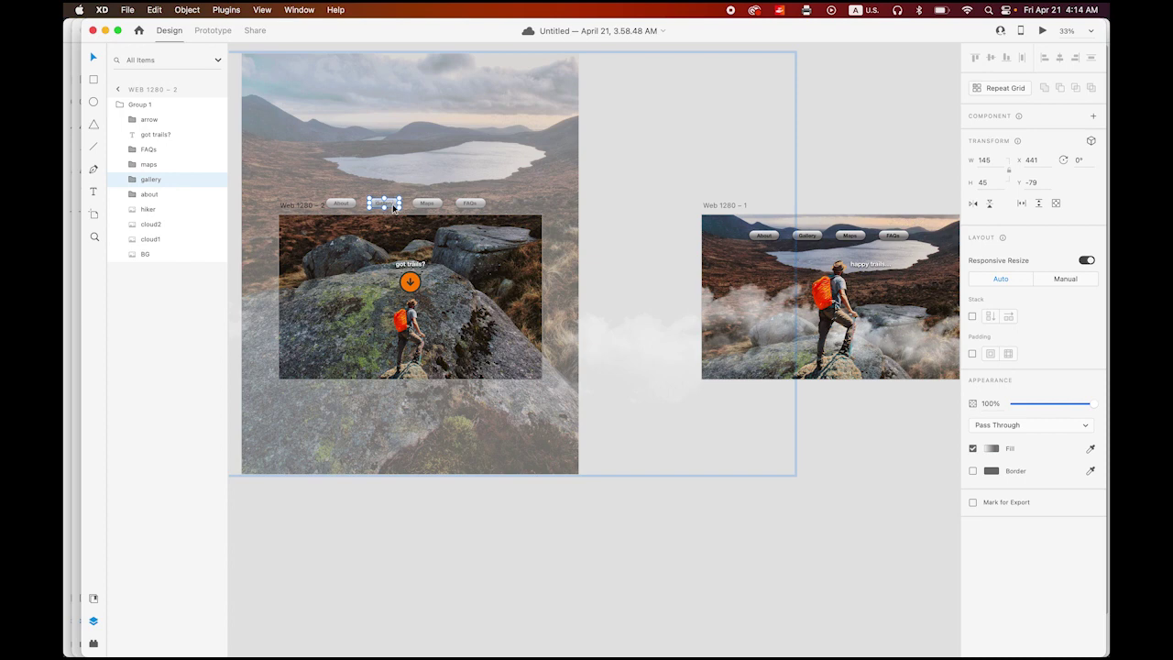
drag(393, 207, 392, 198)
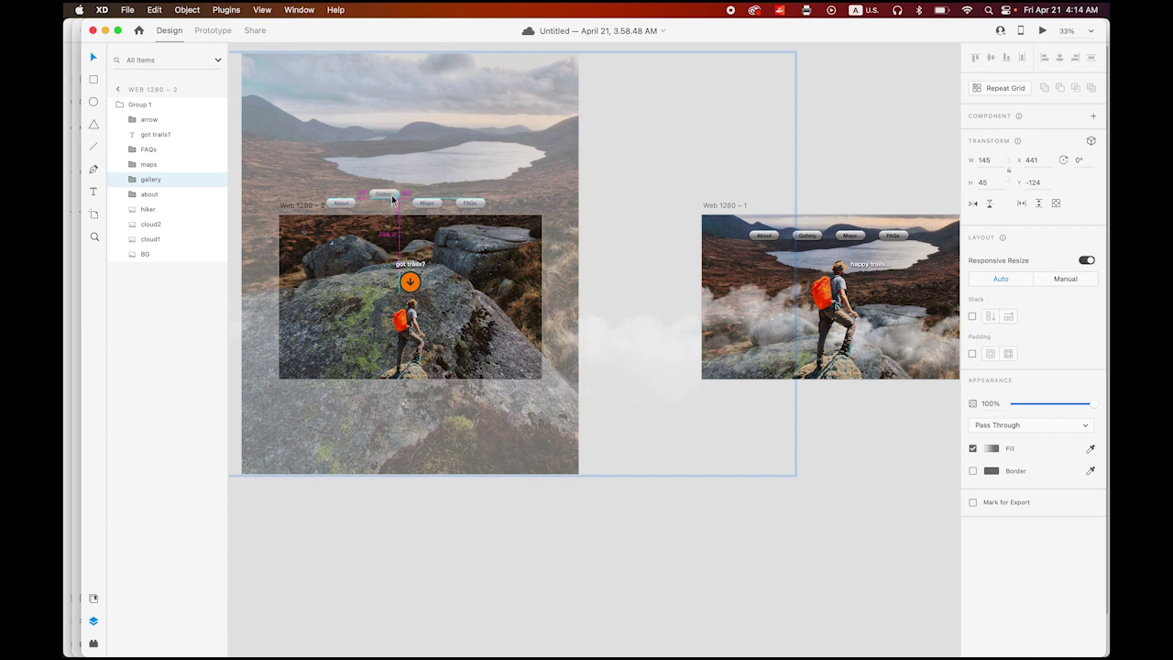
click(148, 164)
drag(436, 205, 436, 185)
click(158, 151)
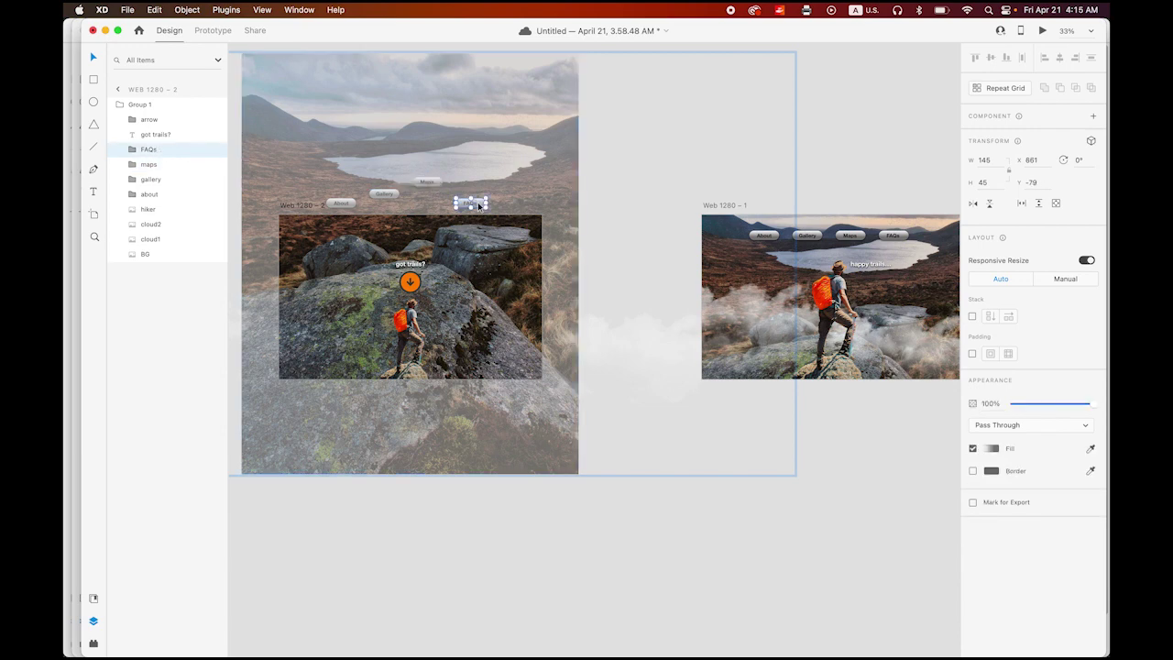
drag(477, 205, 478, 170)
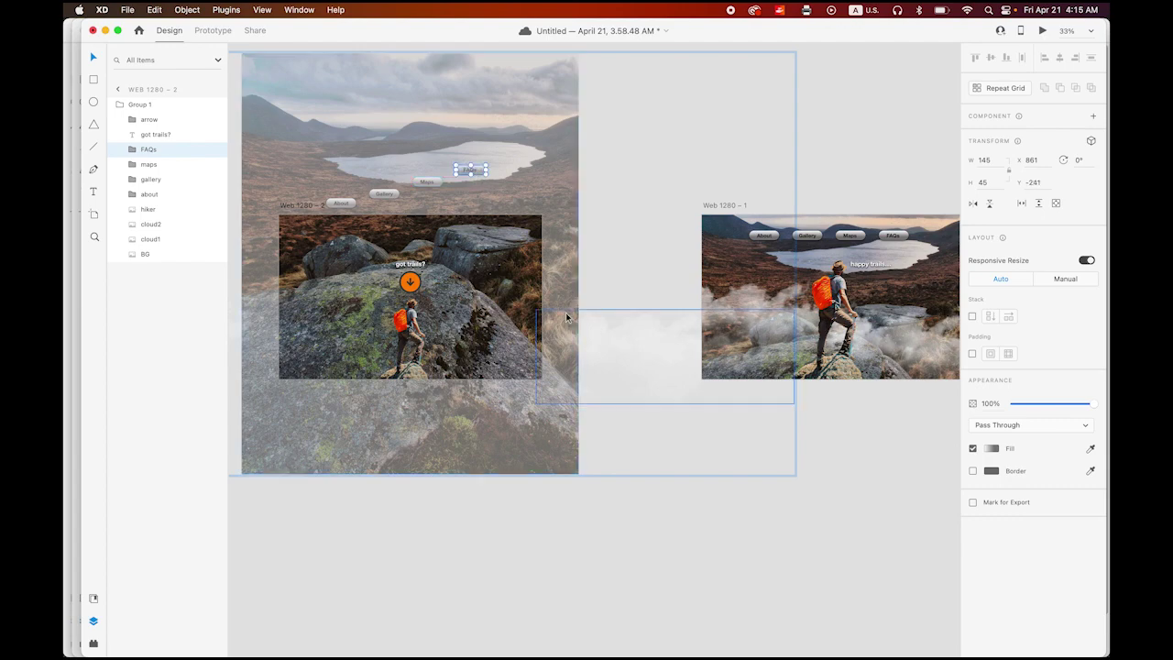
Preview the prototype again and replay the arrow and hiker transitions to check the staggered button animation
click(1041, 32)
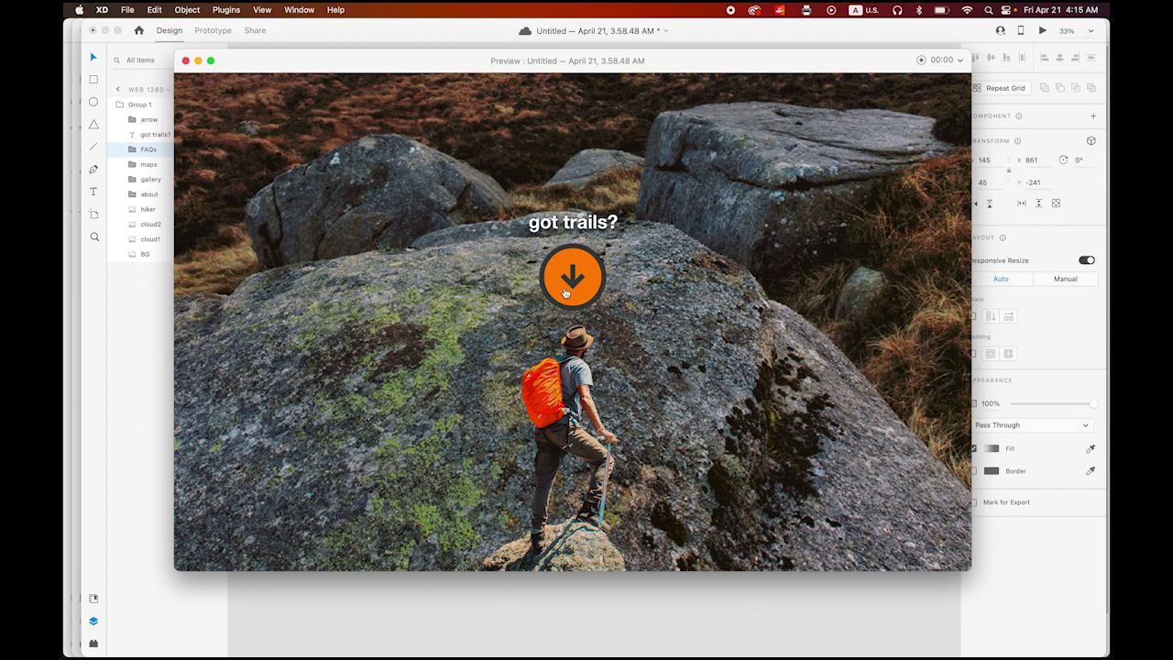
click(569, 296)
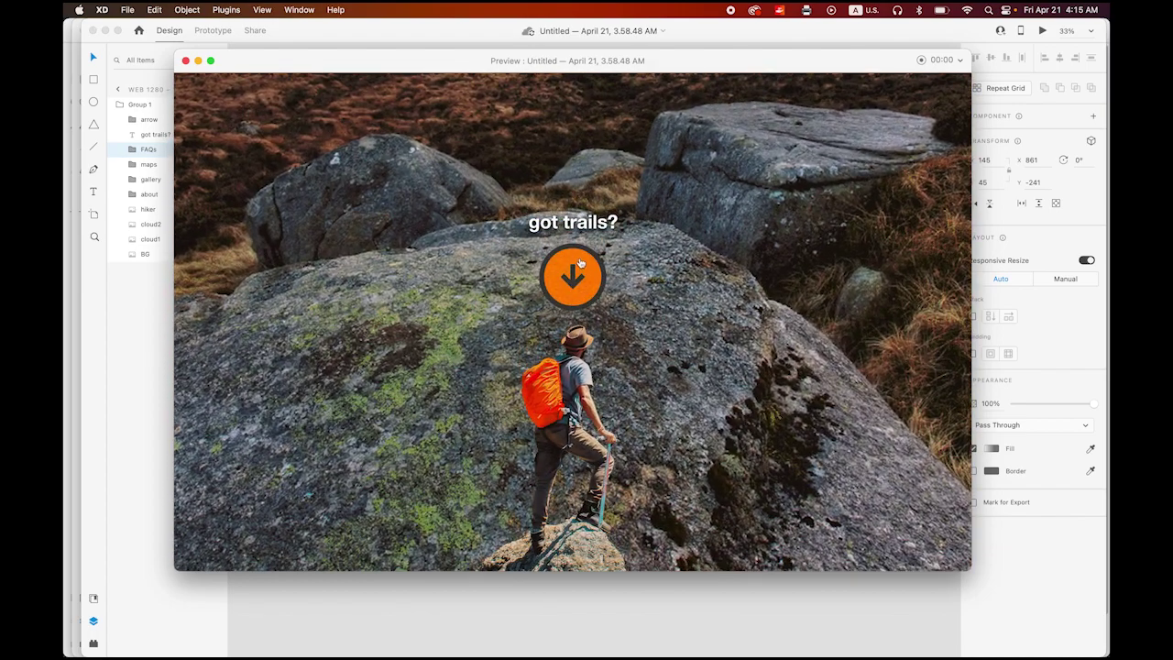
click(579, 264)
click(585, 267)
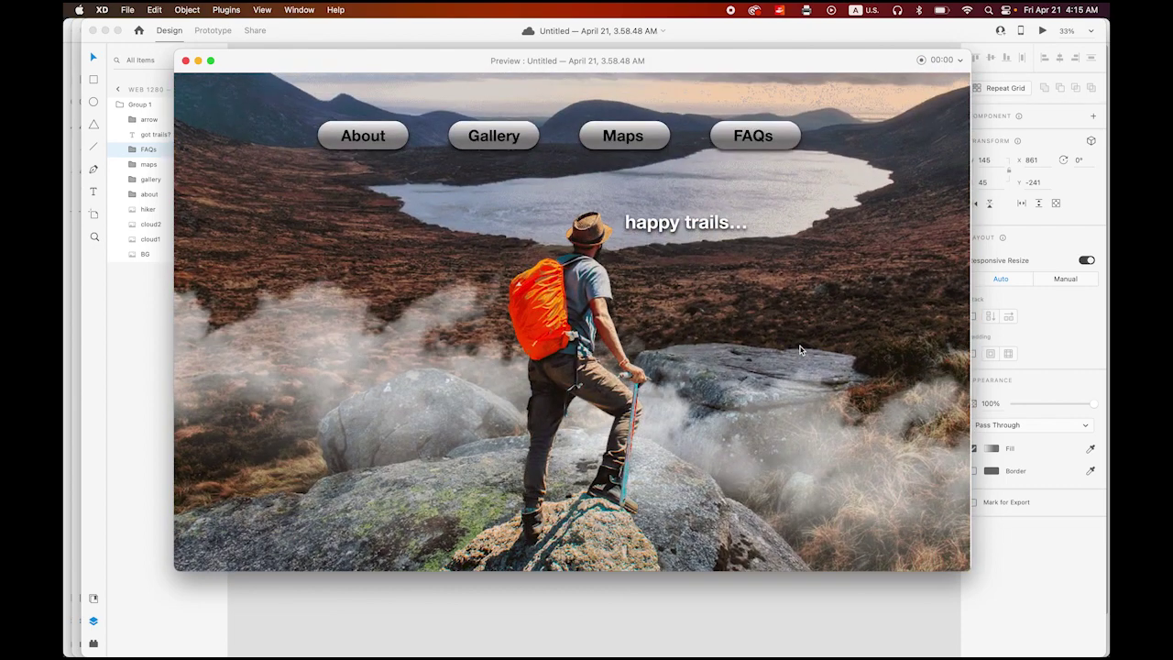